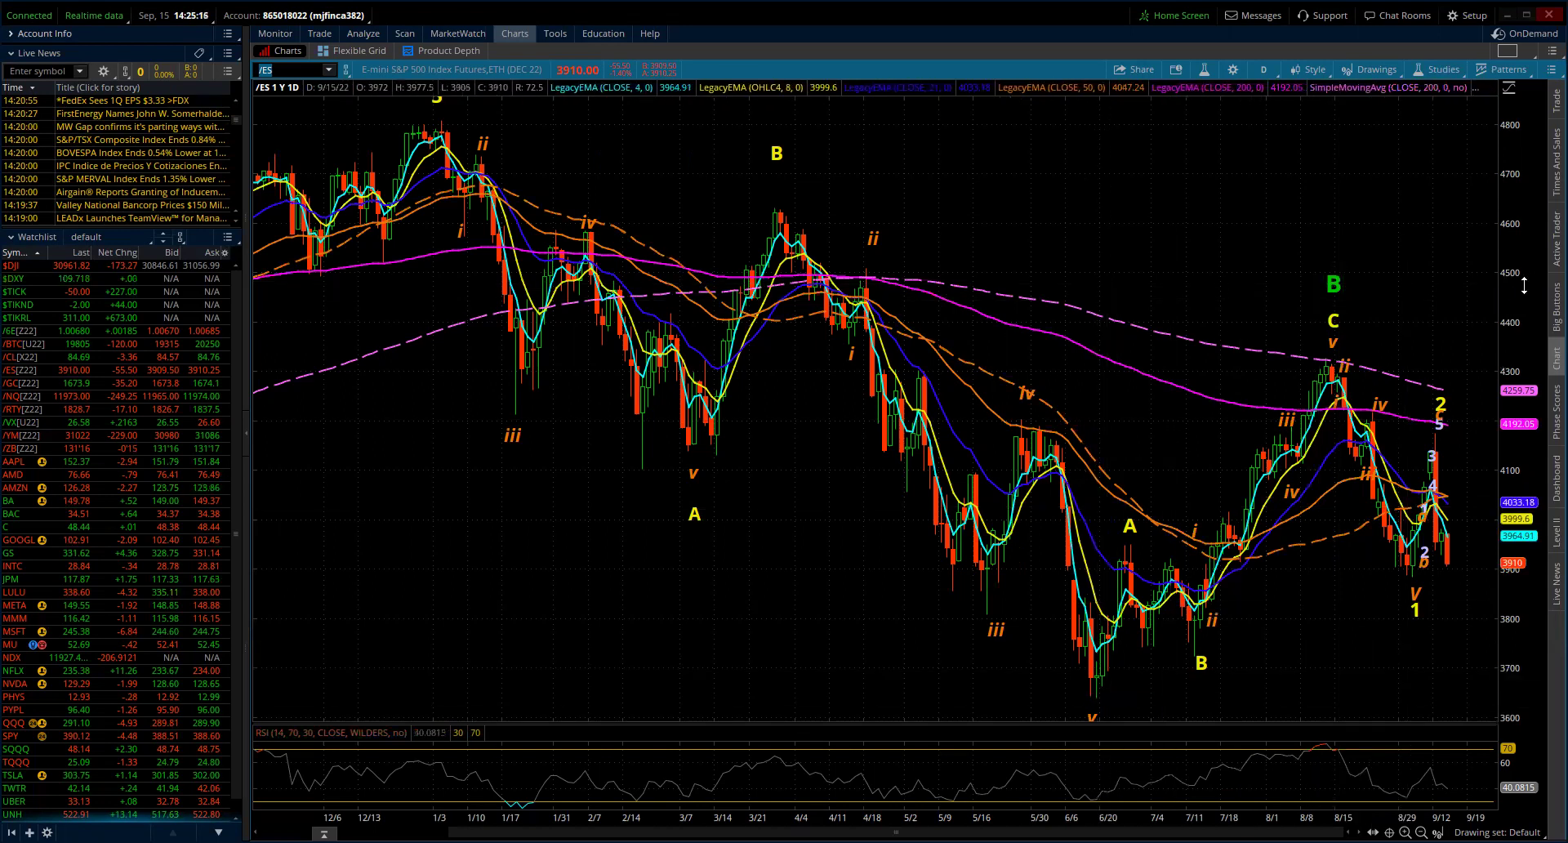
Draw Fibonacci extensions on the daily /ES chart from the January wave 5 high (4808.25) through the June low (3642) to the August wave B high (4327.5).
left_click_drag(1522, 284, 1520, 341)
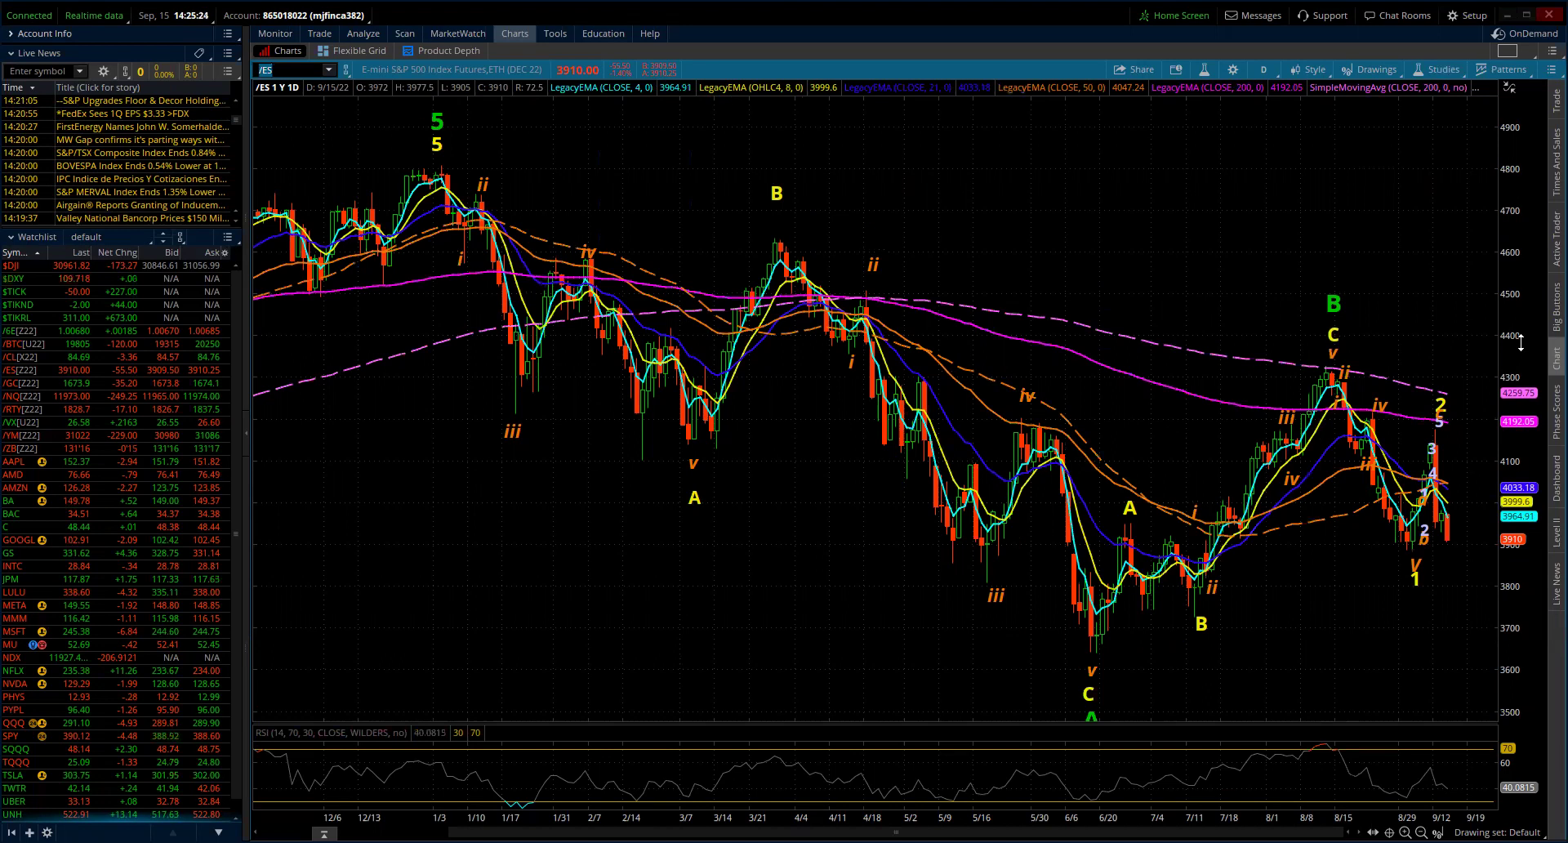
left_click_drag(1502, 331, 1502, 298)
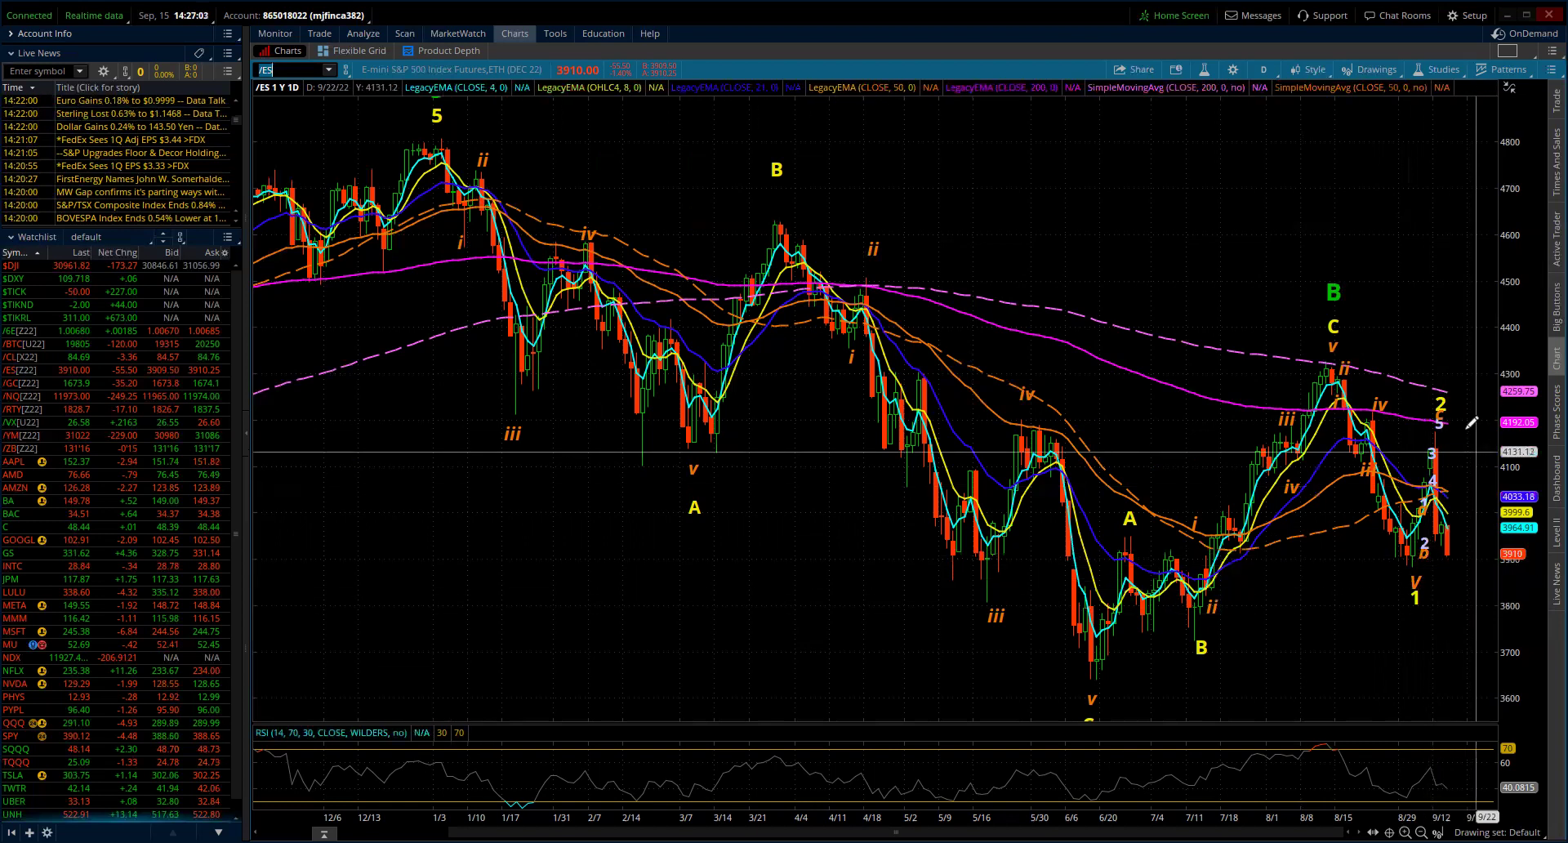
left_click(1439, 403)
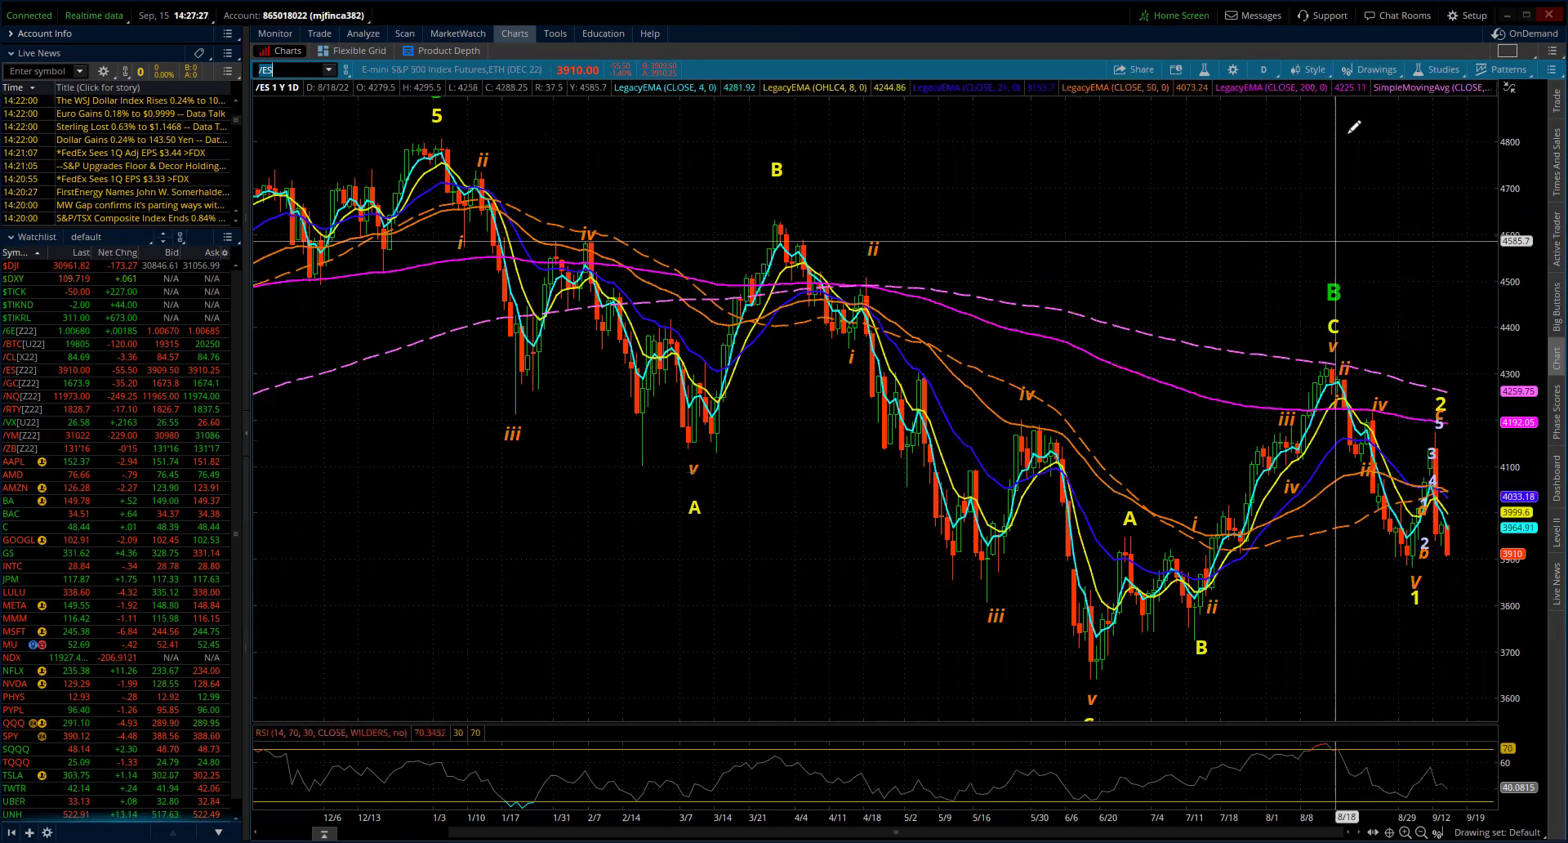
left_click(1347, 71)
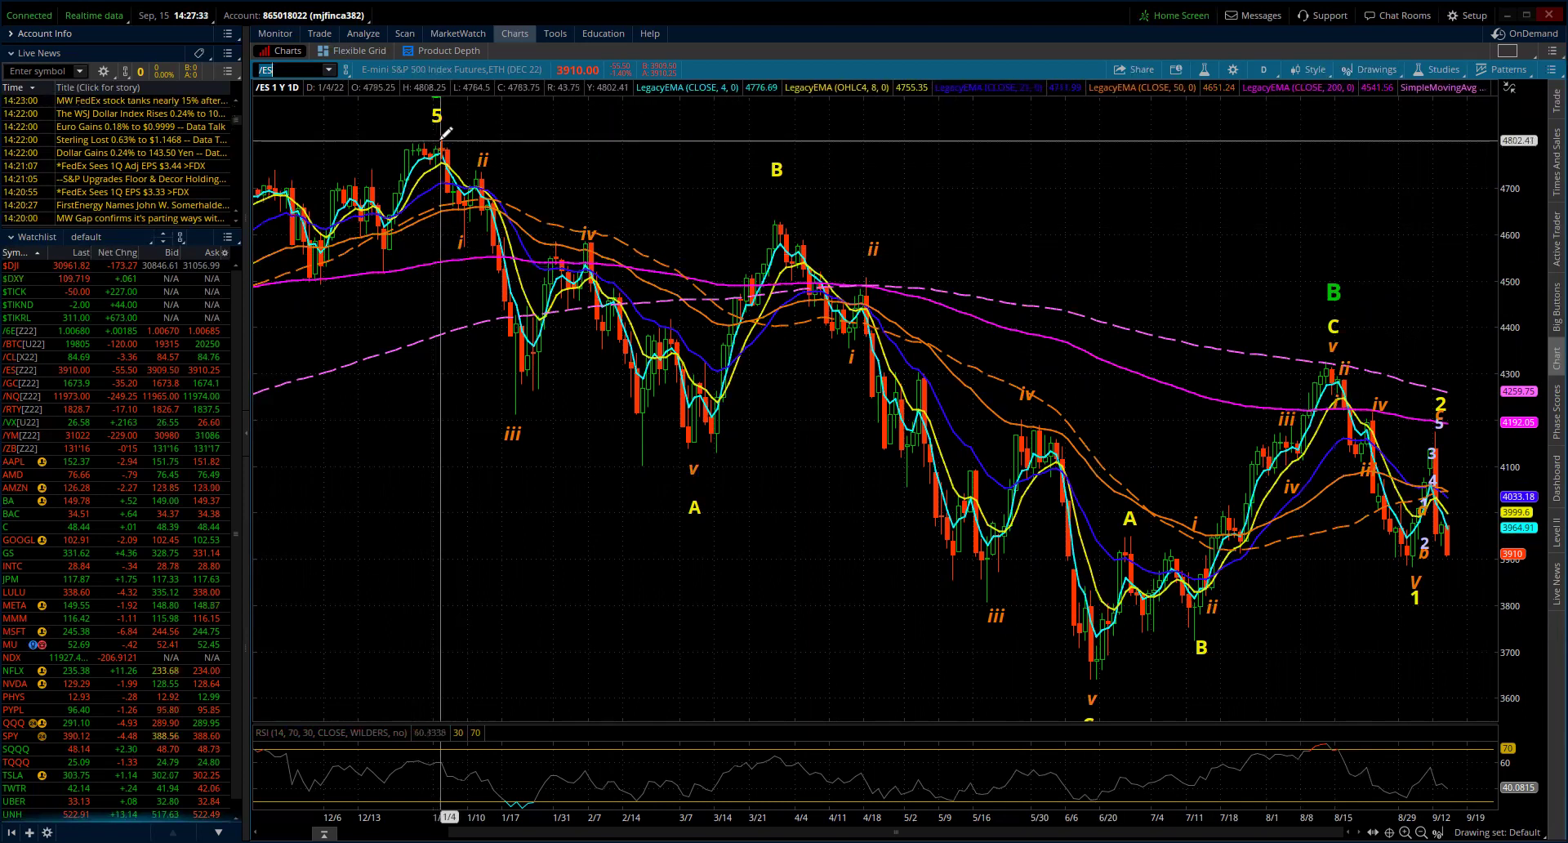
mouse_move(441, 139)
left_mouse_down()
mouse_move(882, 665)
mouse_move(1093, 678)
mouse_move(1307, 363)
mouse_move(1332, 352)
left_mouse_up()
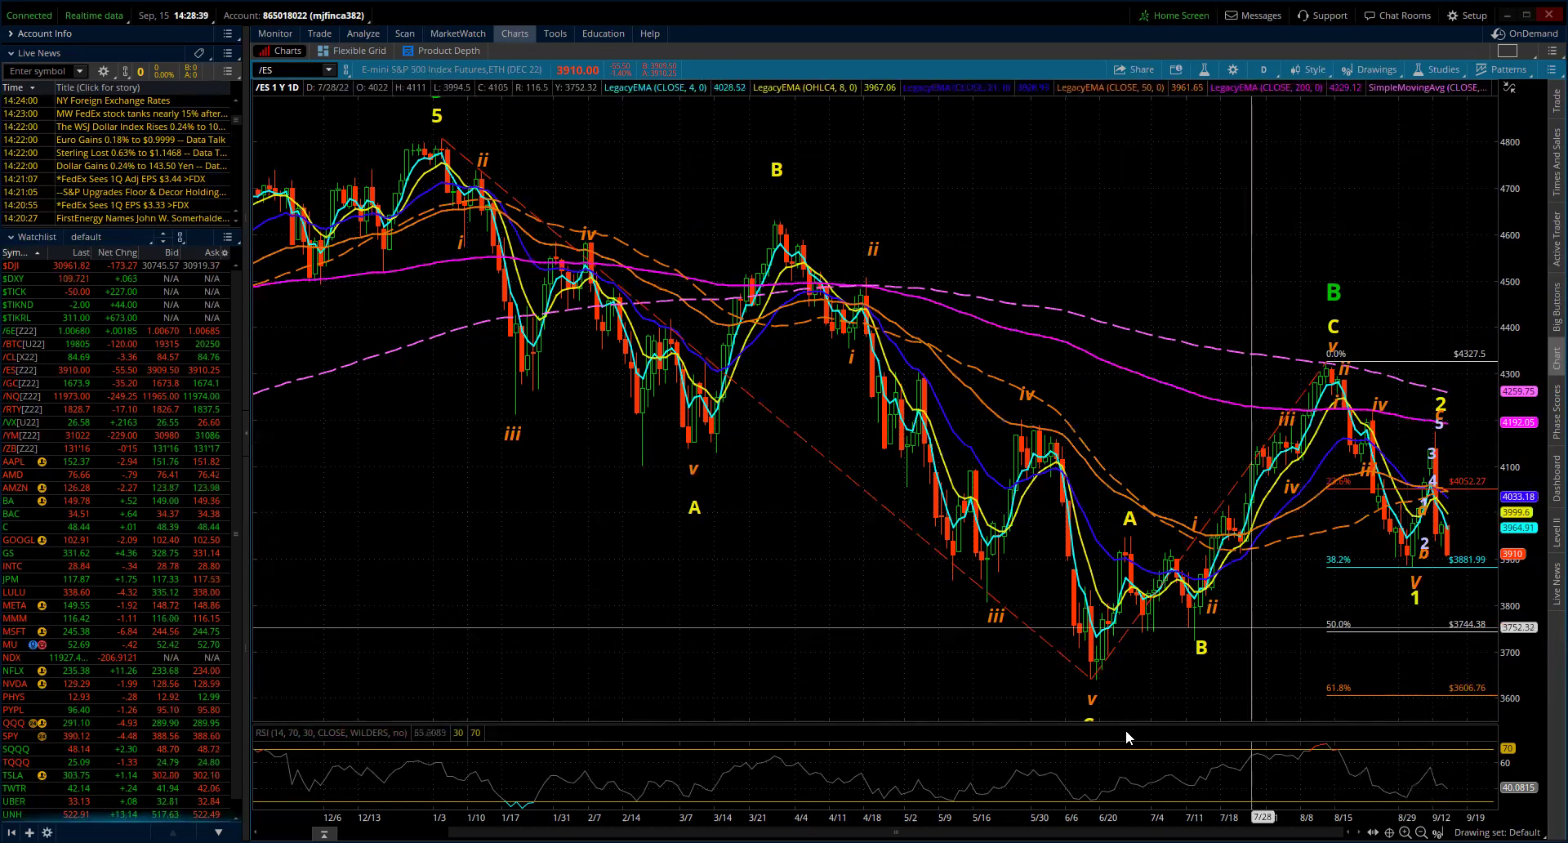
Widen the visible price range on the daily chart to examine the Fibonacci extension levels down to 200%.
left_click_drag(1514, 177, 1510, 245)
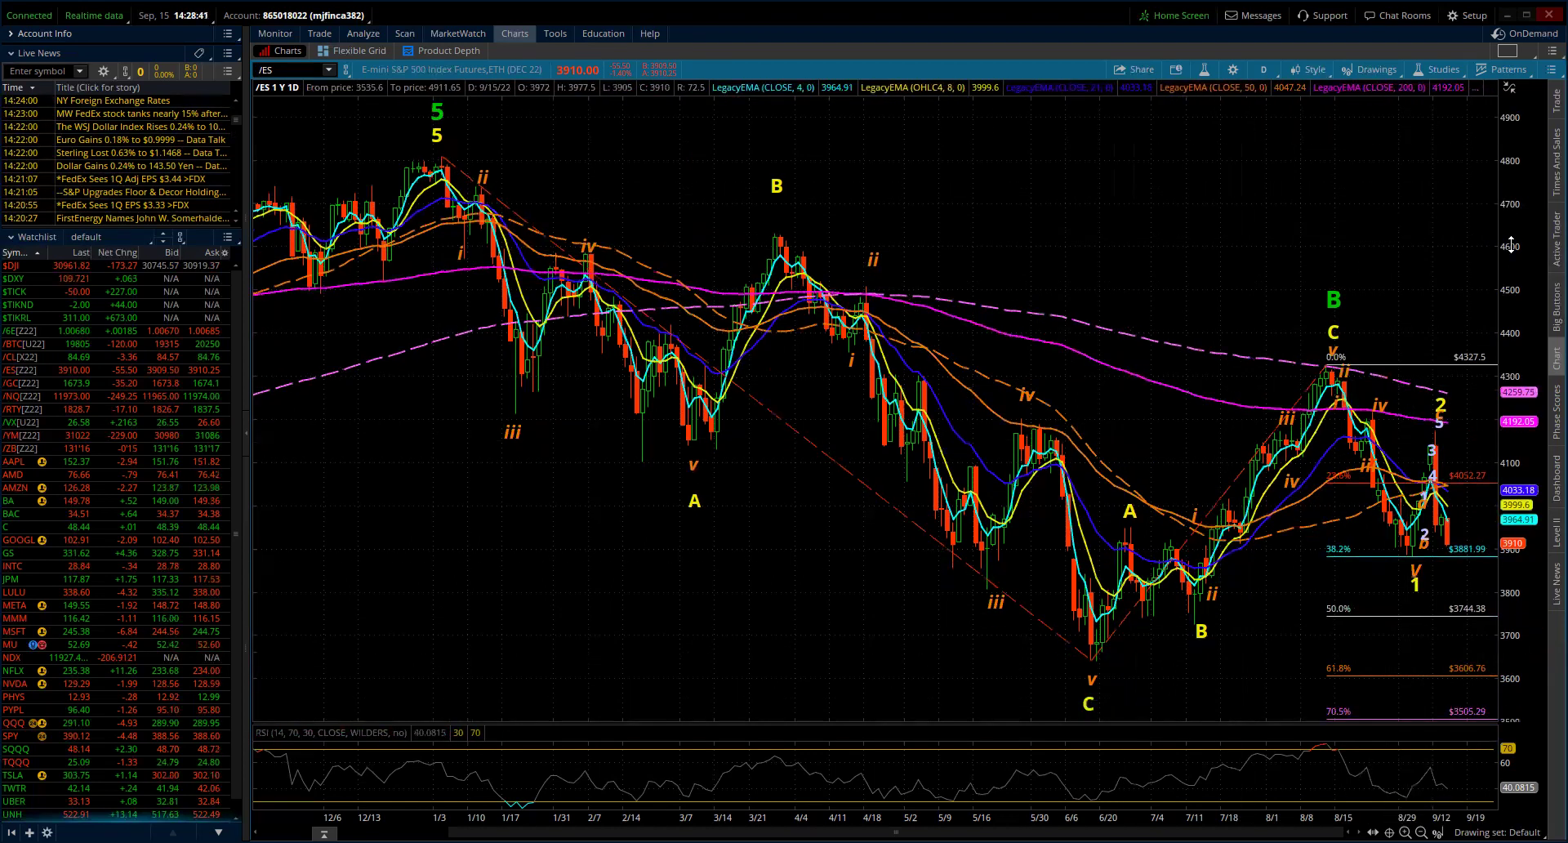
left_click_drag(1506, 346, 1508, 458)
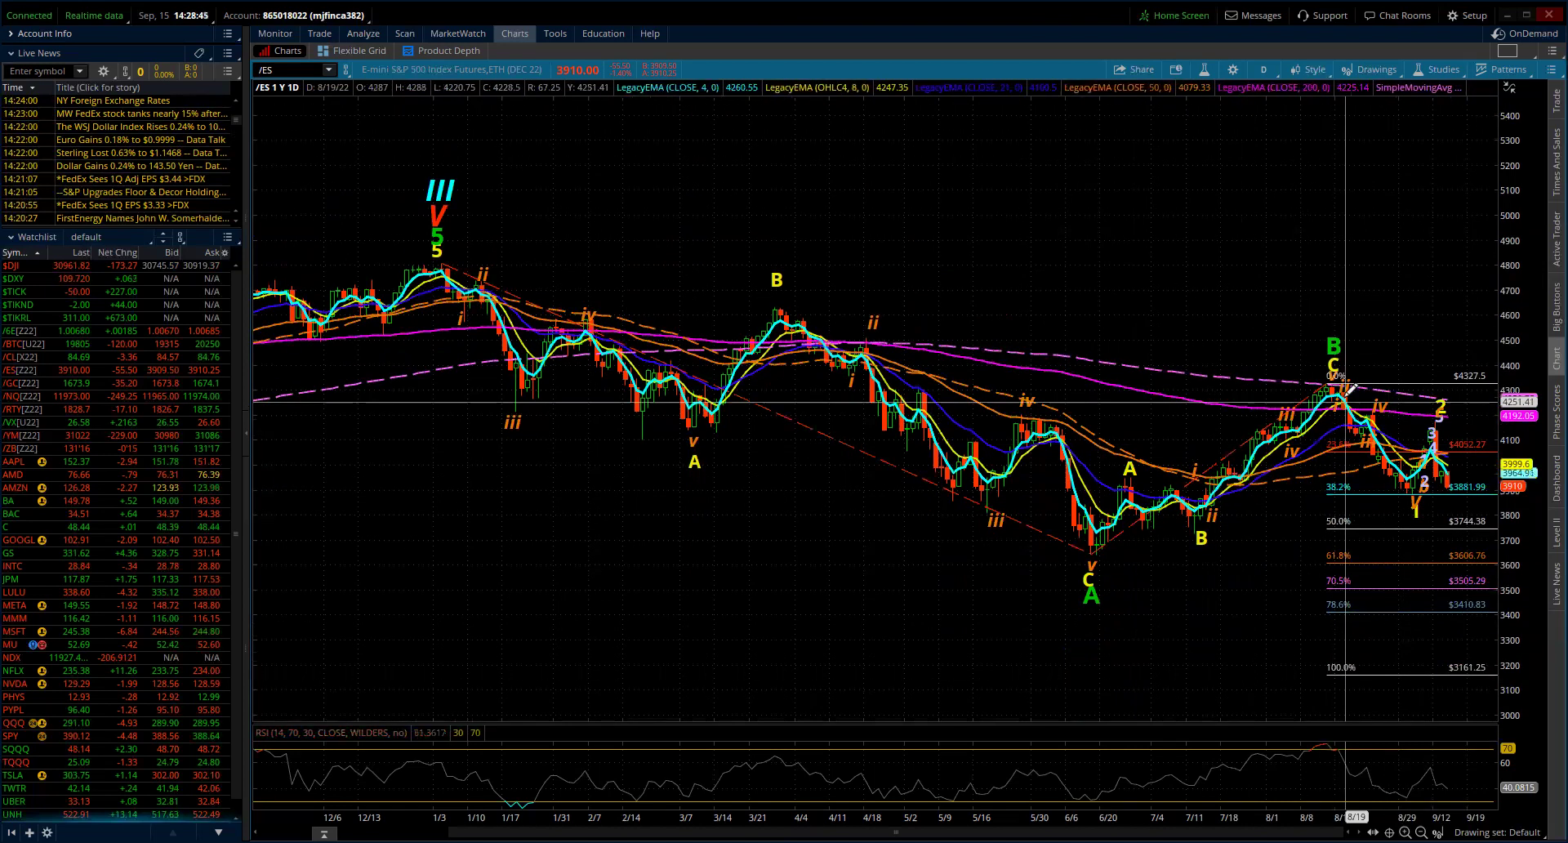
mouse_move(1390, 666)
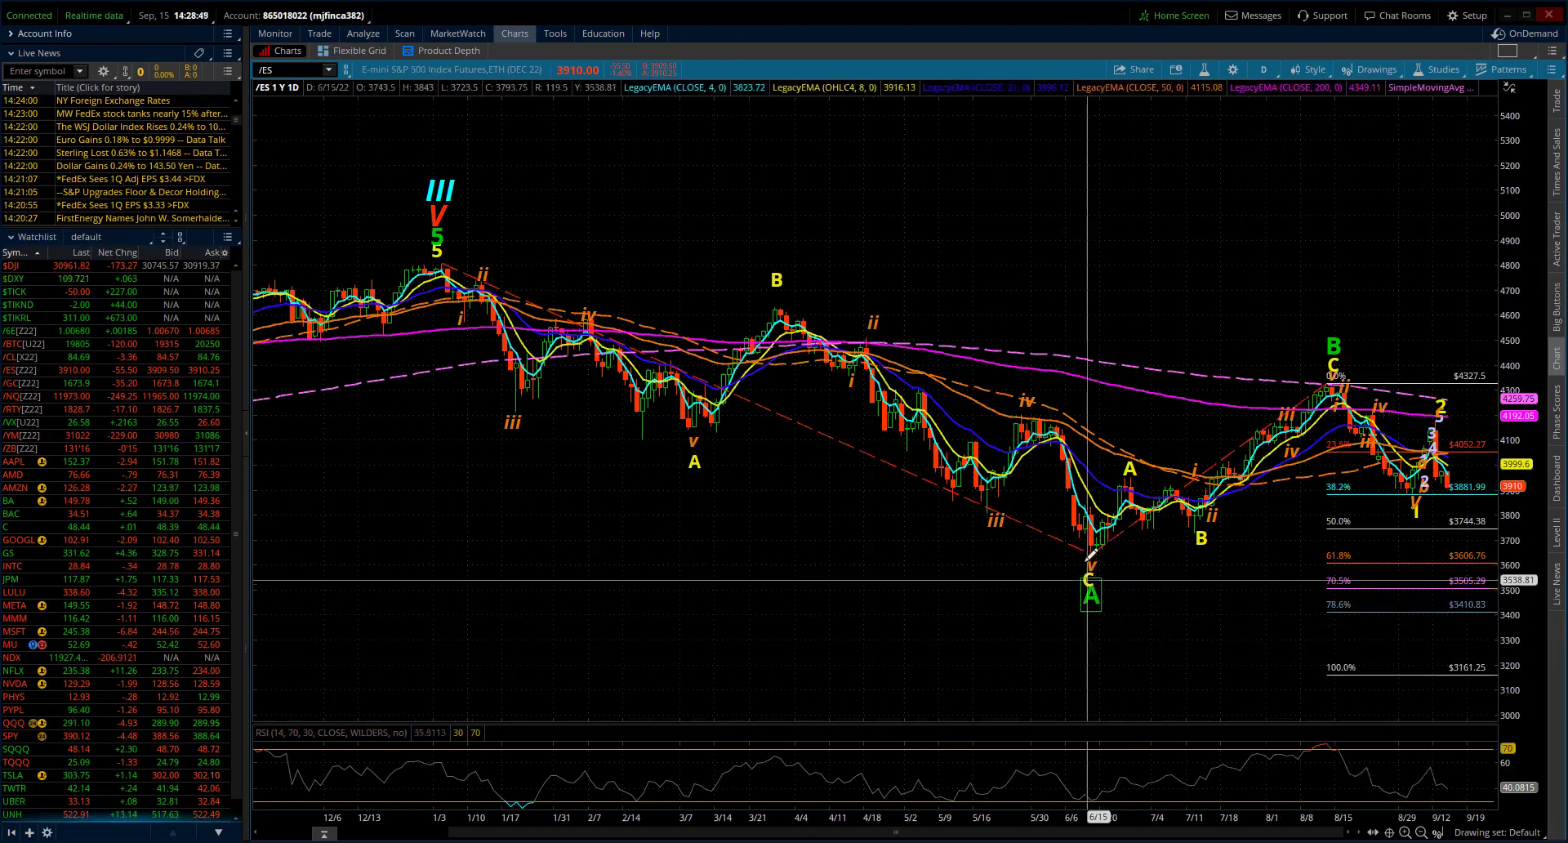
mouse_move(1095, 551)
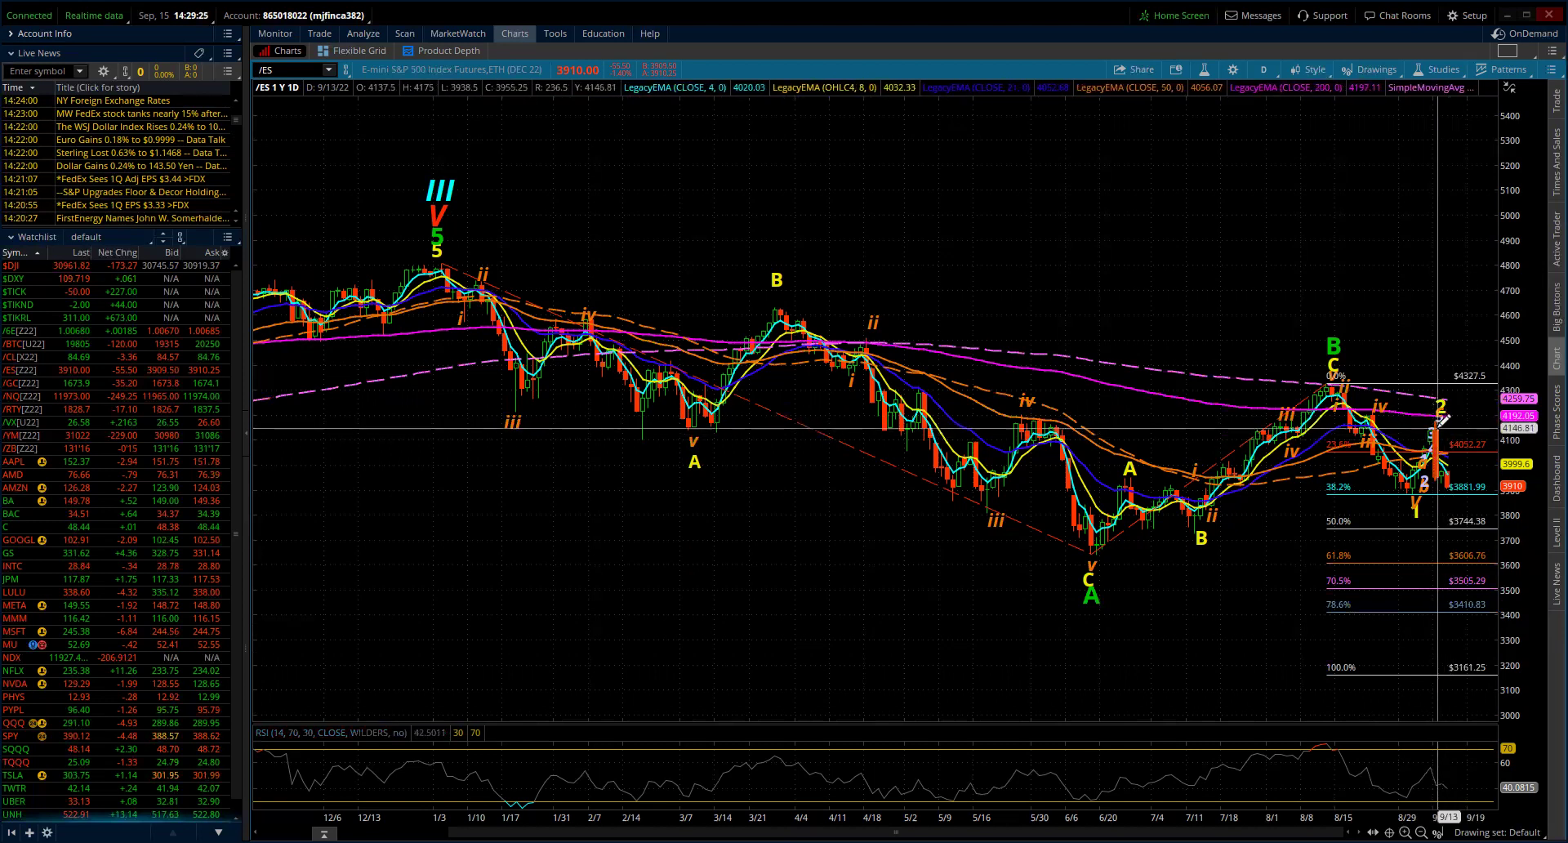
left_click(1432, 454)
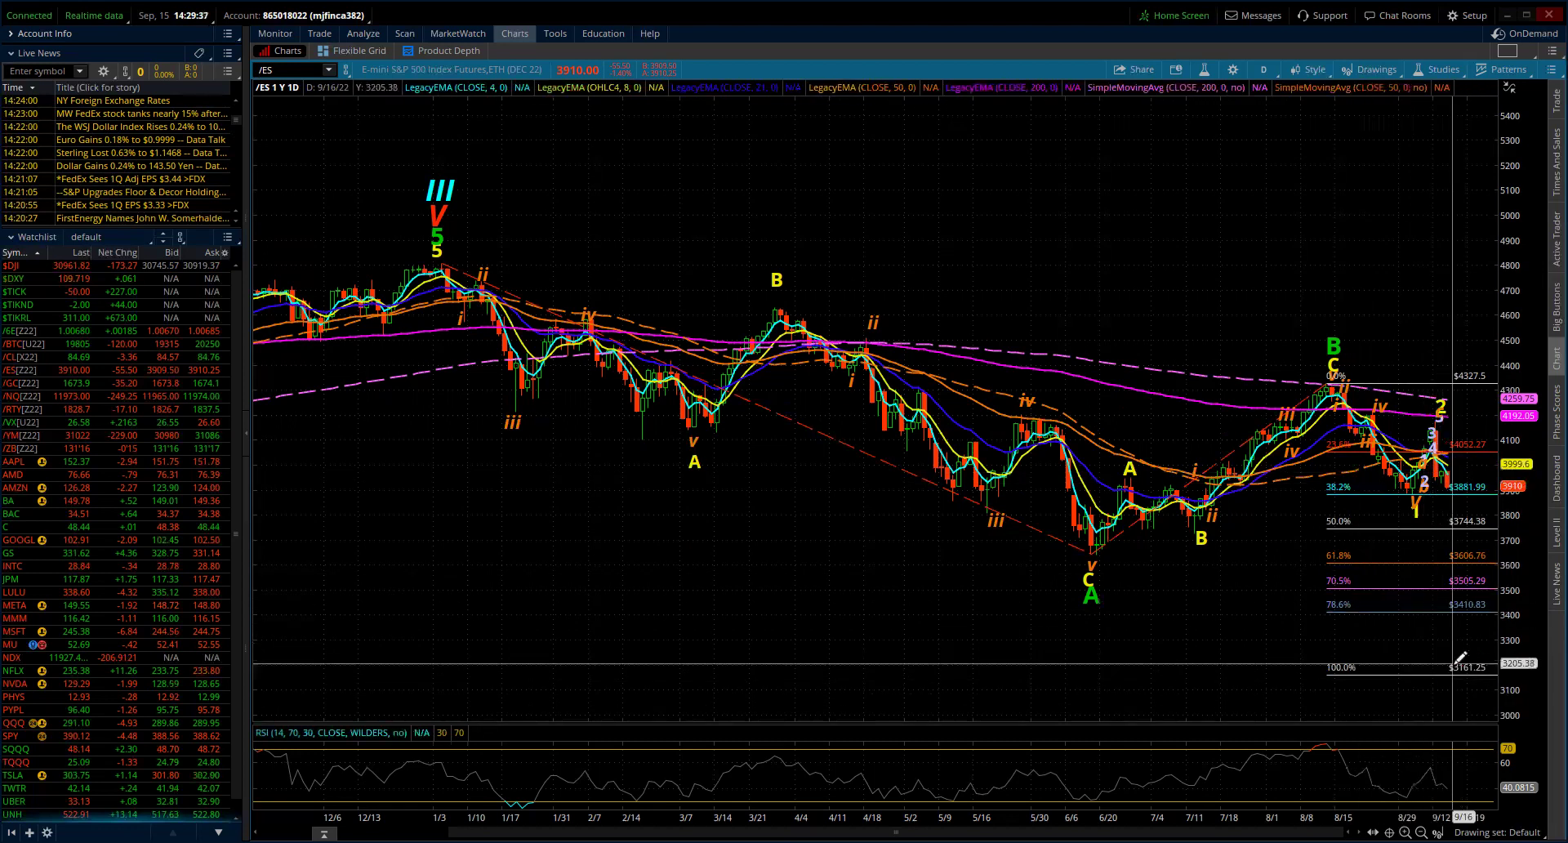
left_click_drag(1523, 347, 1526, 500)
left_click_drag(1529, 556, 1521, 608)
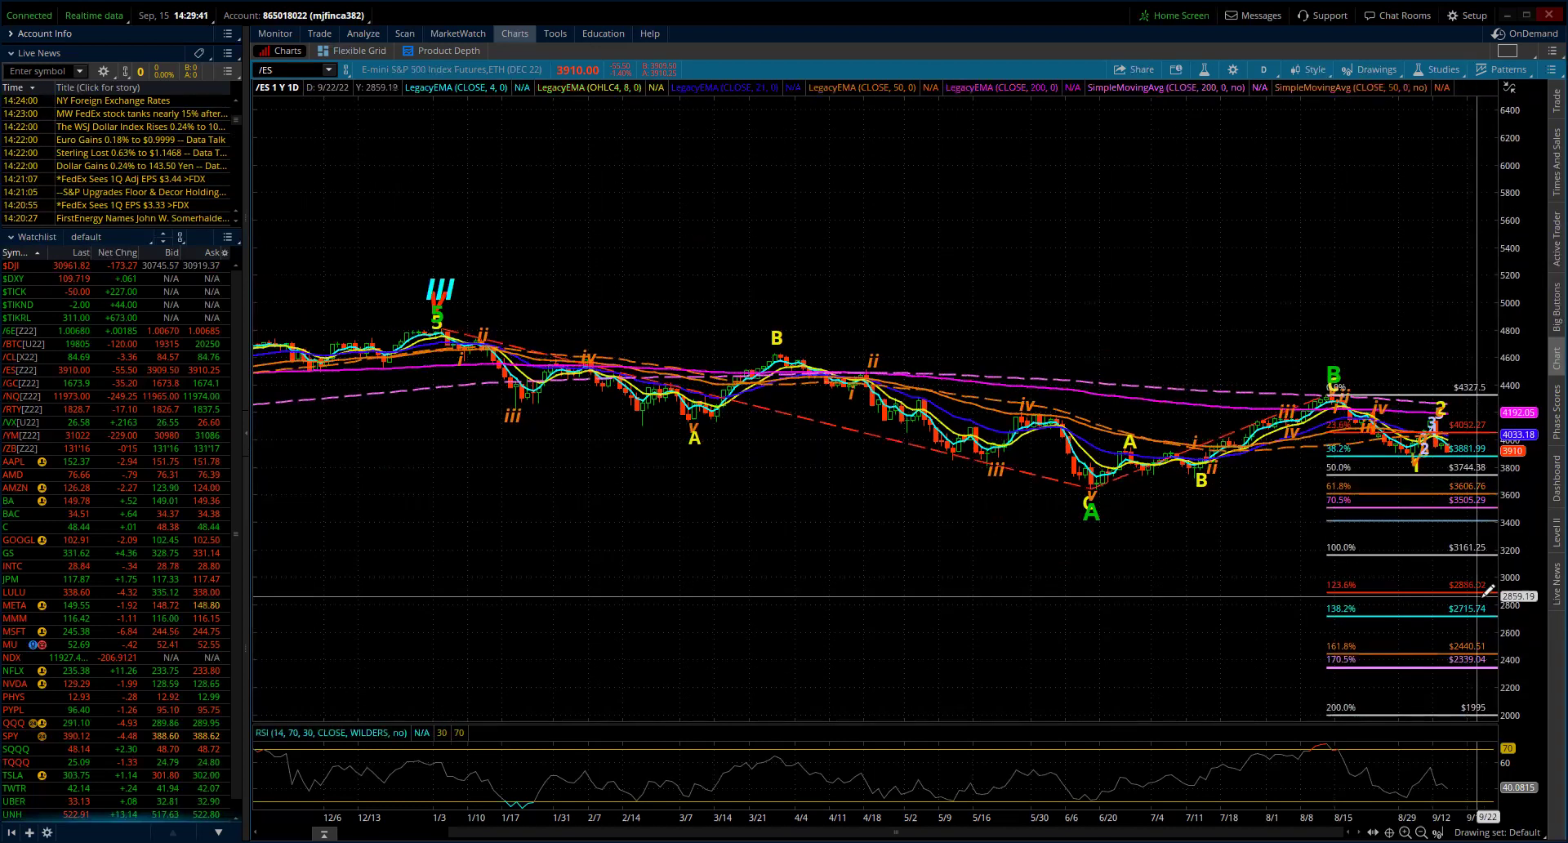
Switch the chart to the 3-year weekly time frame and examine the extension levels against the moving averages.
left_click(1262, 71)
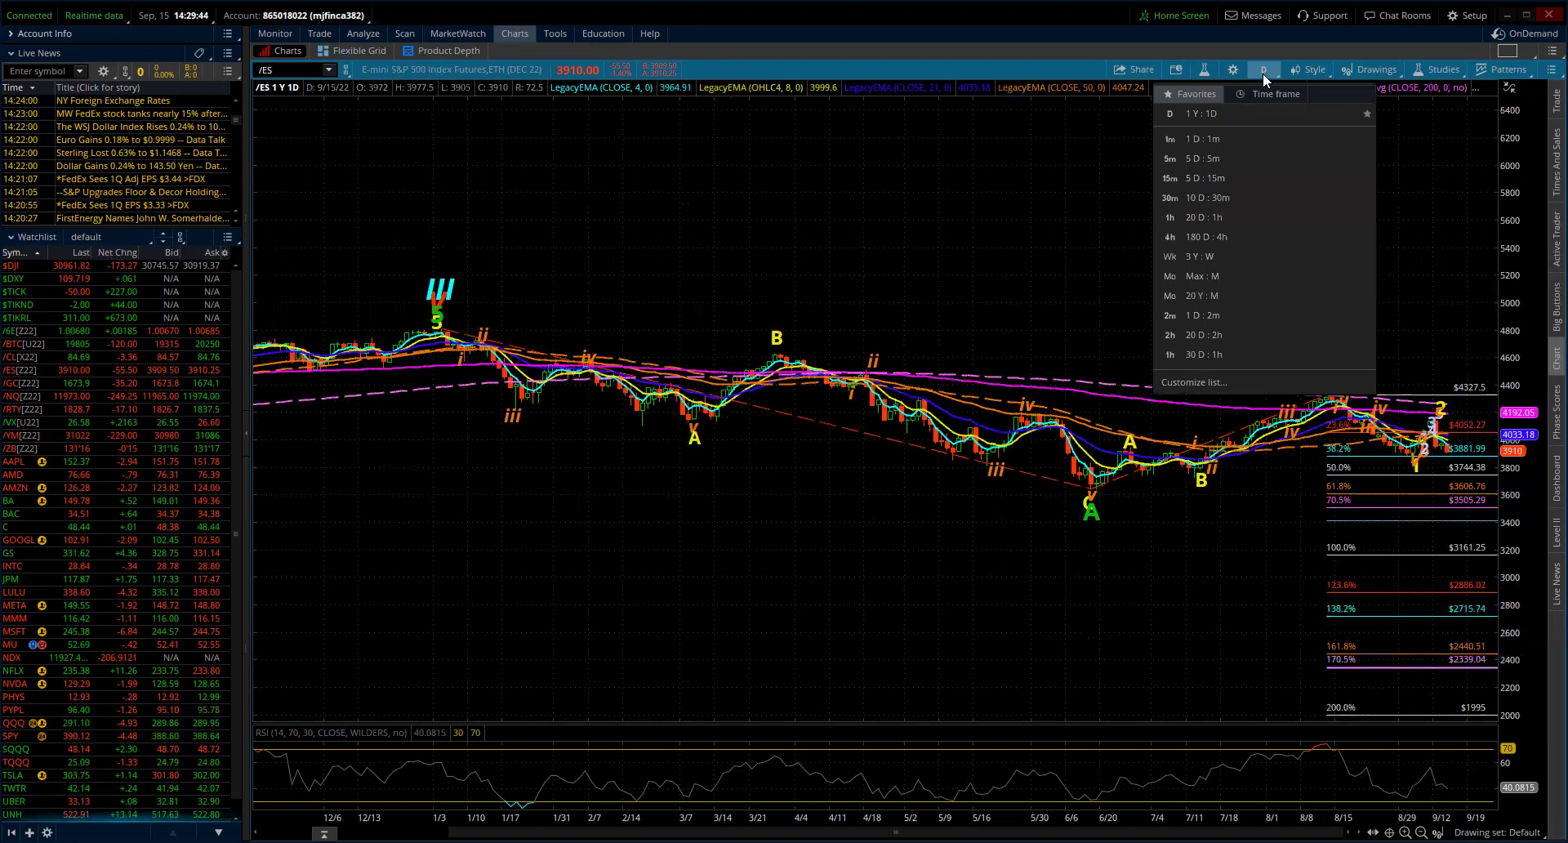
left_click(1198, 256)
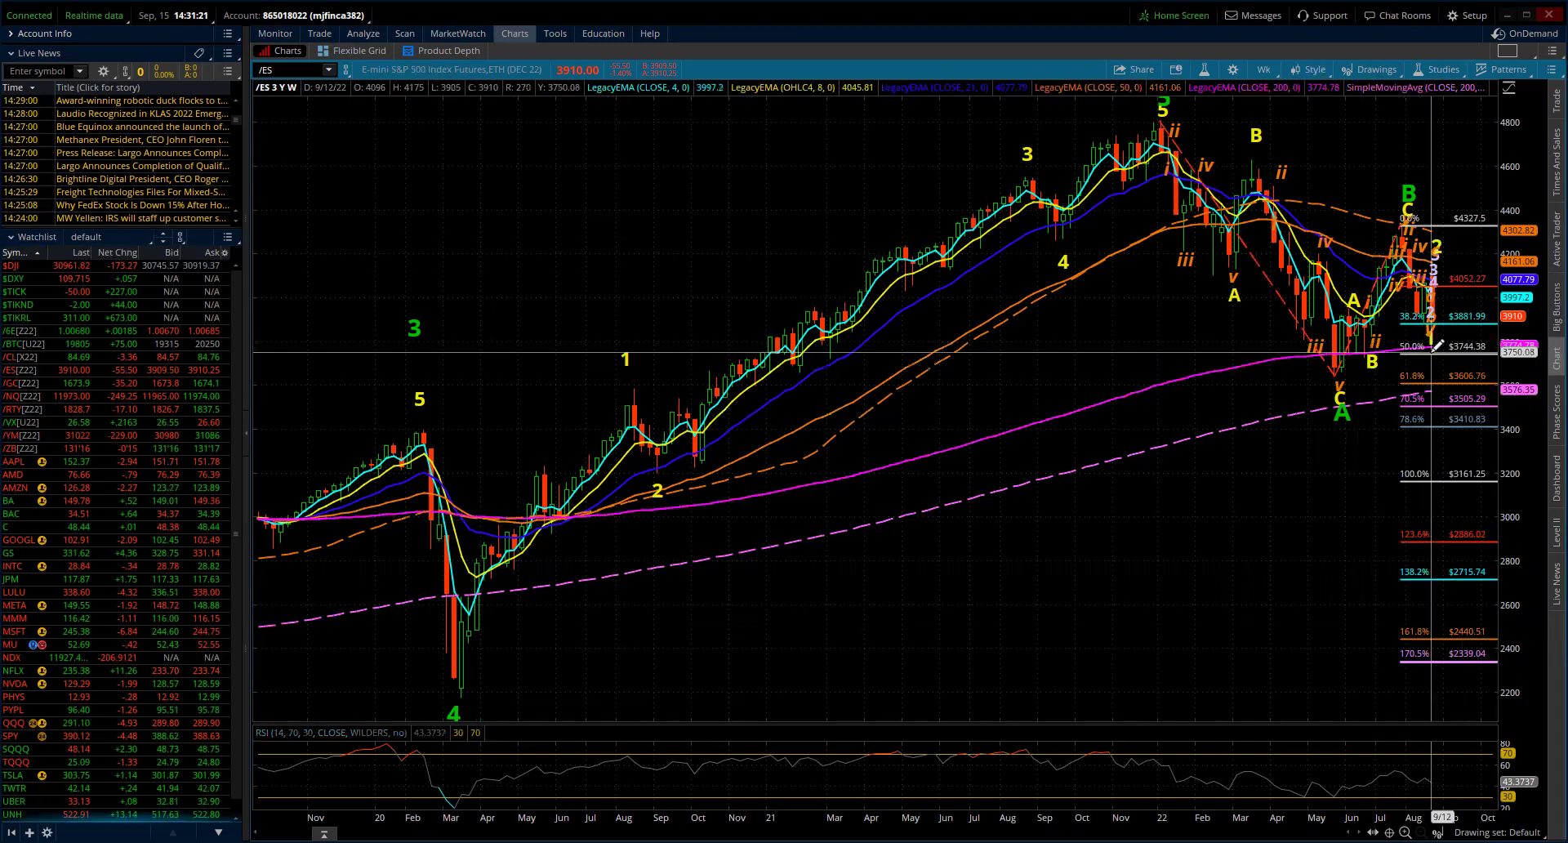
mouse_move(1434, 347)
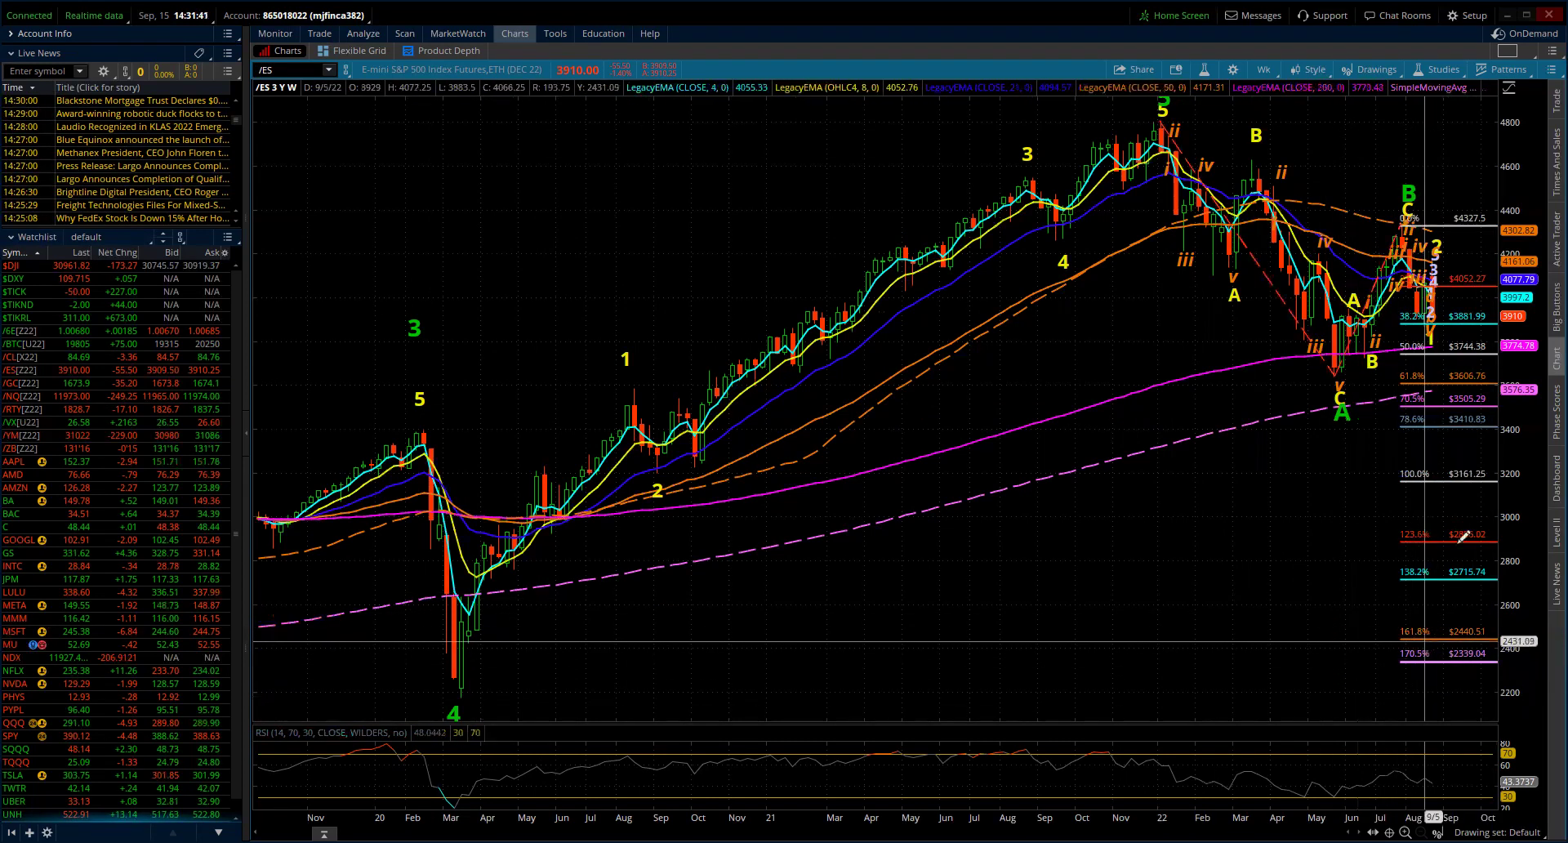
On the 180-day 4-hour chart, draw a second Fibonacci extension from the wave B high through the wave 1 low to the wave 2 high at 4175.
left_click(1264, 70)
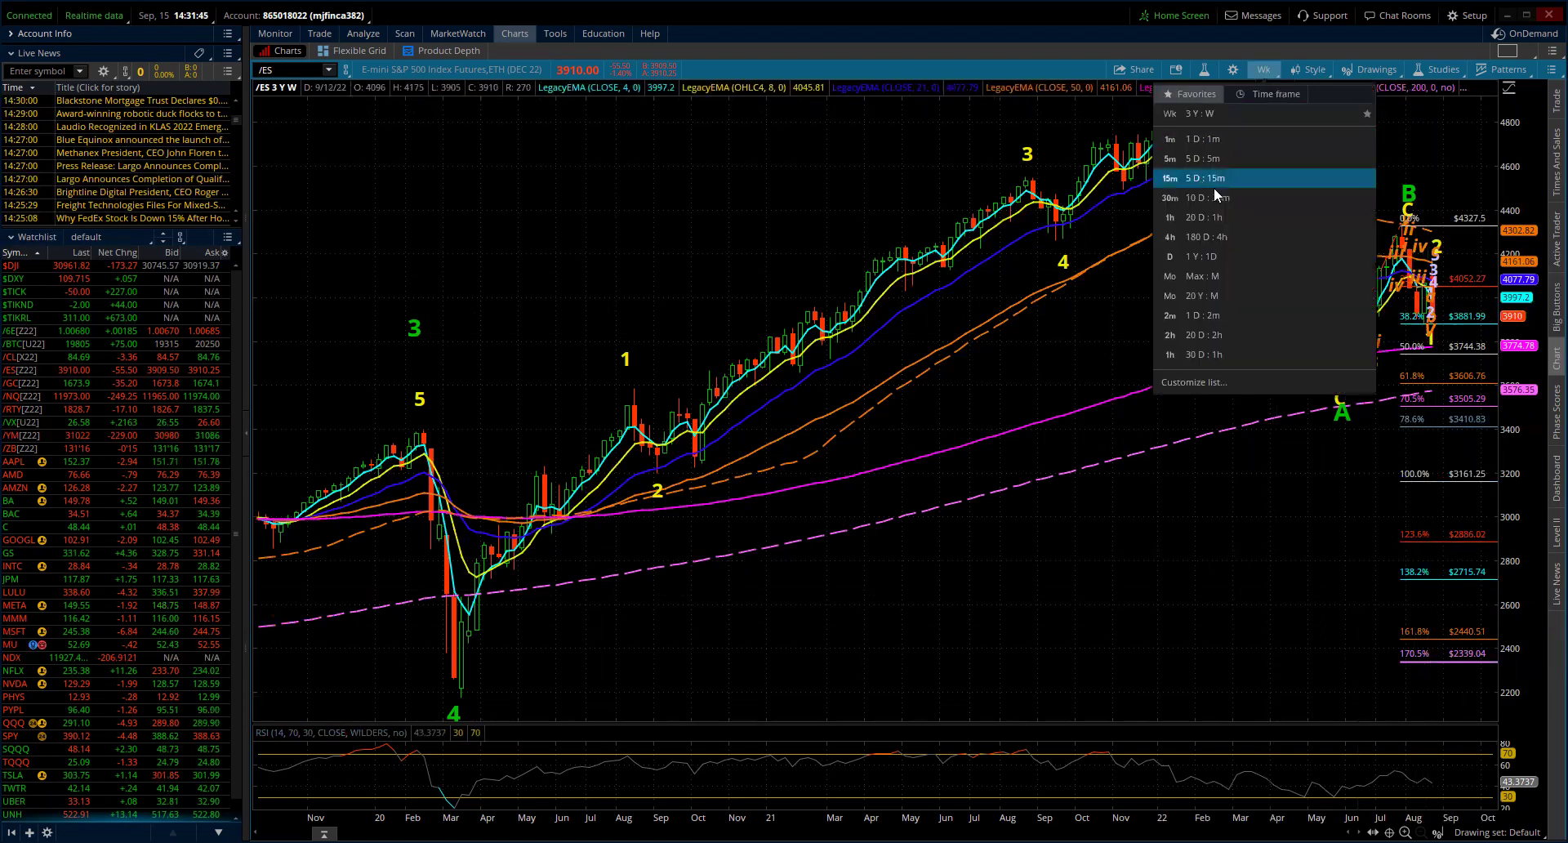
left_click(1210, 236)
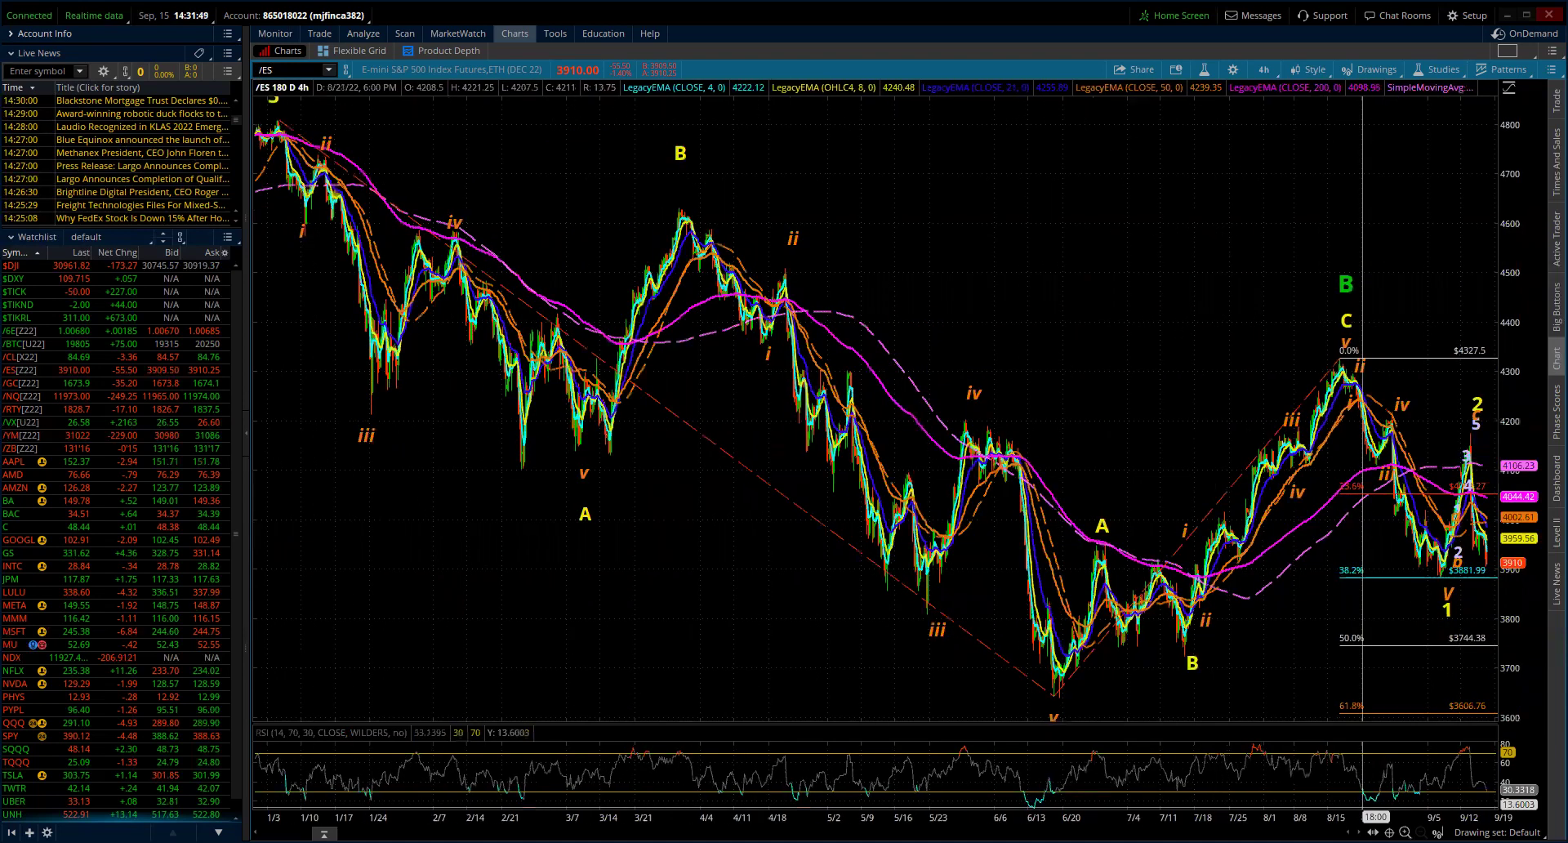
scroll(873, 408, "up", 1)
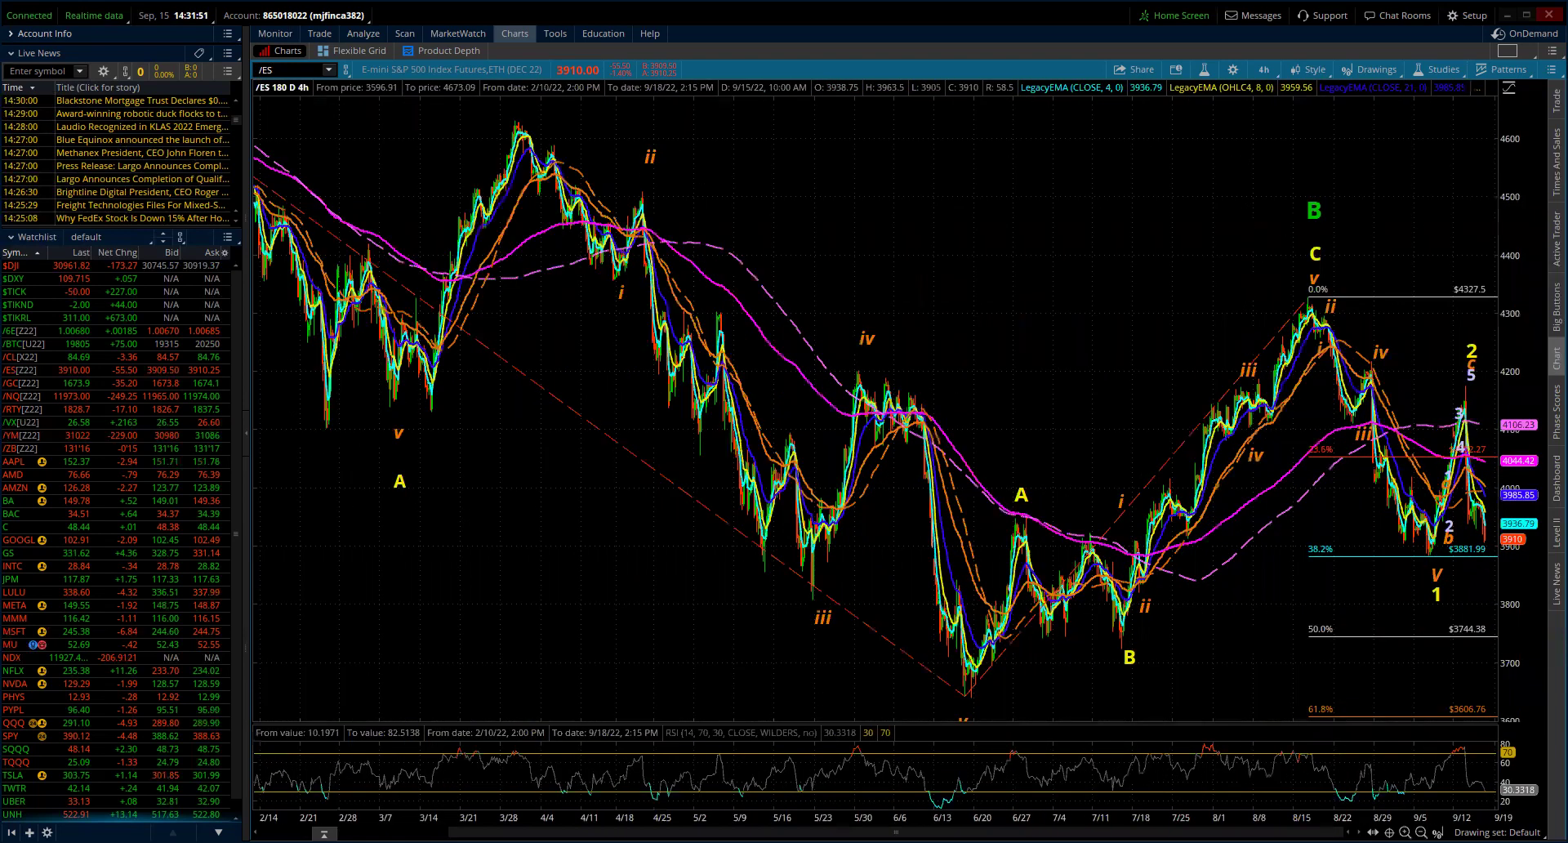
scroll(873, 409, "up", 1)
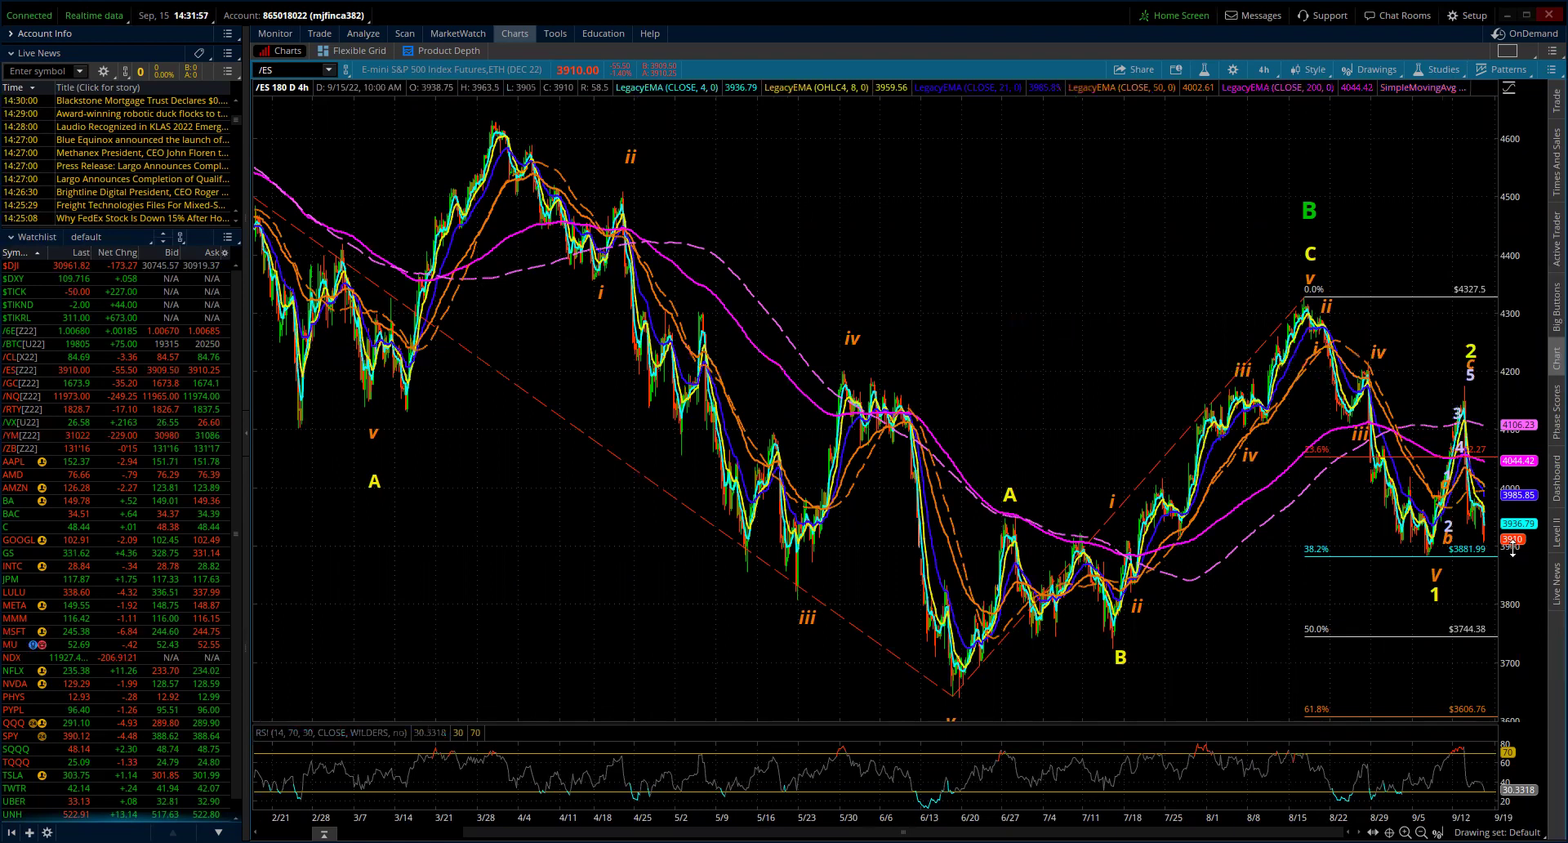
left_click(1304, 291)
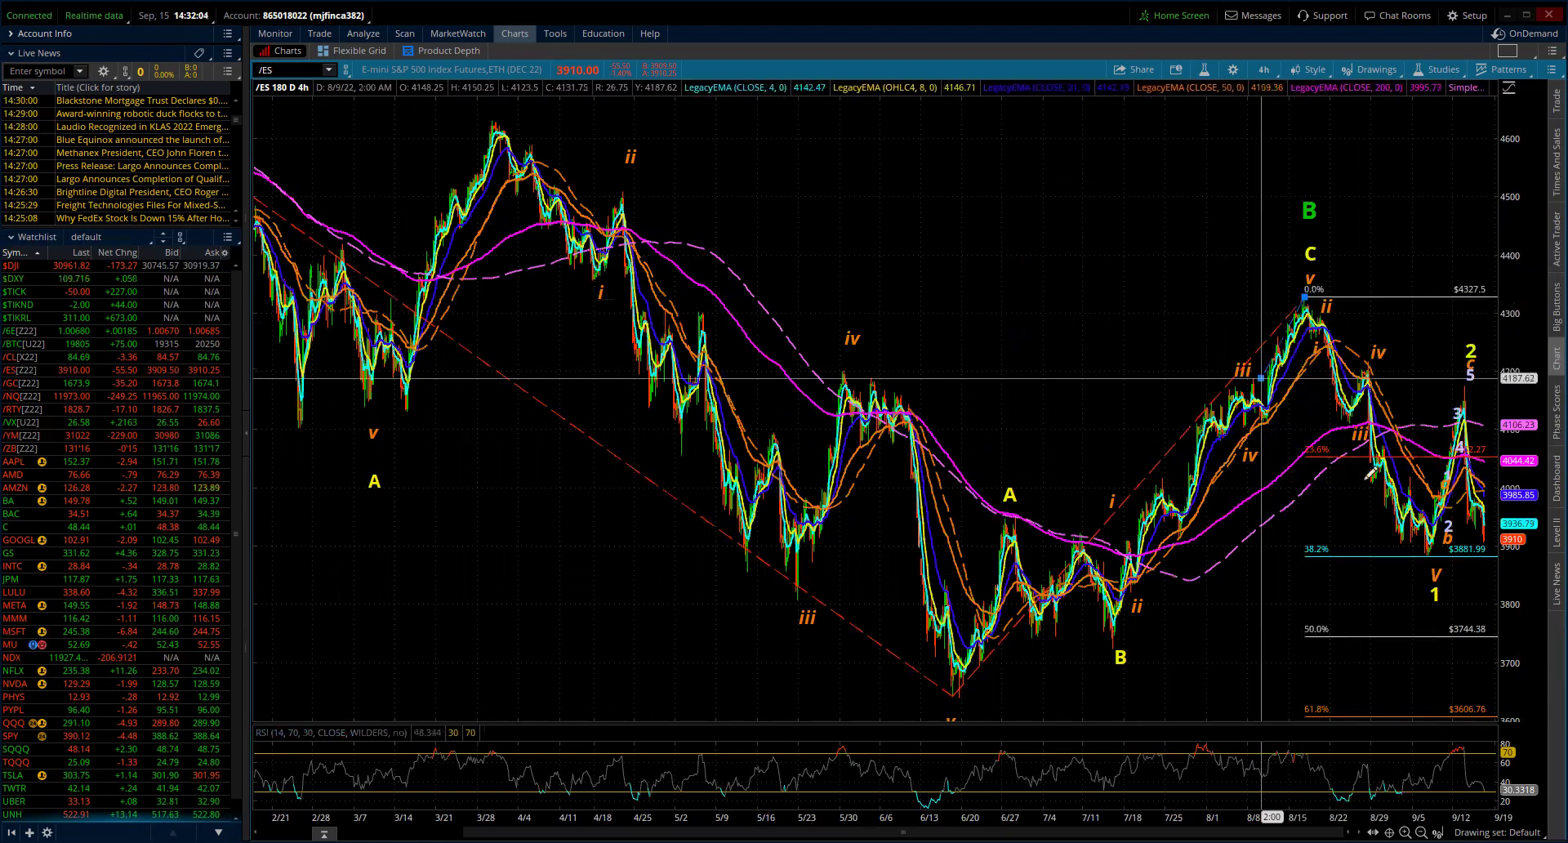
left_click(1429, 554)
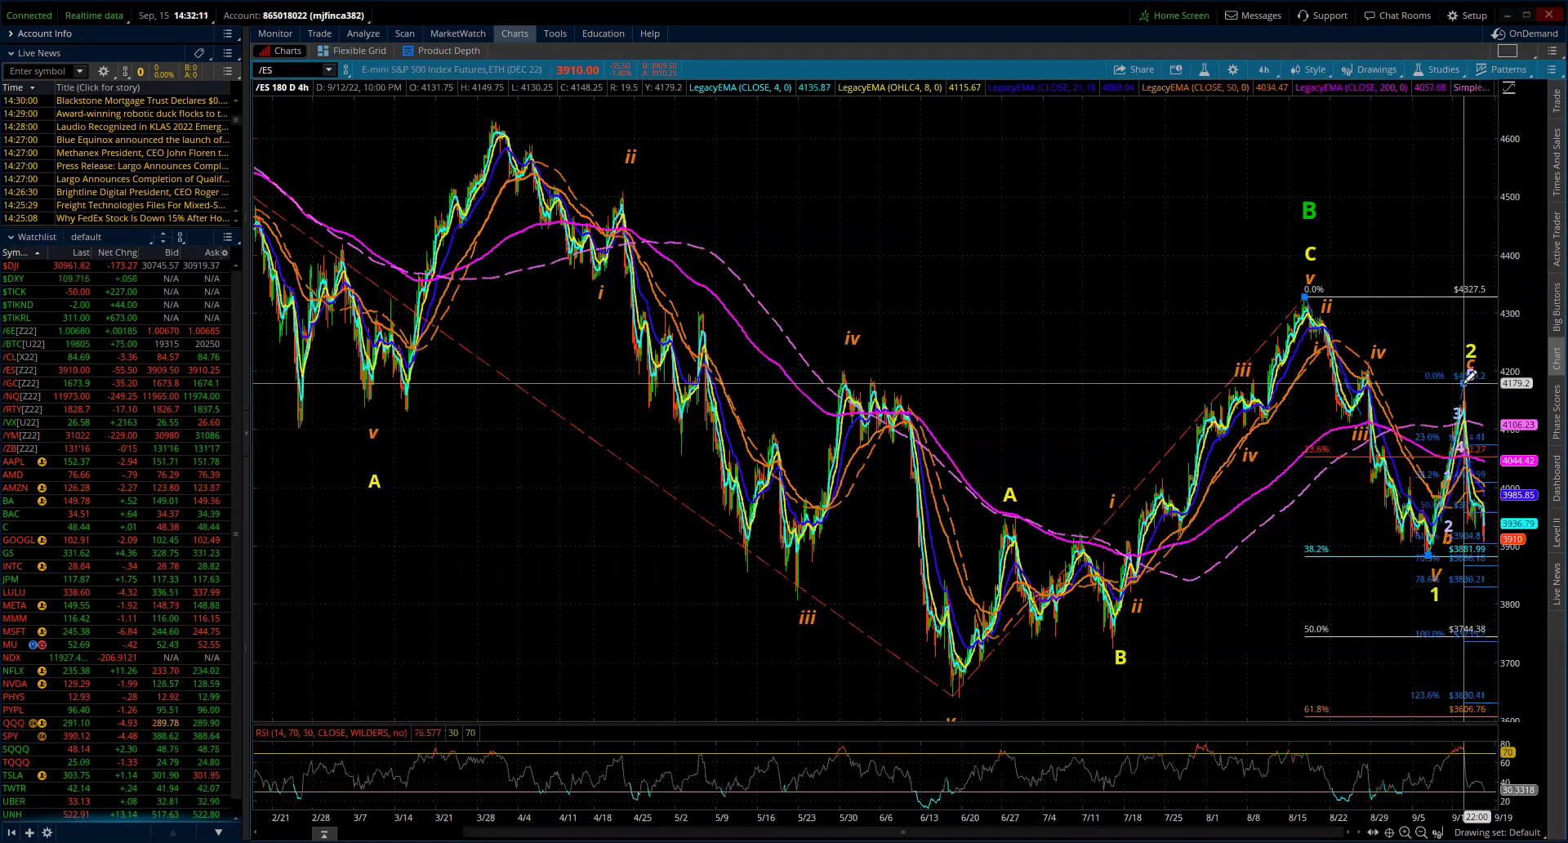
left_click(1470, 378)
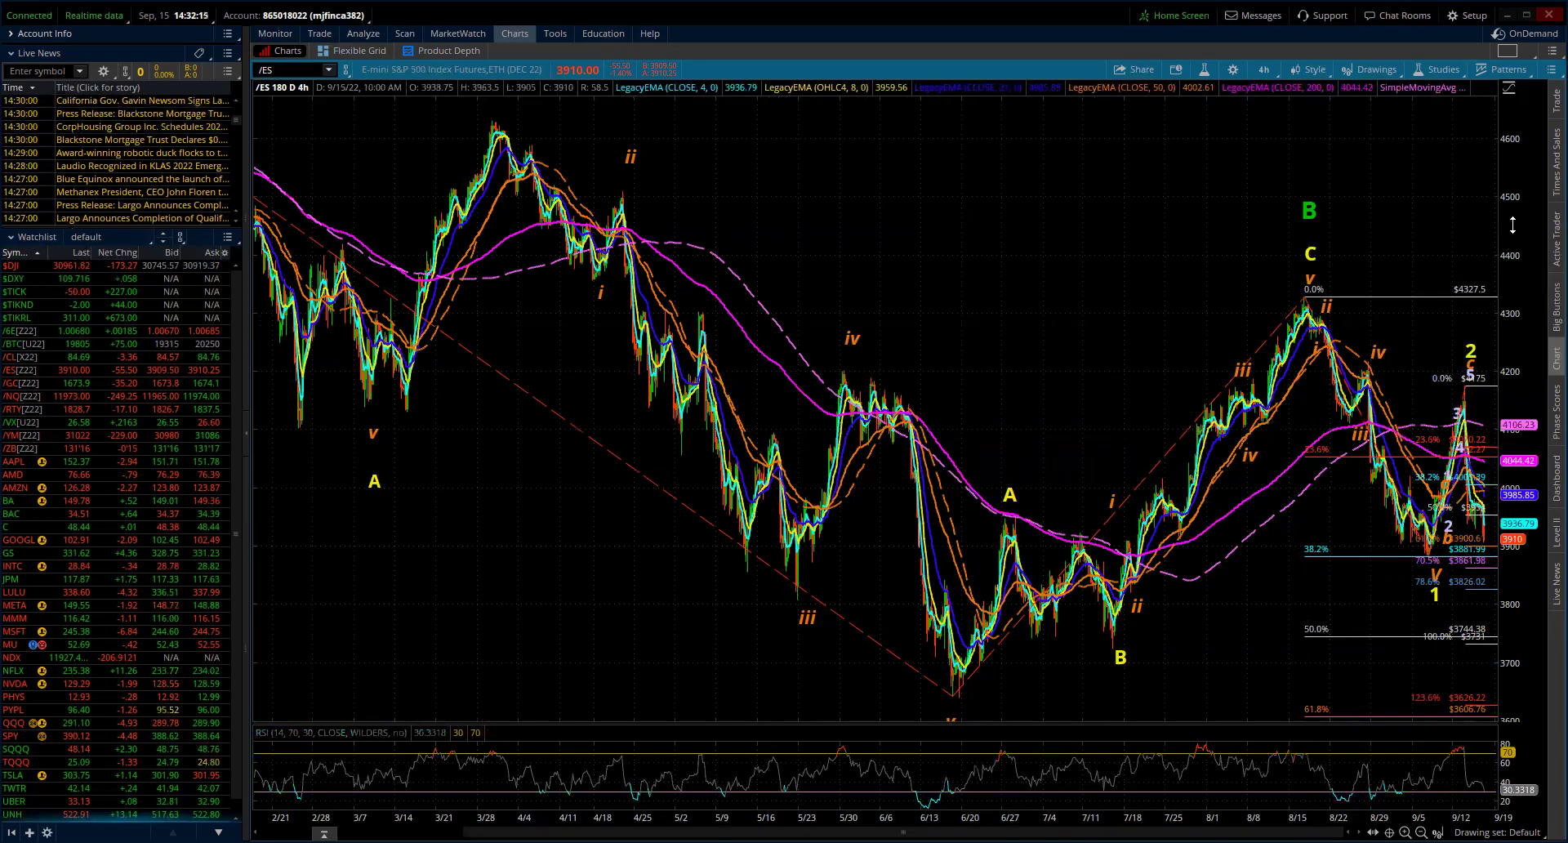
Expand the price range on the 4-hour chart to compare where the levels of both Fibonacci extensions cluster.
left_click_drag(1512, 225, 1504, 310)
left_click_drag(1516, 391, 1527, 510)
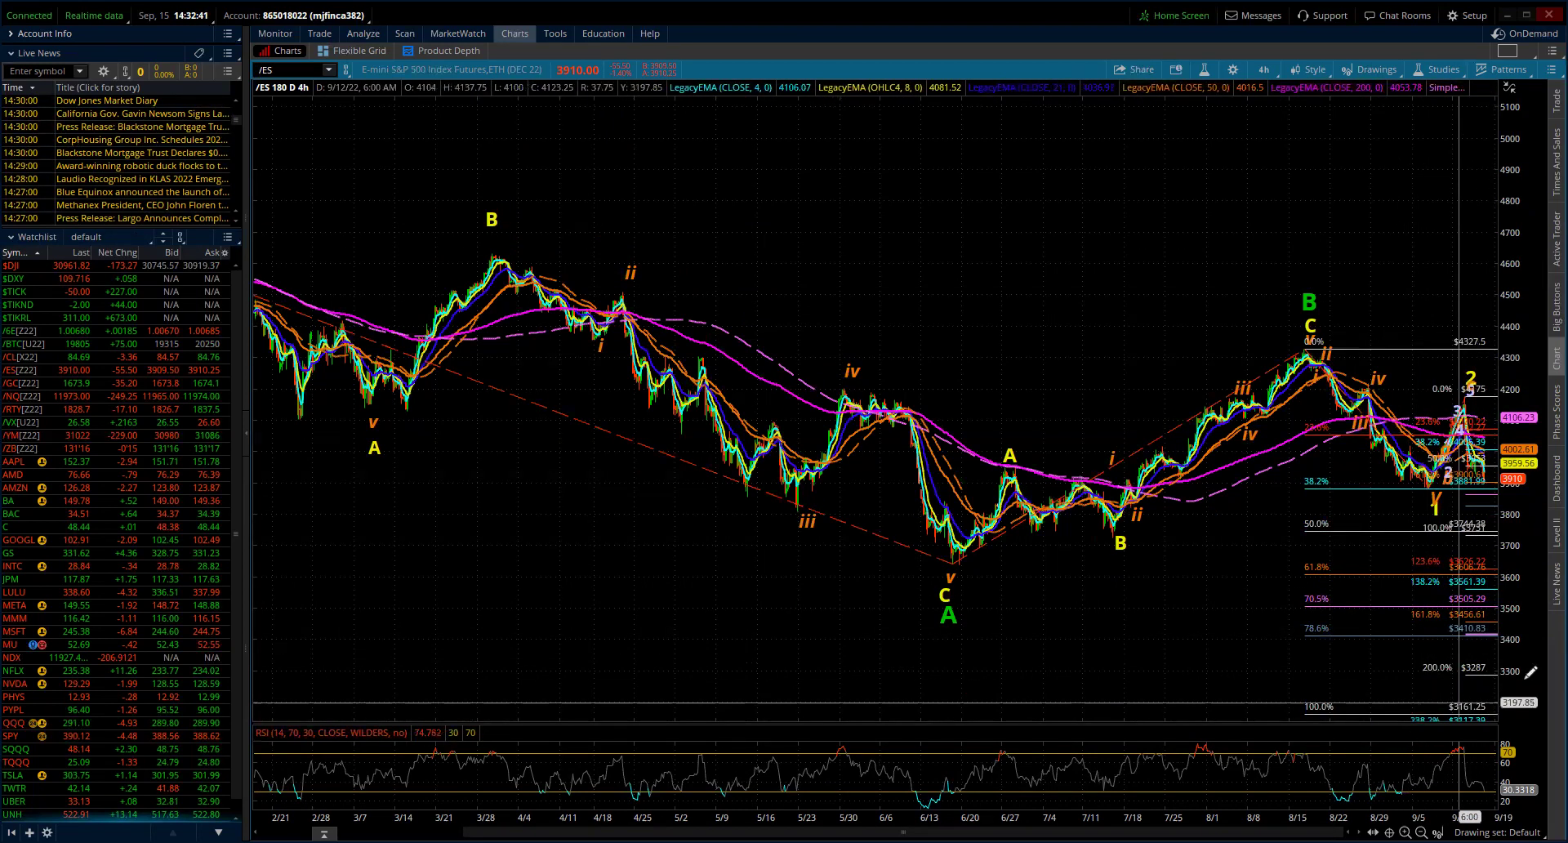
left_click_drag(1537, 676, 1531, 709)
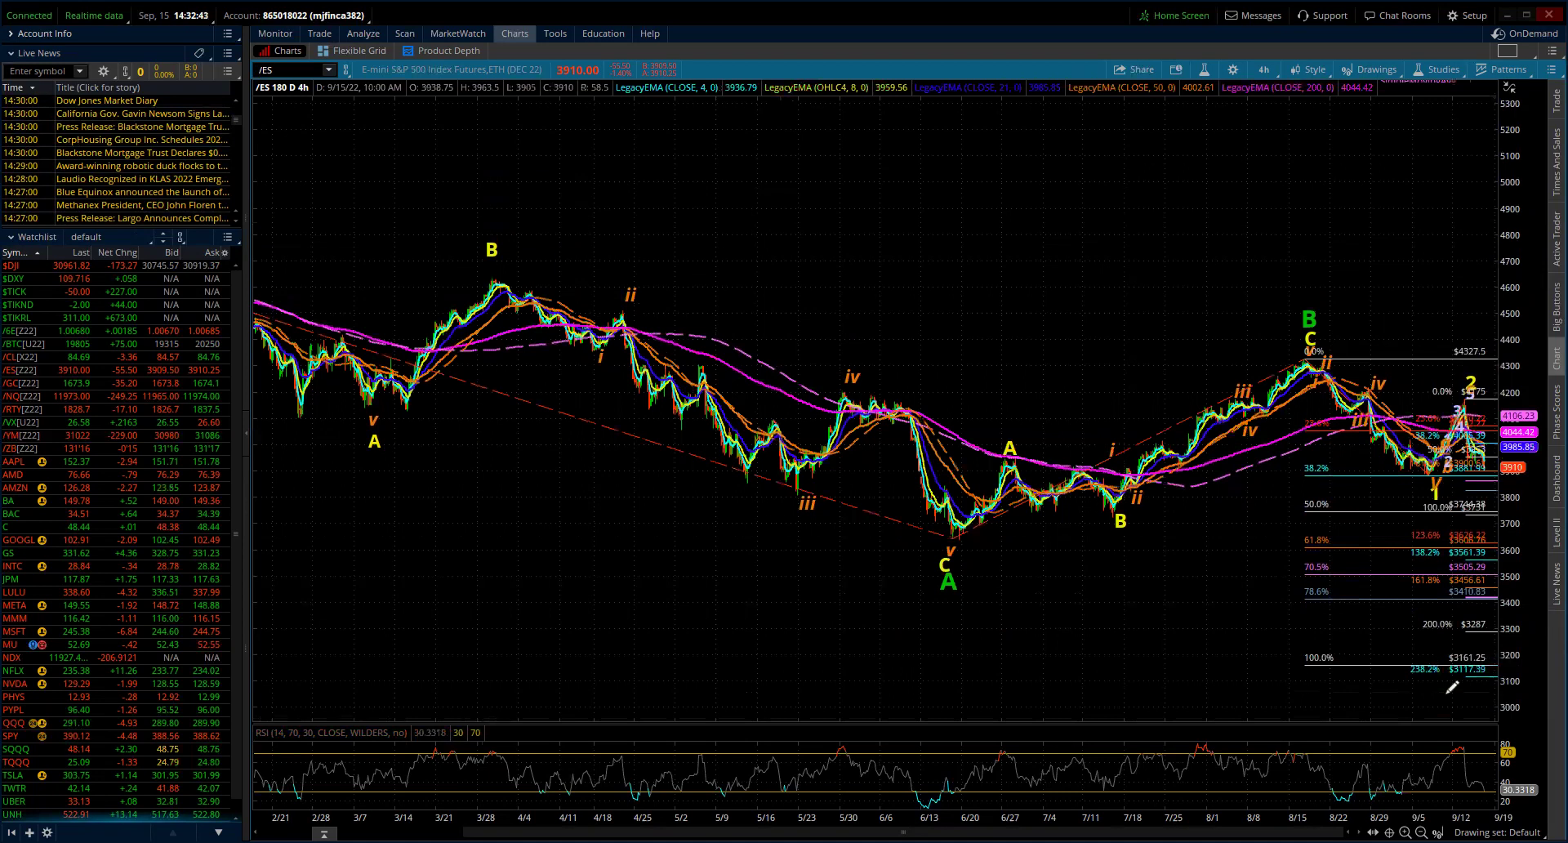
left_click_drag(1527, 555, 1519, 666)
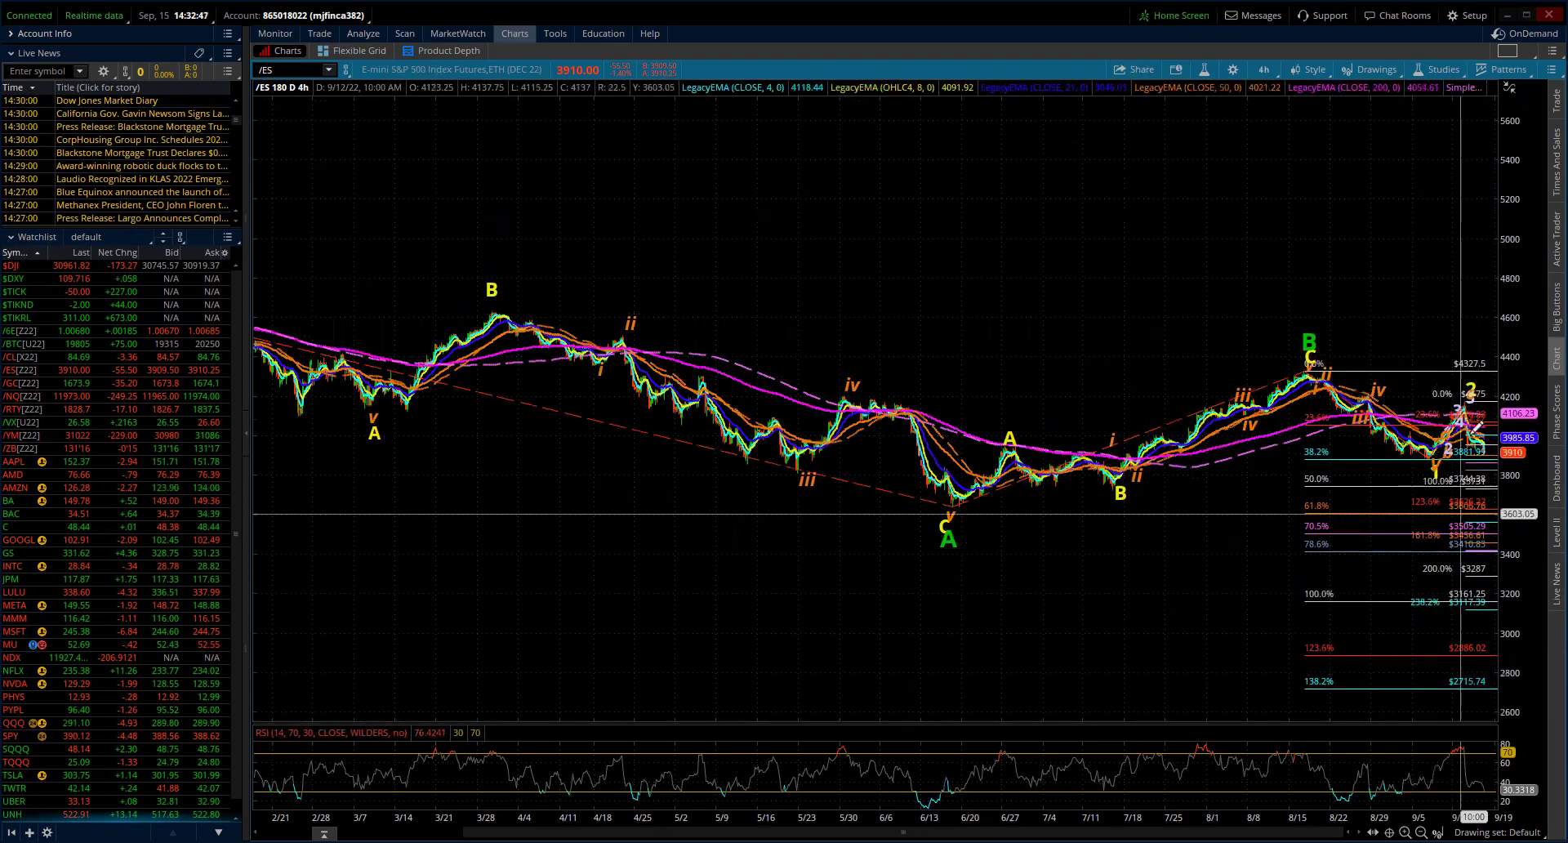
left_click_drag(1516, 595, 1519, 516)
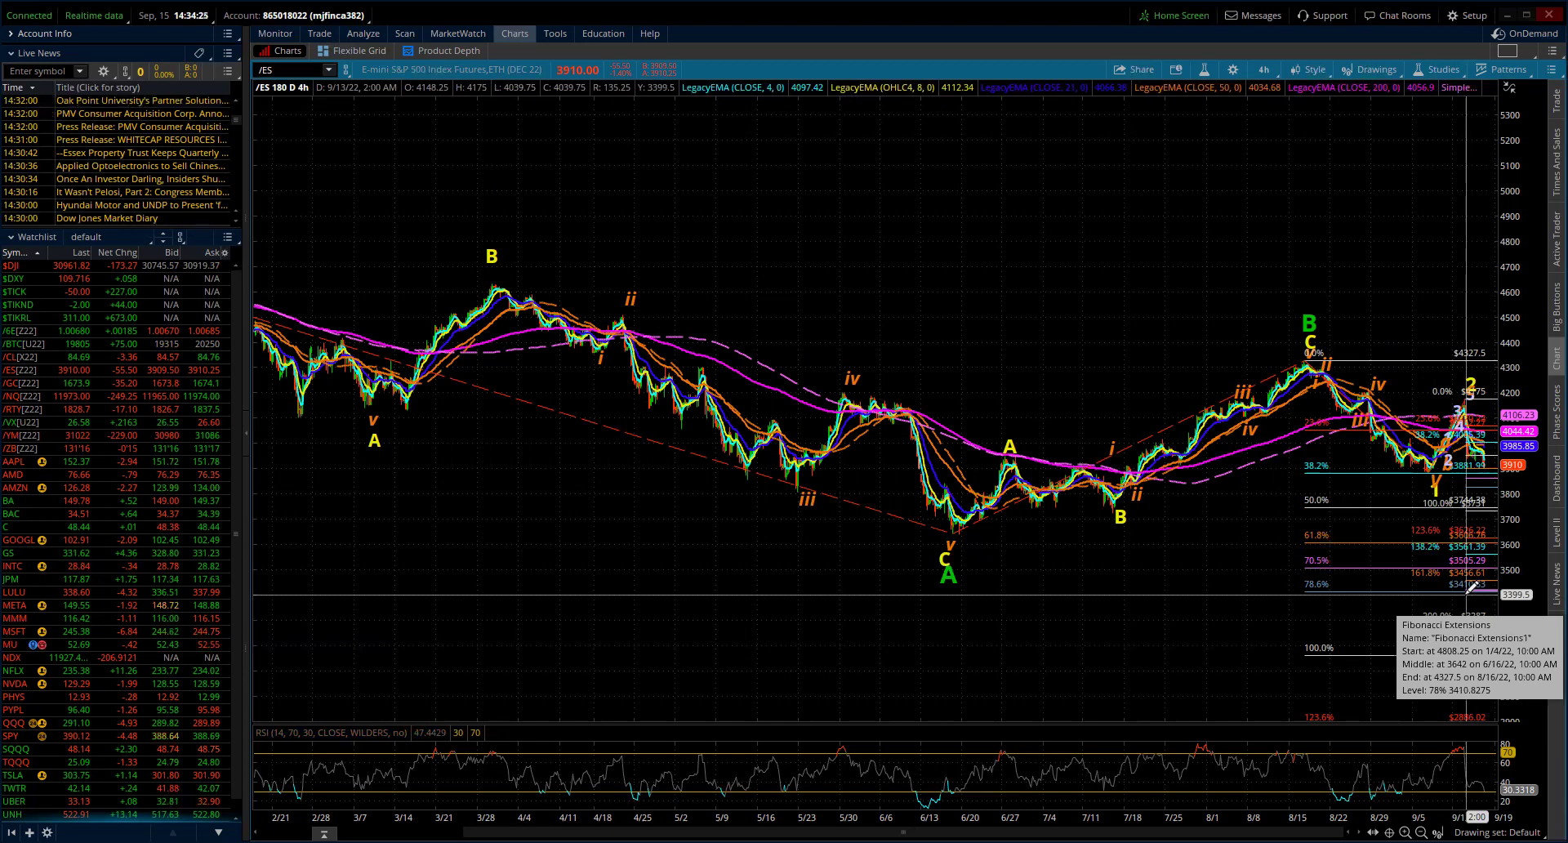
Switch to the 20-day 1-hour chart and widen its price range to show the extension levels down to 170.5% of the larger set.
left_click(1265, 71)
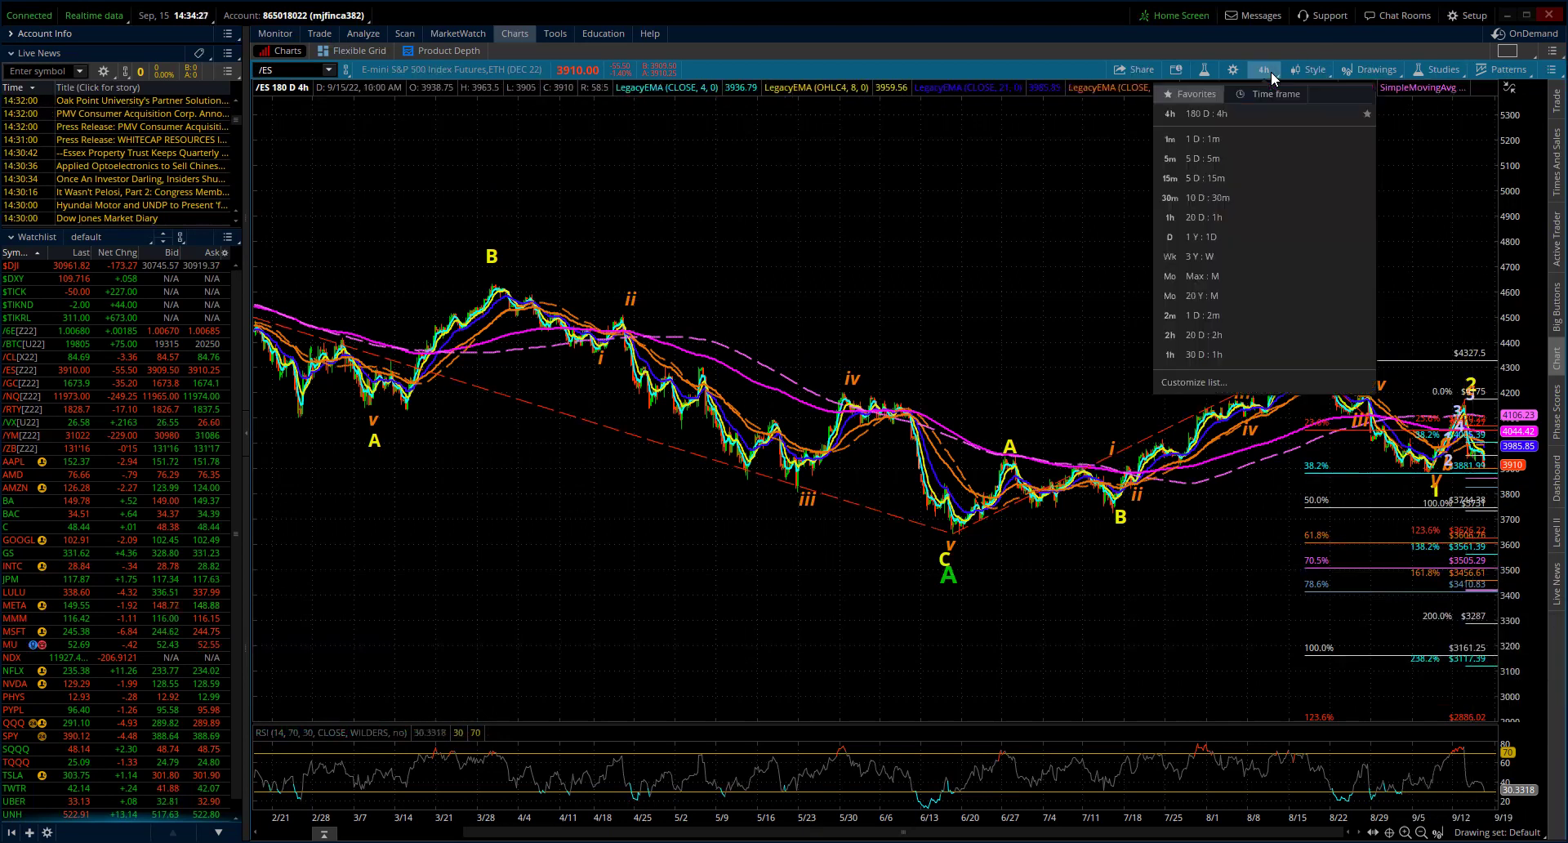
left_click(1228, 214)
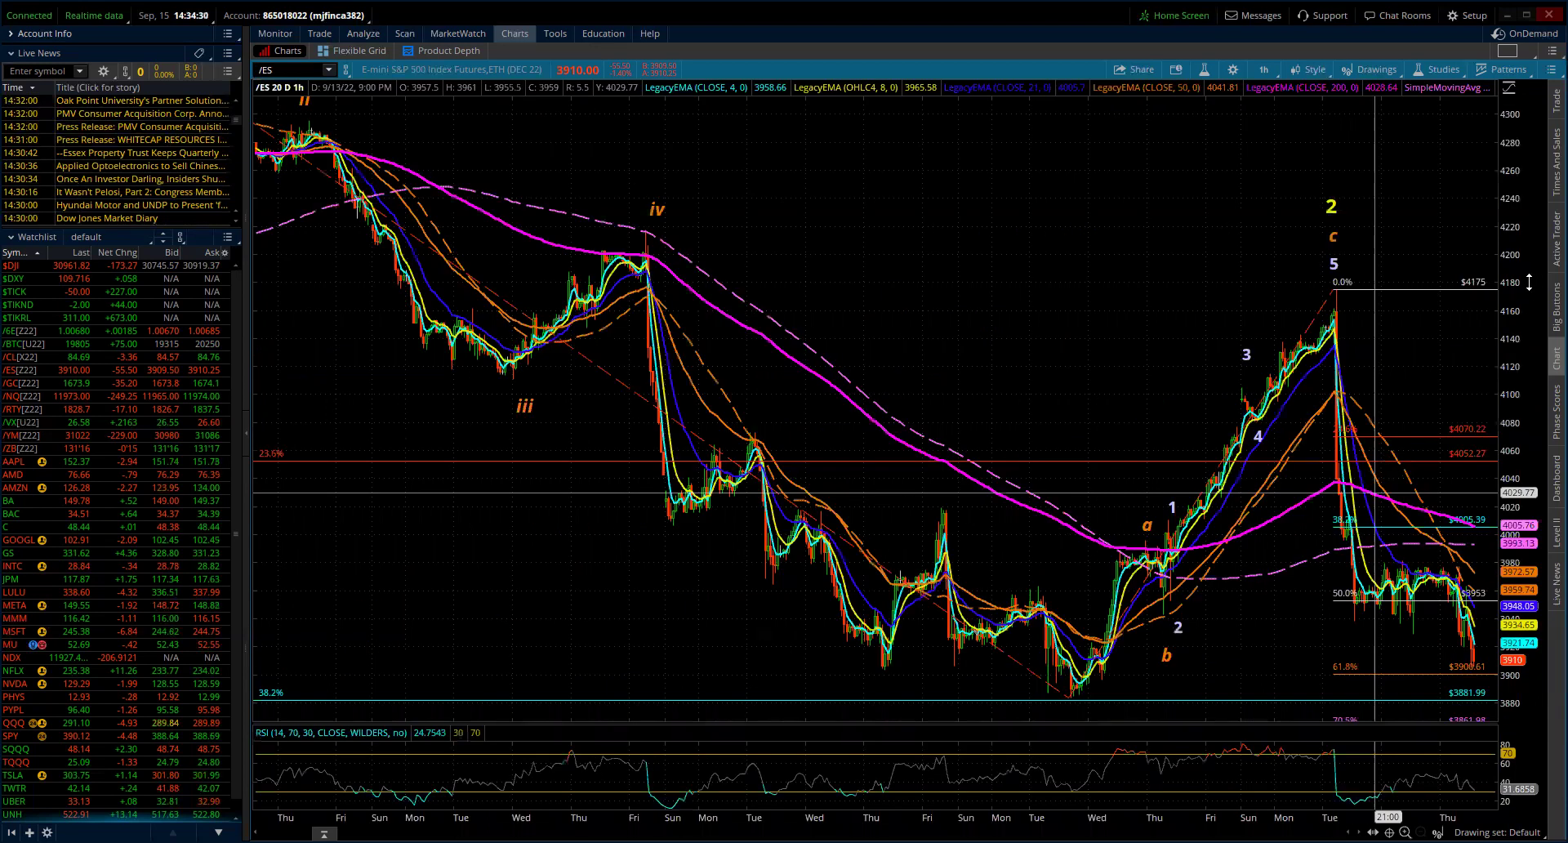
left_click_drag(1518, 405, 1520, 447)
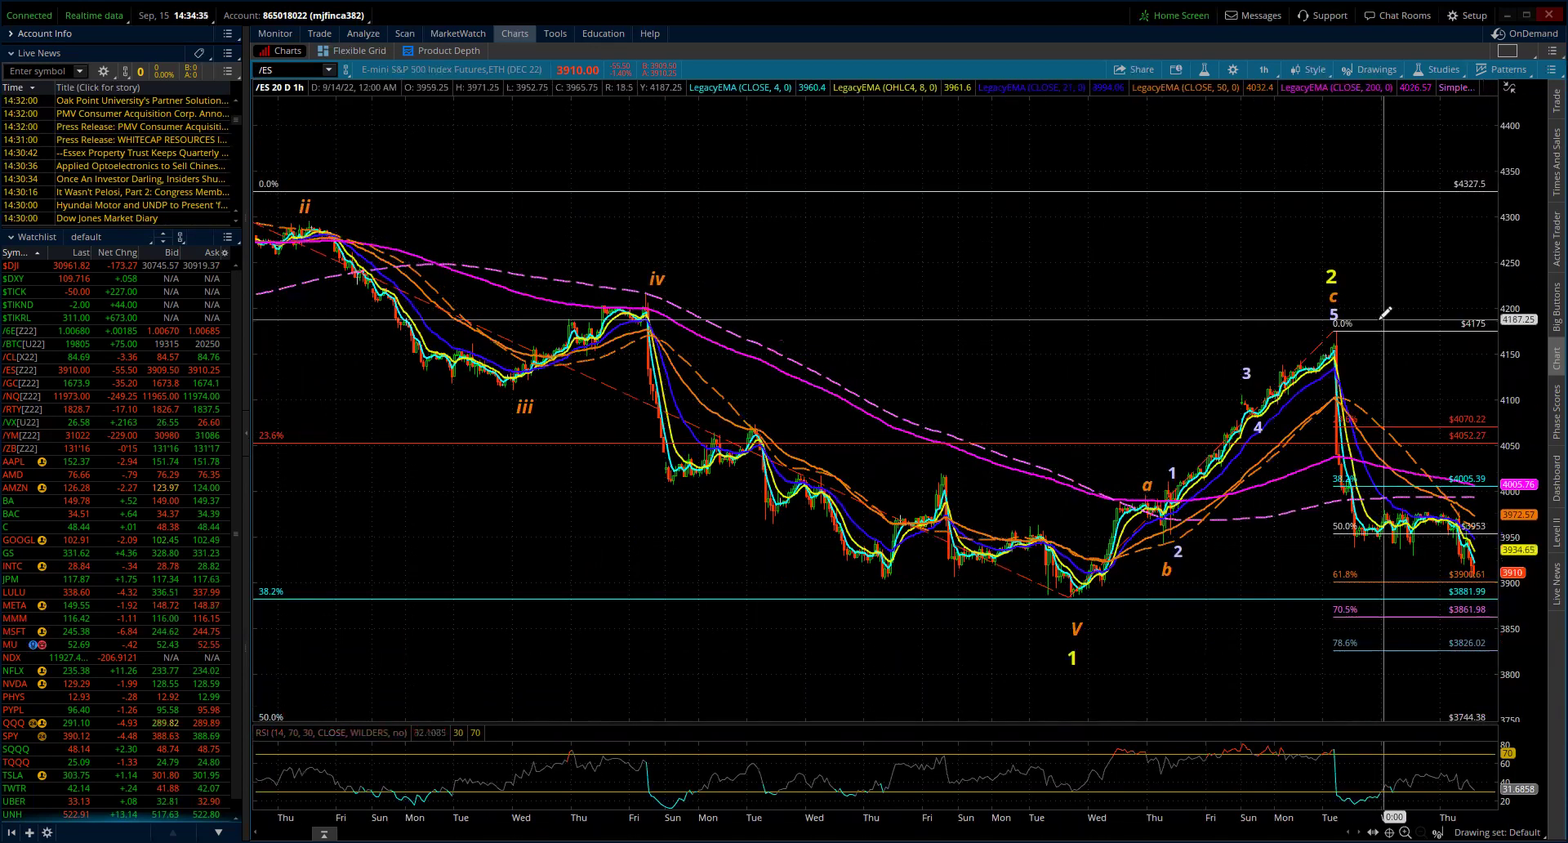
left_click_drag(1540, 246, 1530, 538)
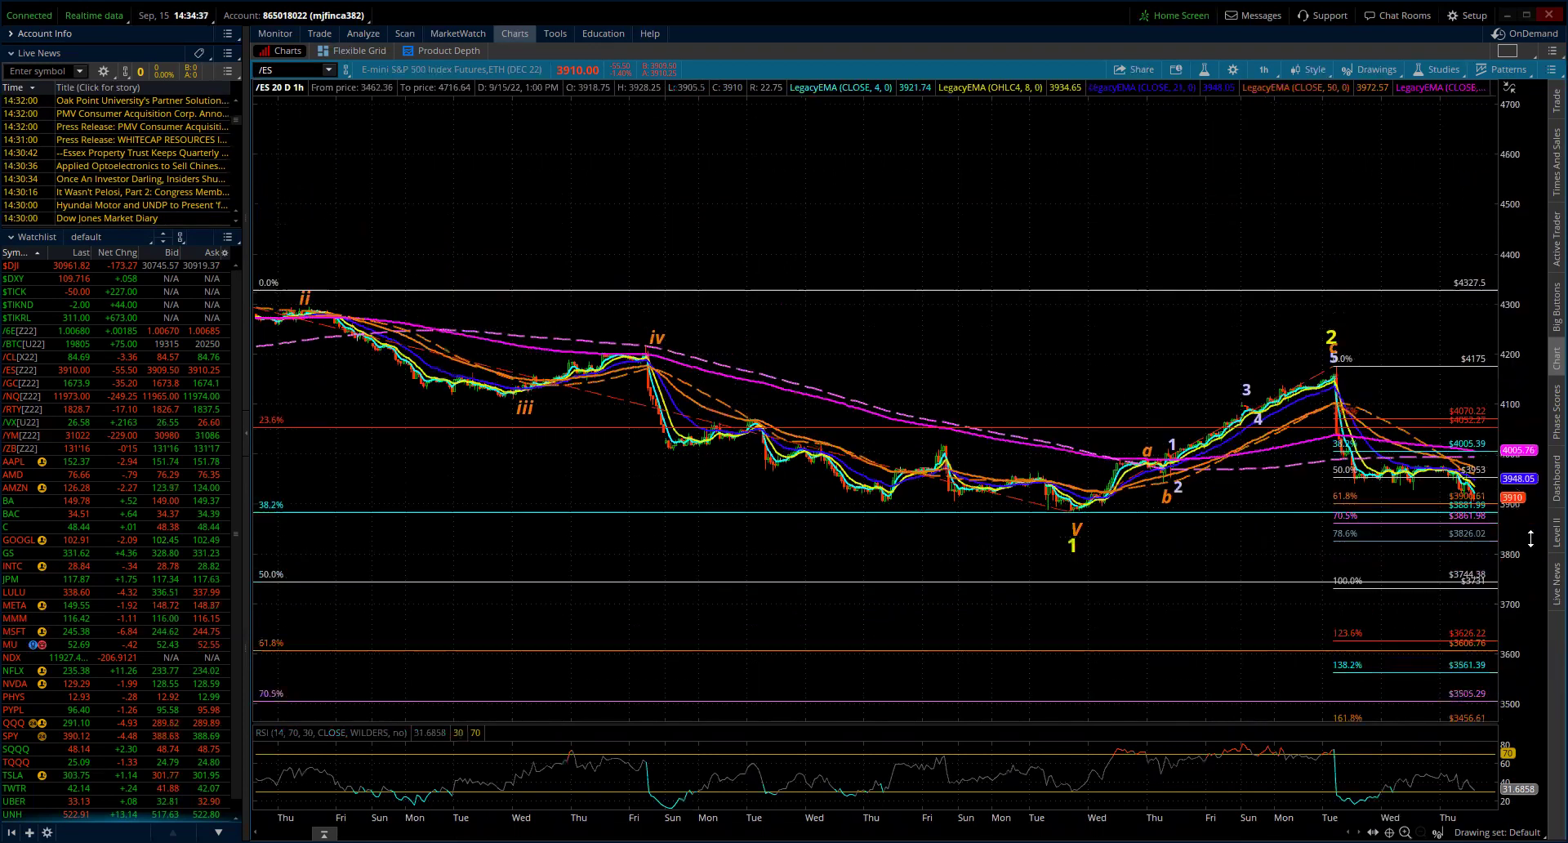
left_click_drag(1523, 611, 1522, 645)
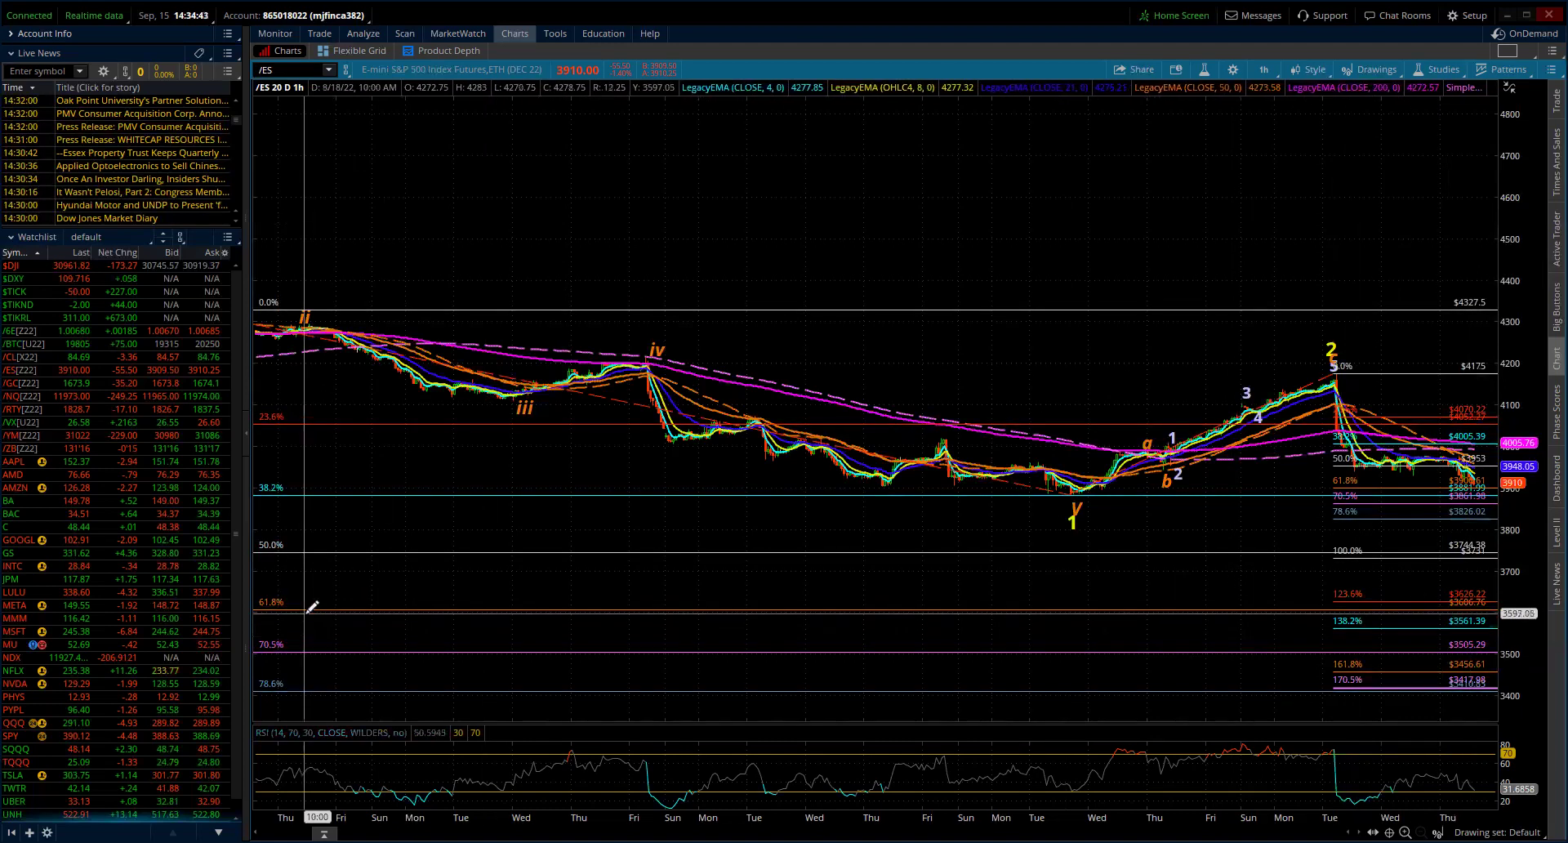
left_click_drag(1514, 457, 1528, 586)
scroll(1535, 608, "down", 2)
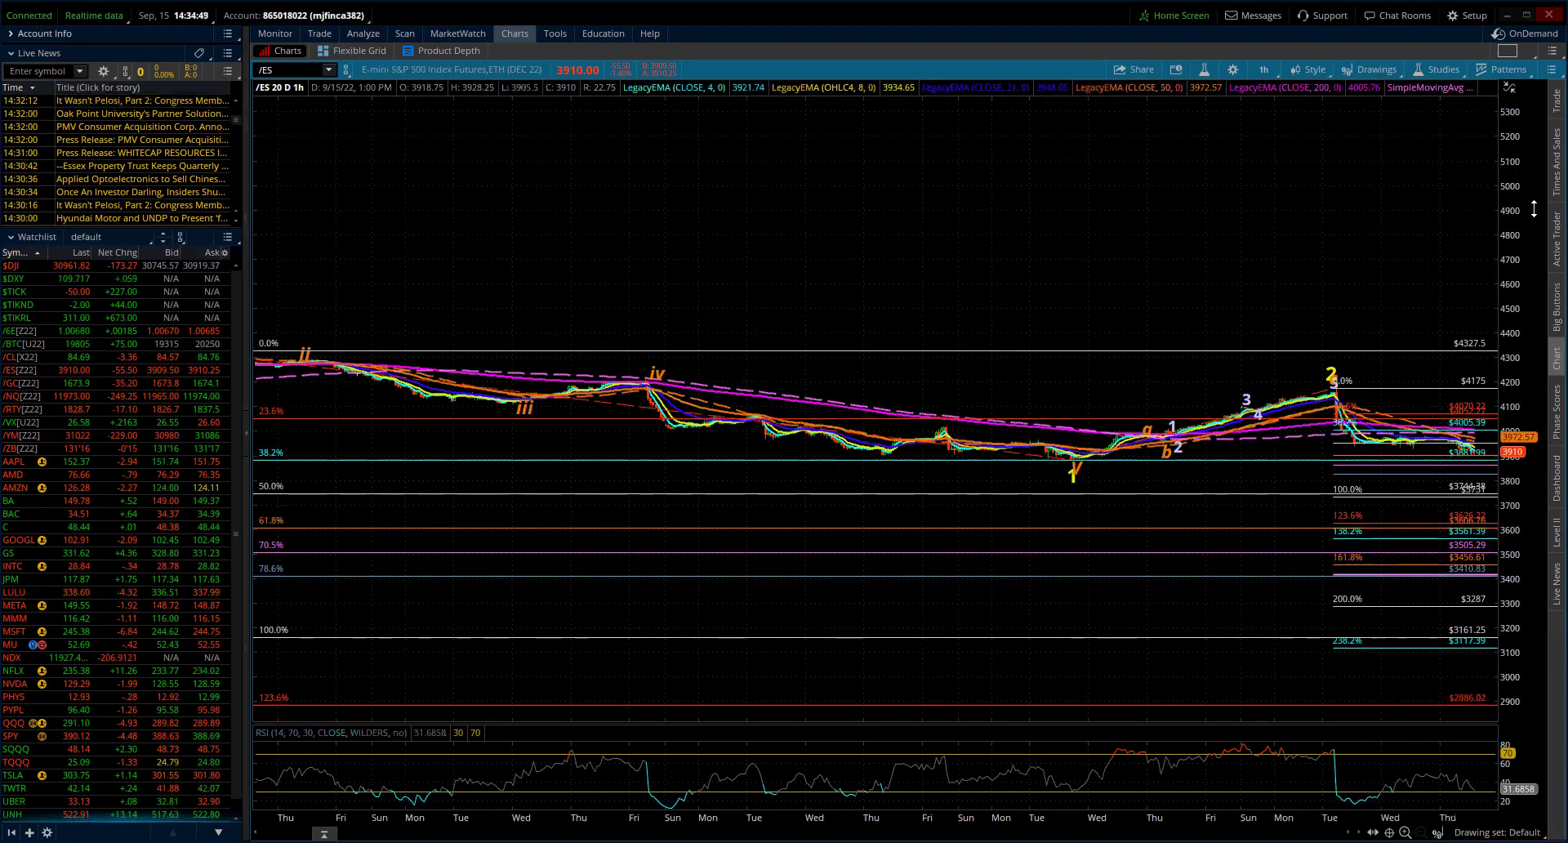
scroll(1543, 391, "down", 3)
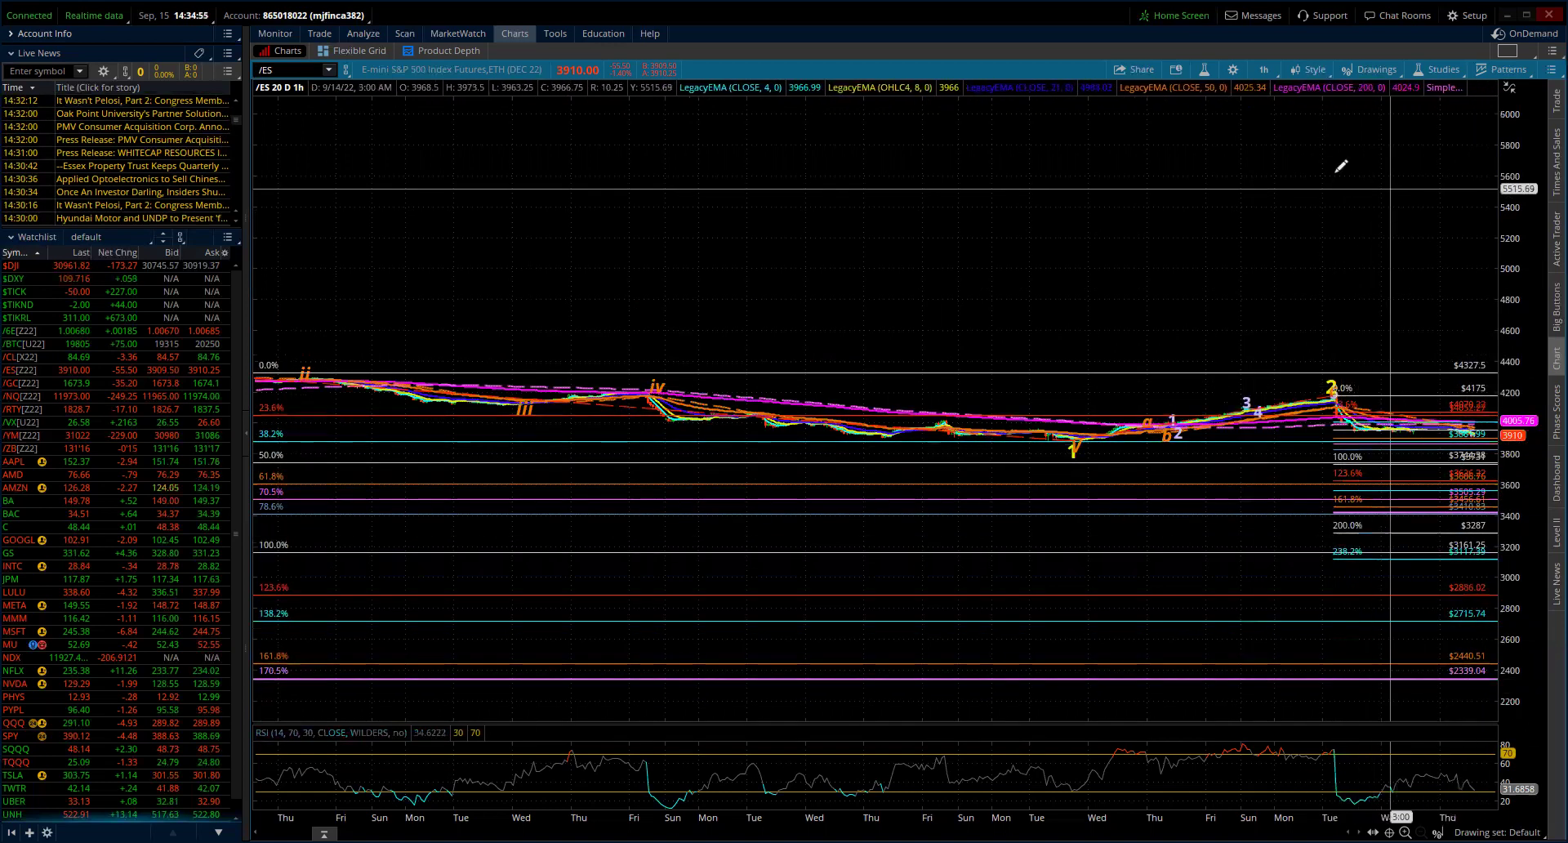
Narrow the 1-hour chart's price range to examine recent price action around the nearer Fibonacci levels.
scroll(1502, 211, "up", 1)
scroll(1502, 211, "up", 2)
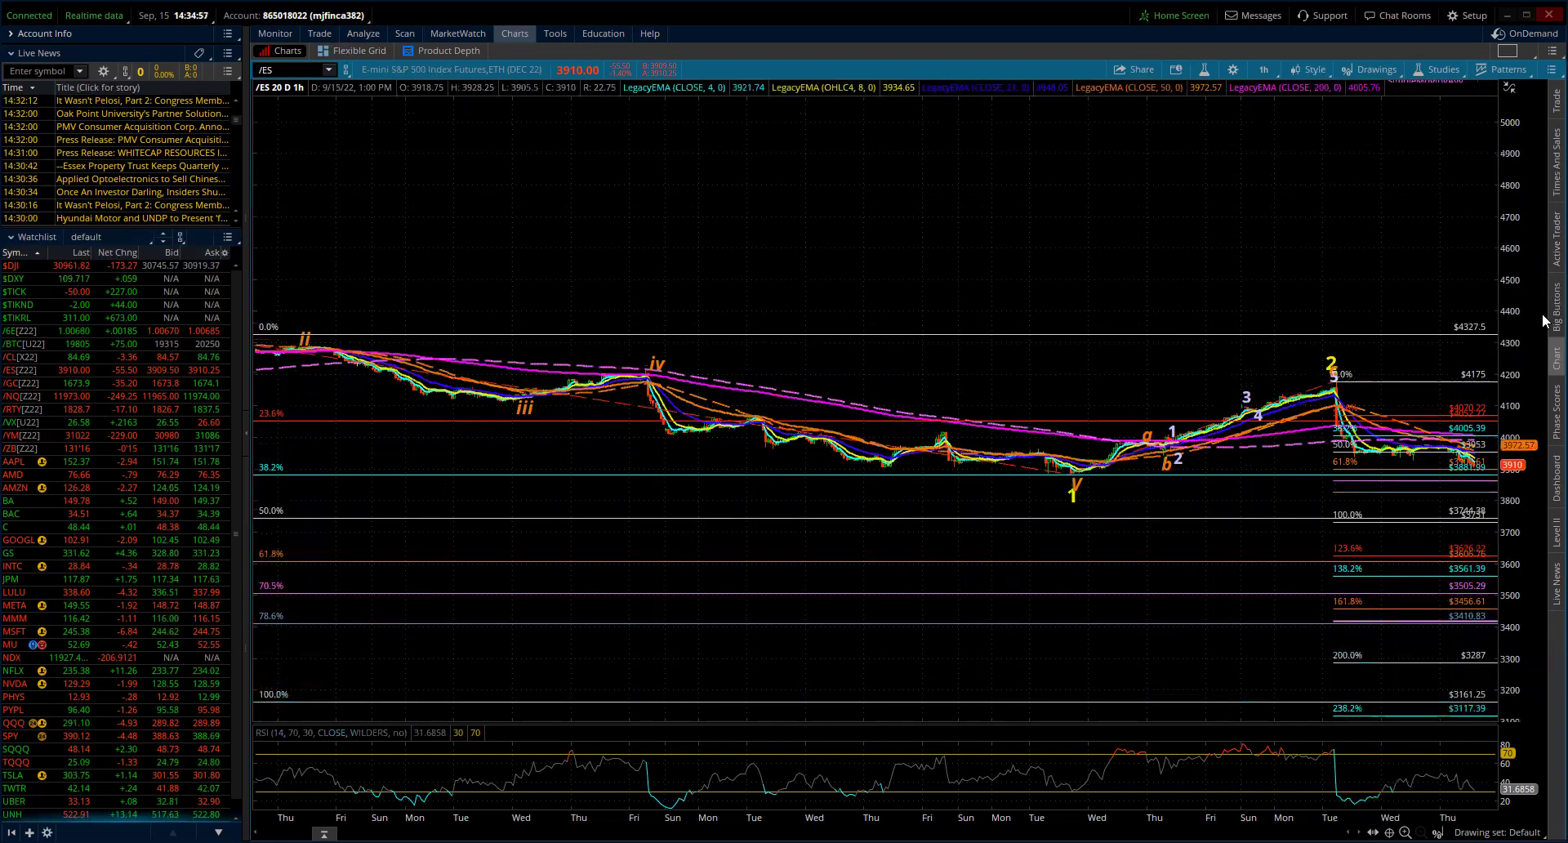
scroll(1523, 245, "up", 5)
scroll(1522, 208, "up", 2)
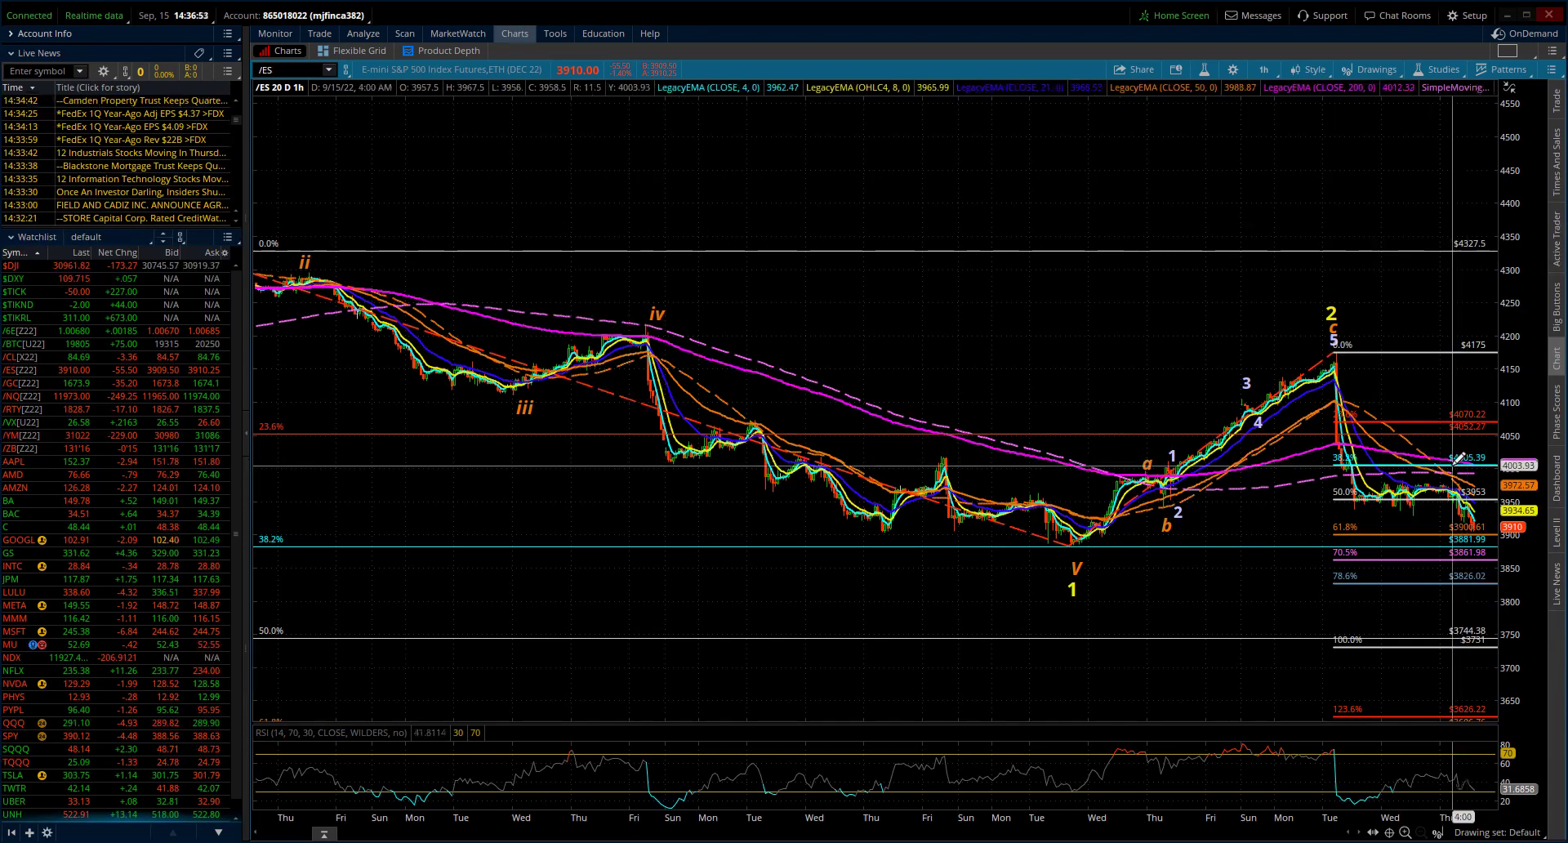
mouse_move(1458, 459)
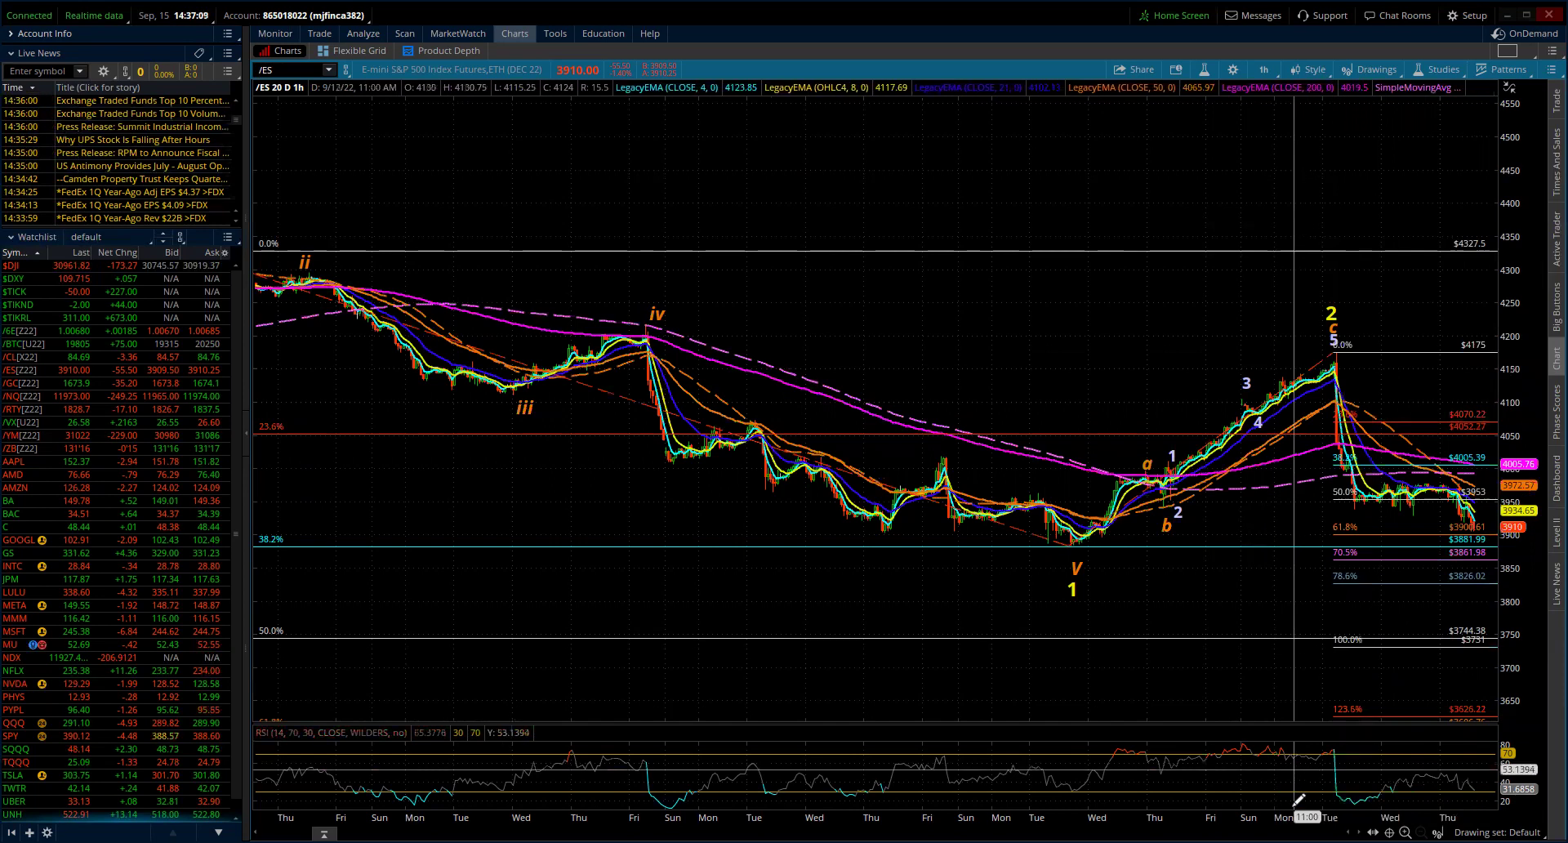
Switch the 20-day 1-hour chart from /ES to the E-mini Nasdaq 100 futures (/NQ) and examine its recent wave labels.
scroll(1408, 353, "up", 3)
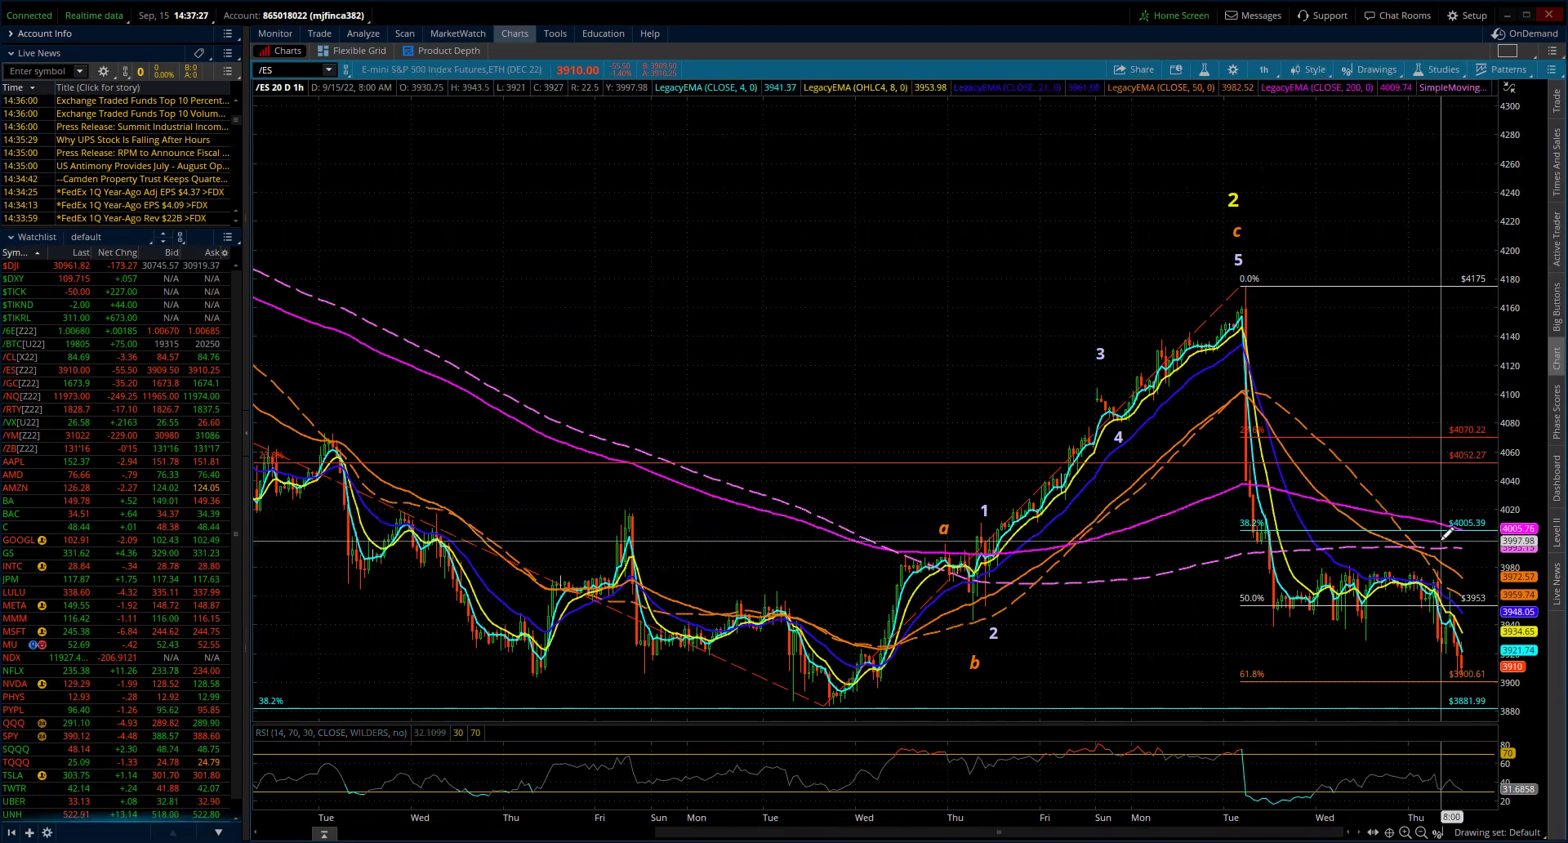
mouse_move(1444, 527)
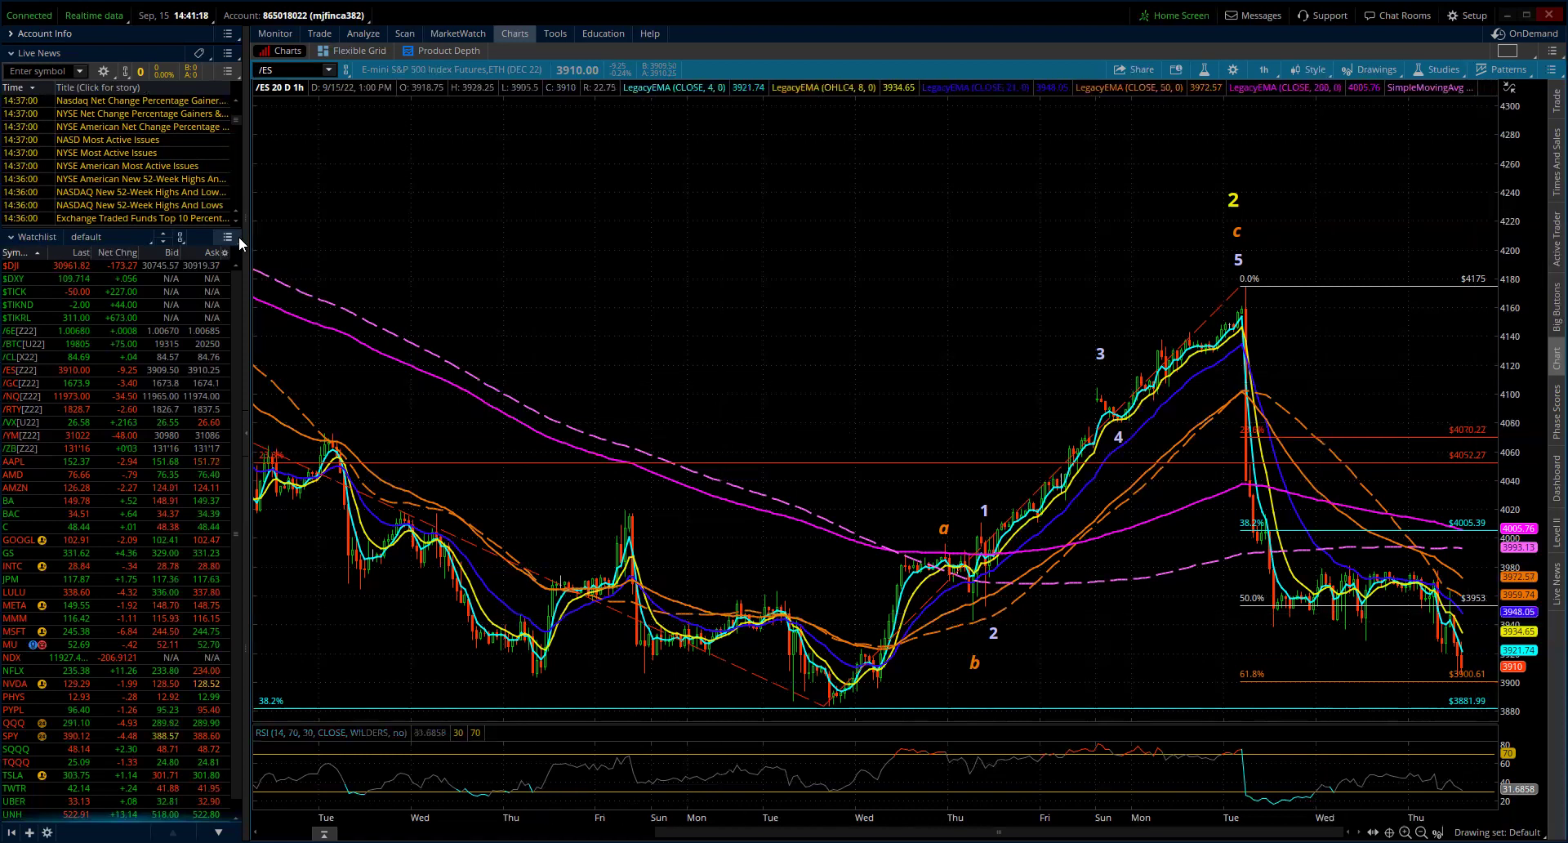
left_click(284, 72)
type("/")
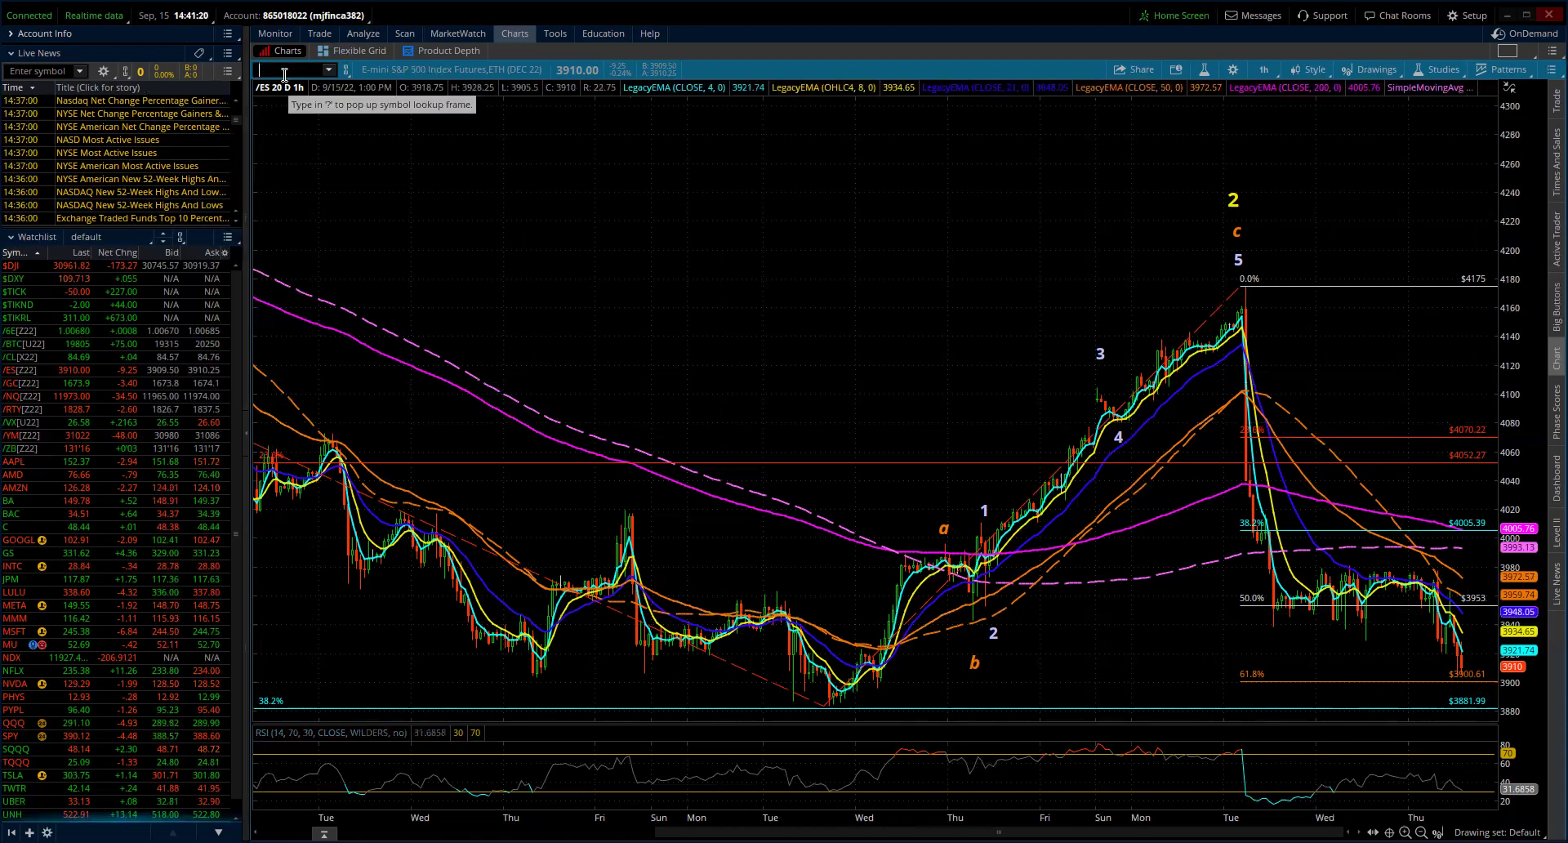
type("NQ")
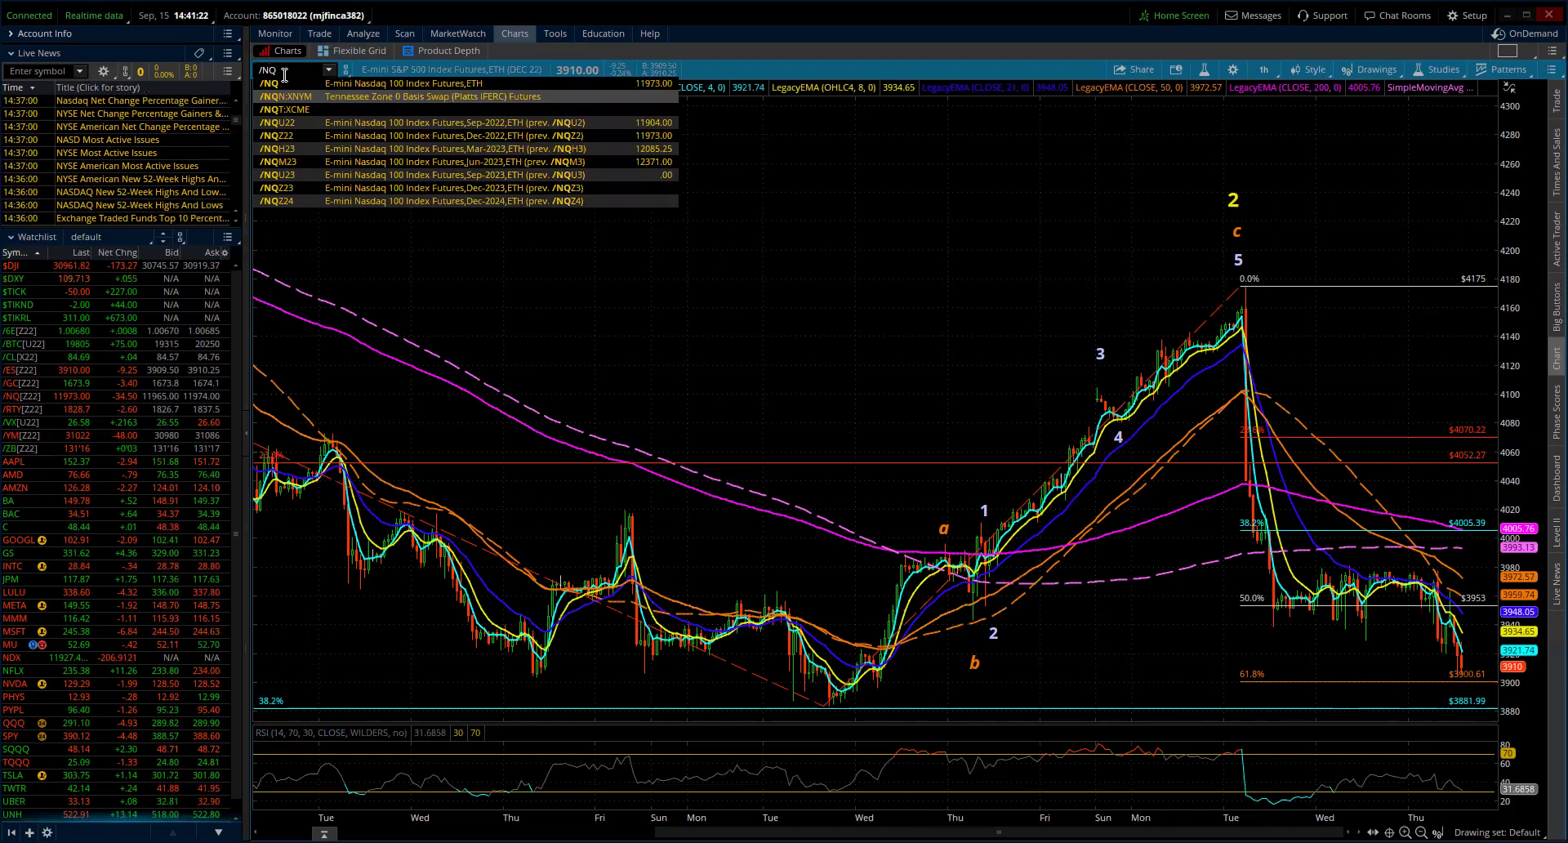
key("Return")
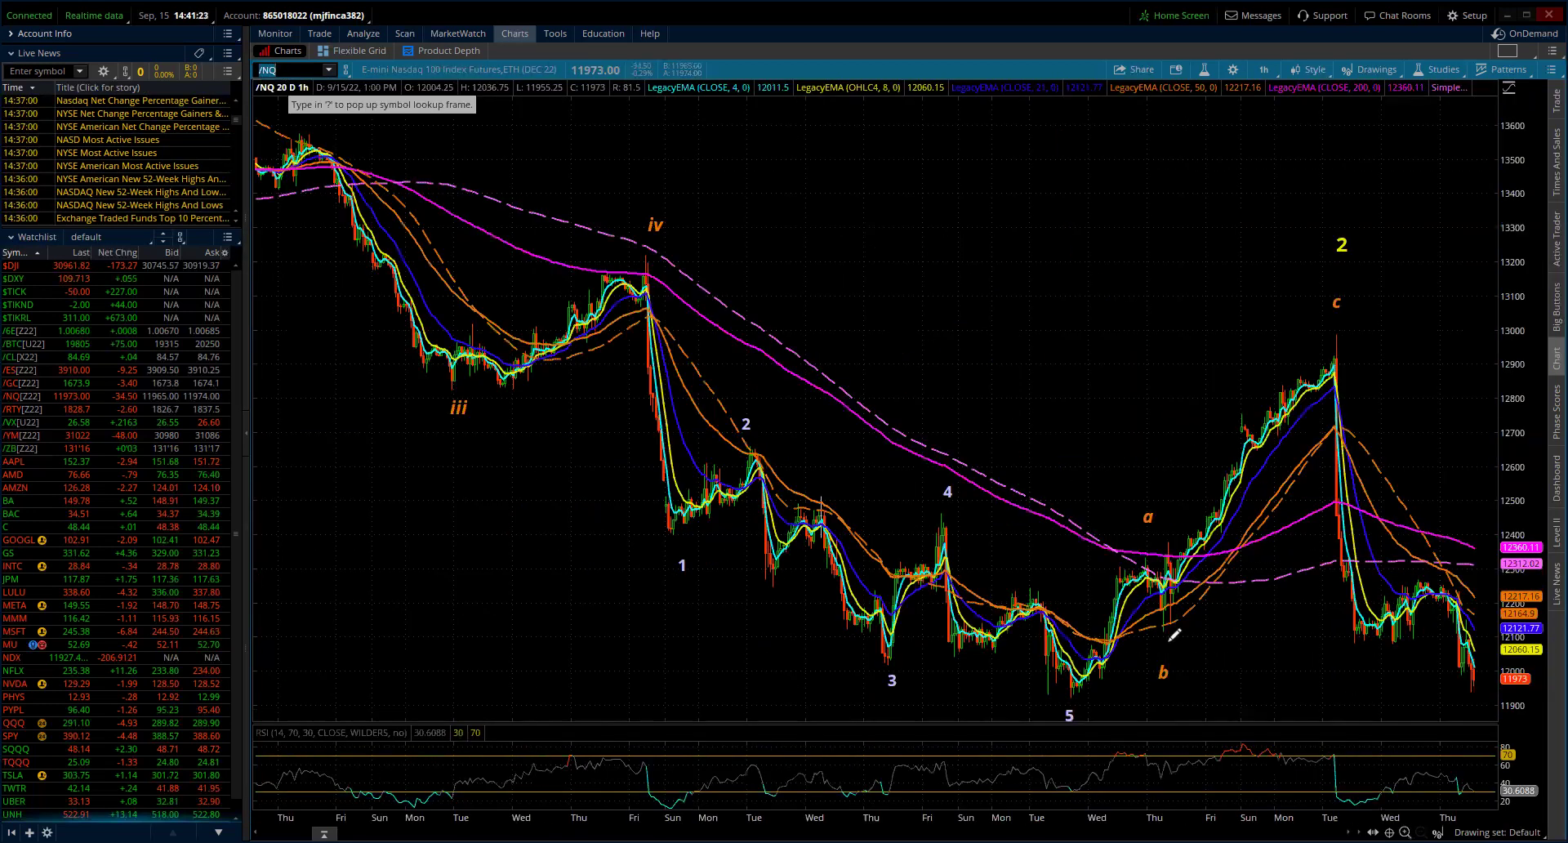
scroll(1170, 742, "up", 3)
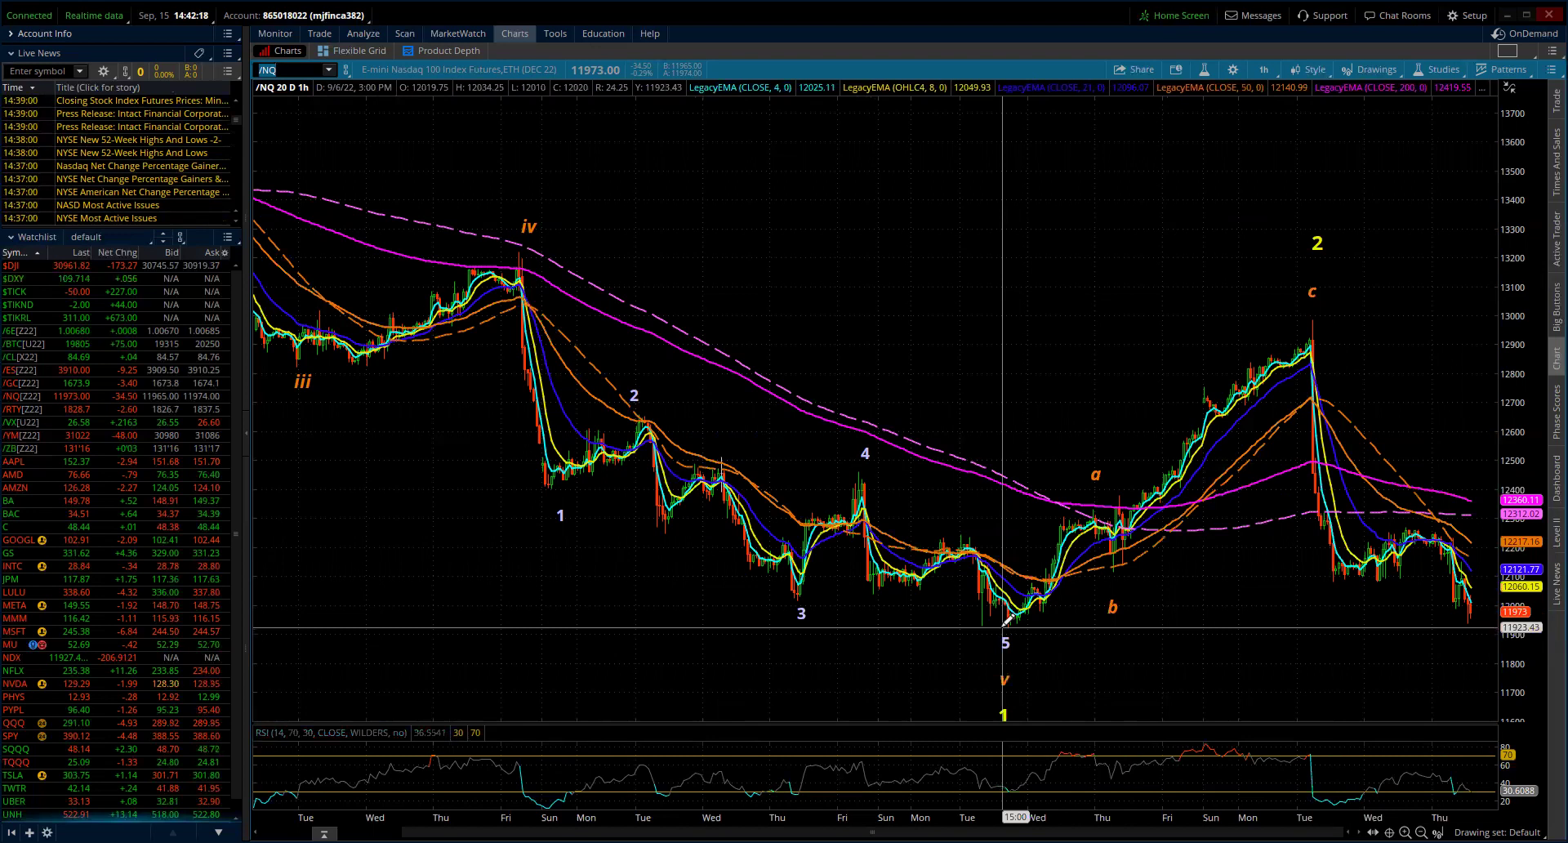
On the 1-year daily /NQ chart, draw a Fibonacci extension from the wave 5 high through the green wave A low to the wave B high at 13740.75.
left_click(1263, 70)
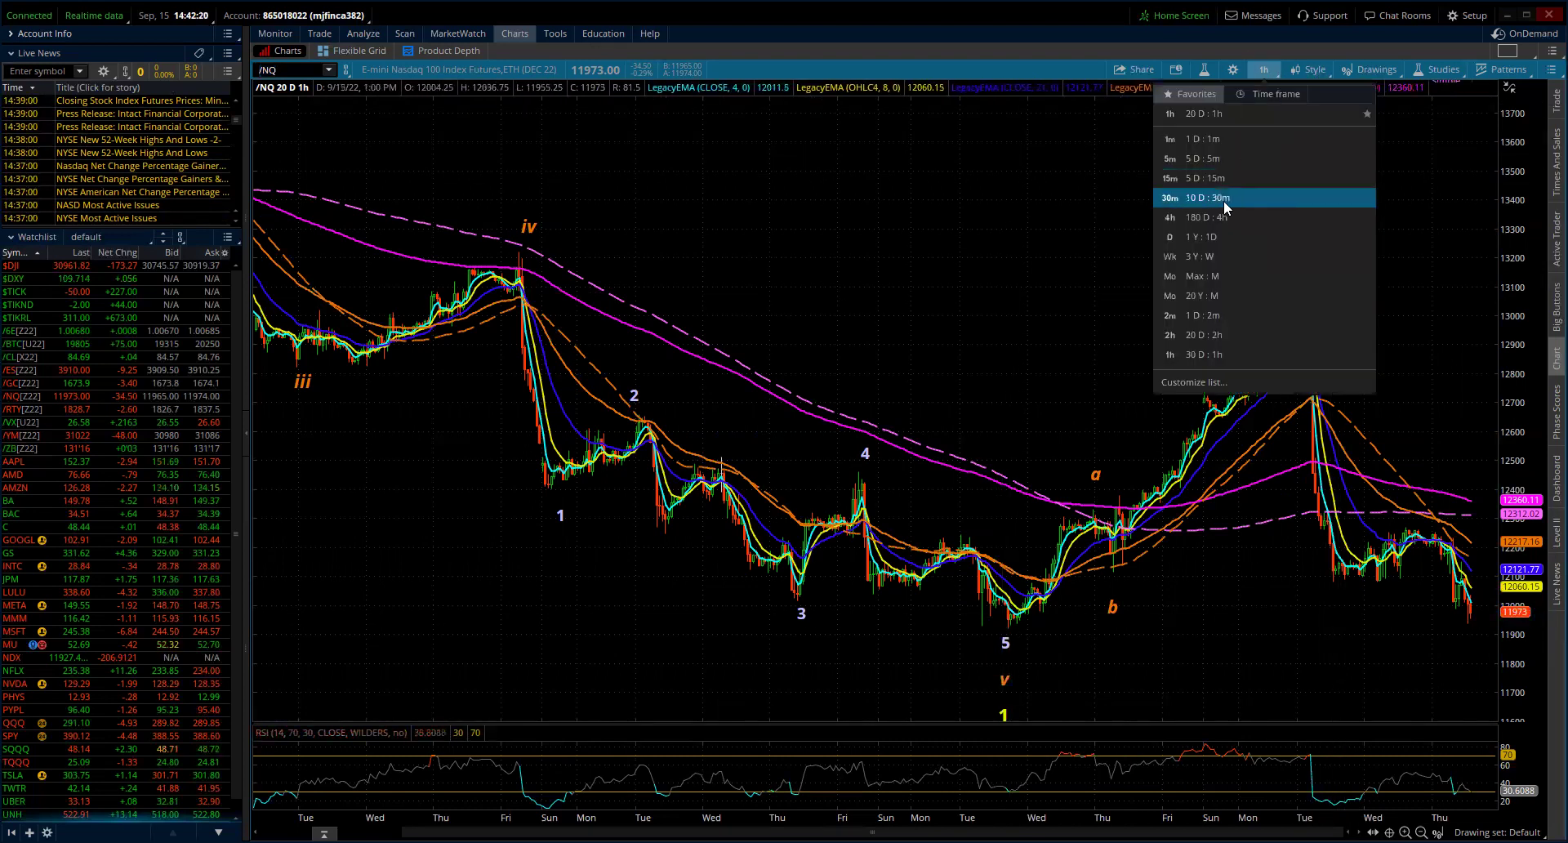
left_click(1218, 237)
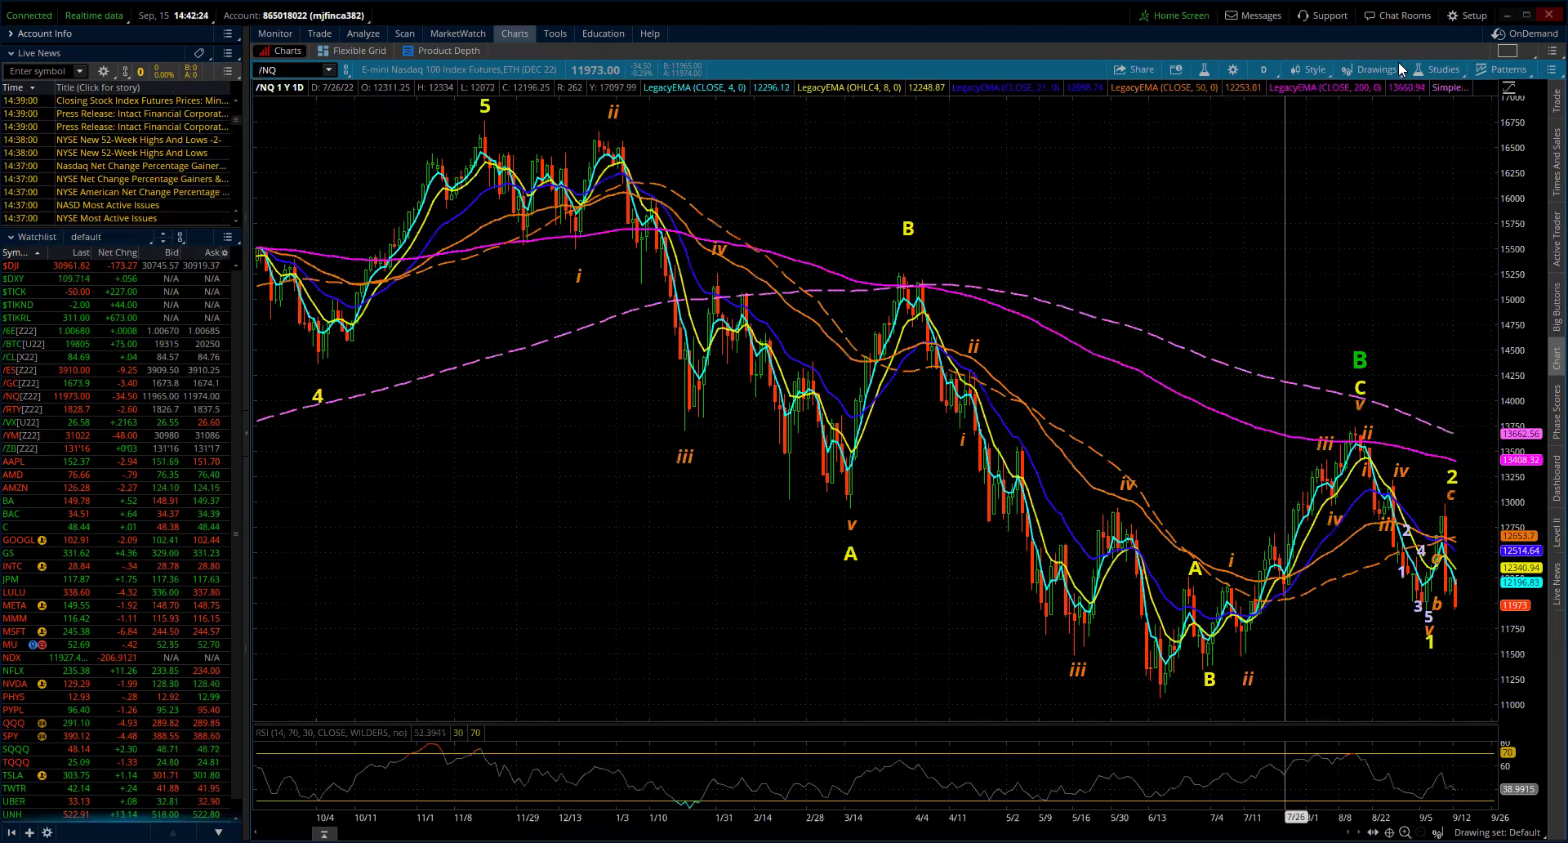
left_click(485, 120)
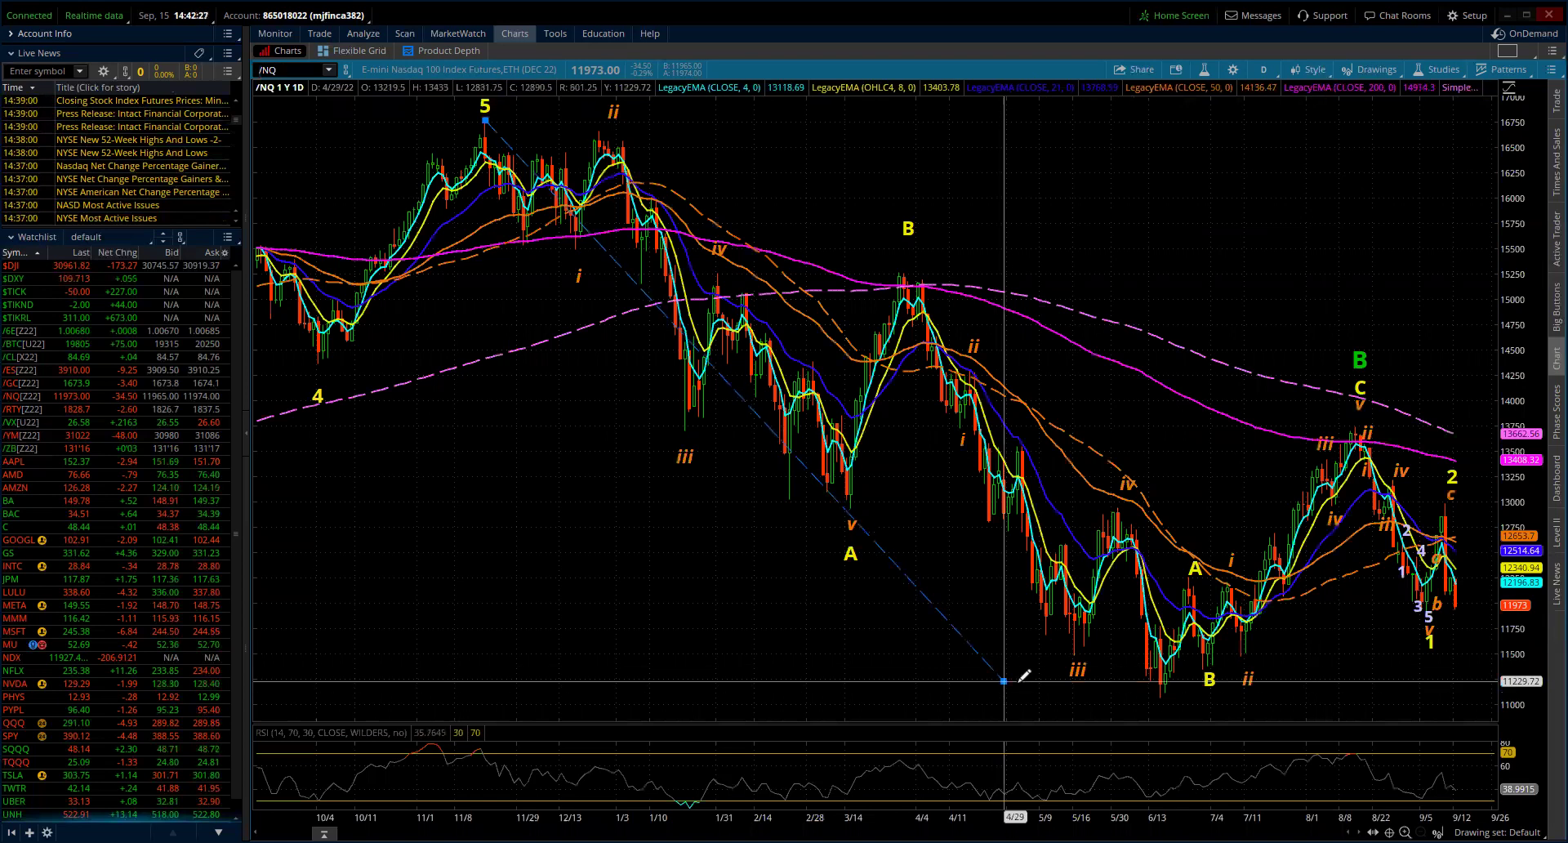
left_click(1161, 697)
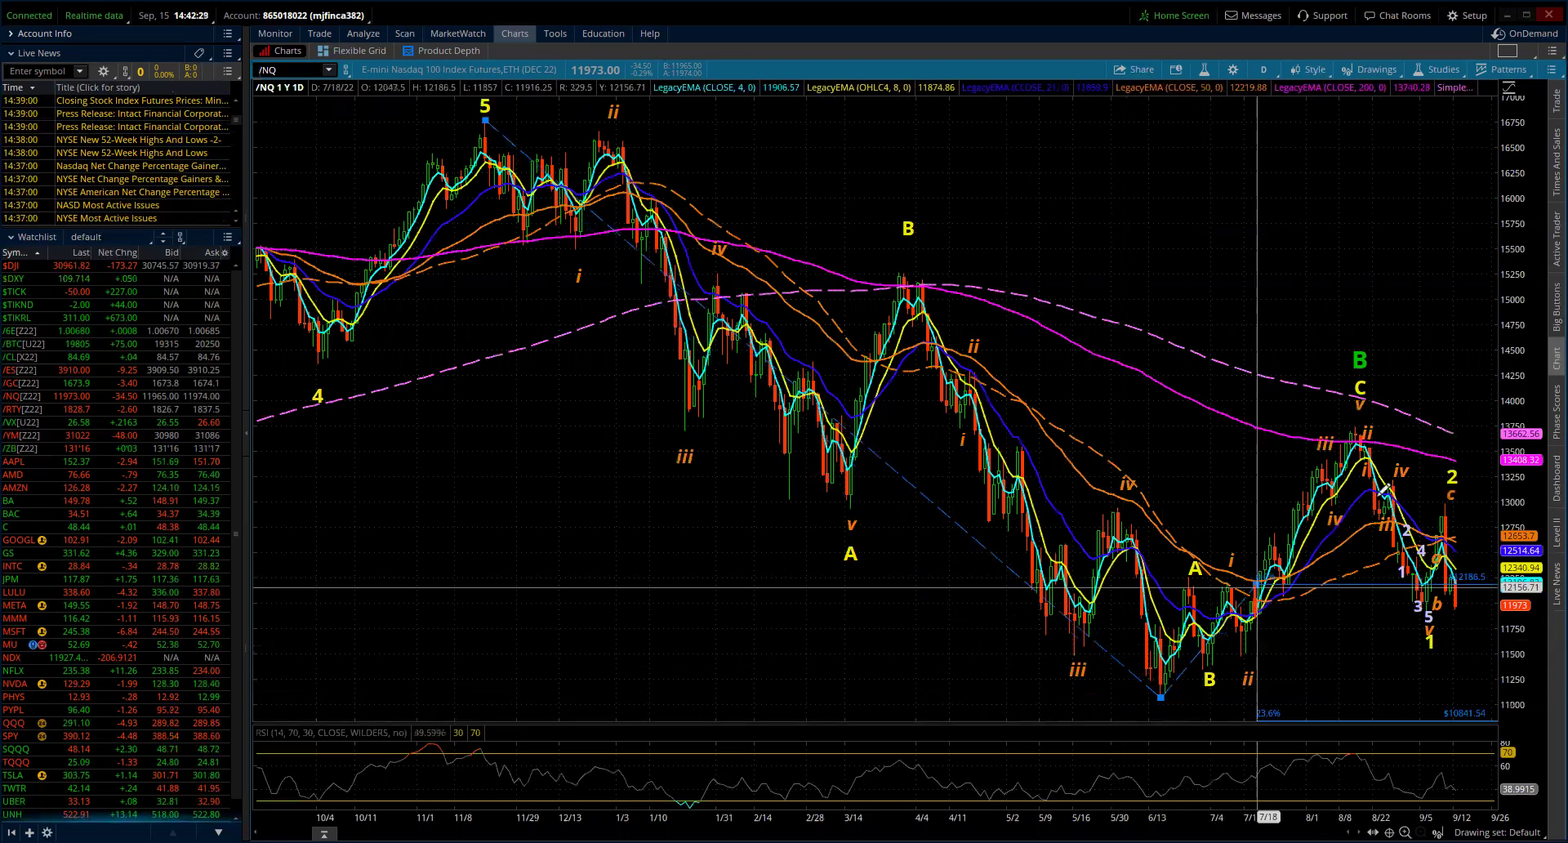
left_click(1360, 418)
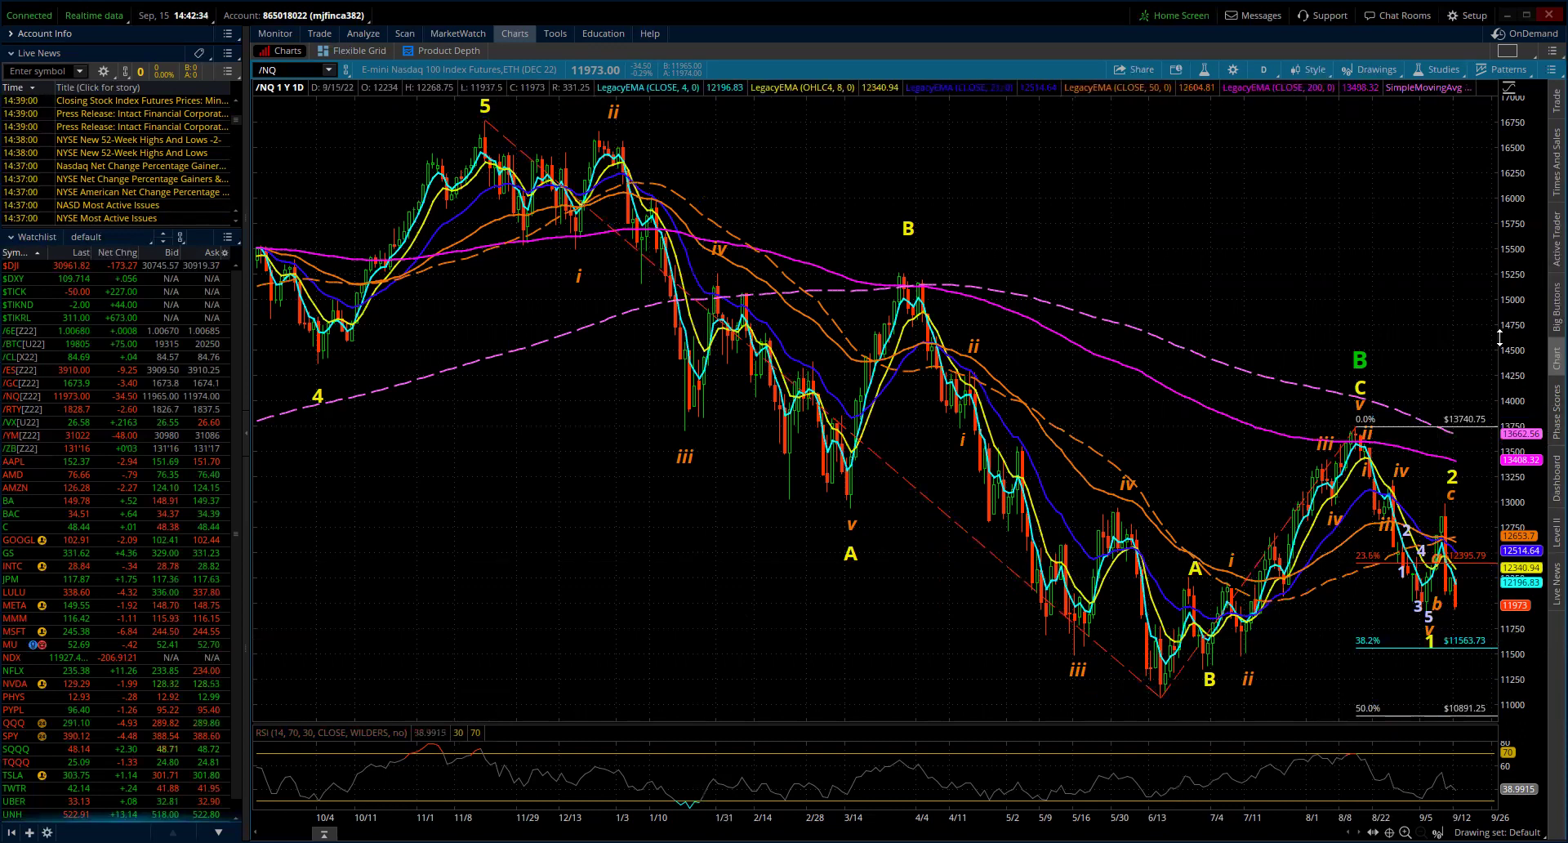
Widen the daily chart's price range to examine the extension levels down to 170.5%, and view them on the 3-year weekly chart.
left_click_drag(1514, 310, 1525, 596)
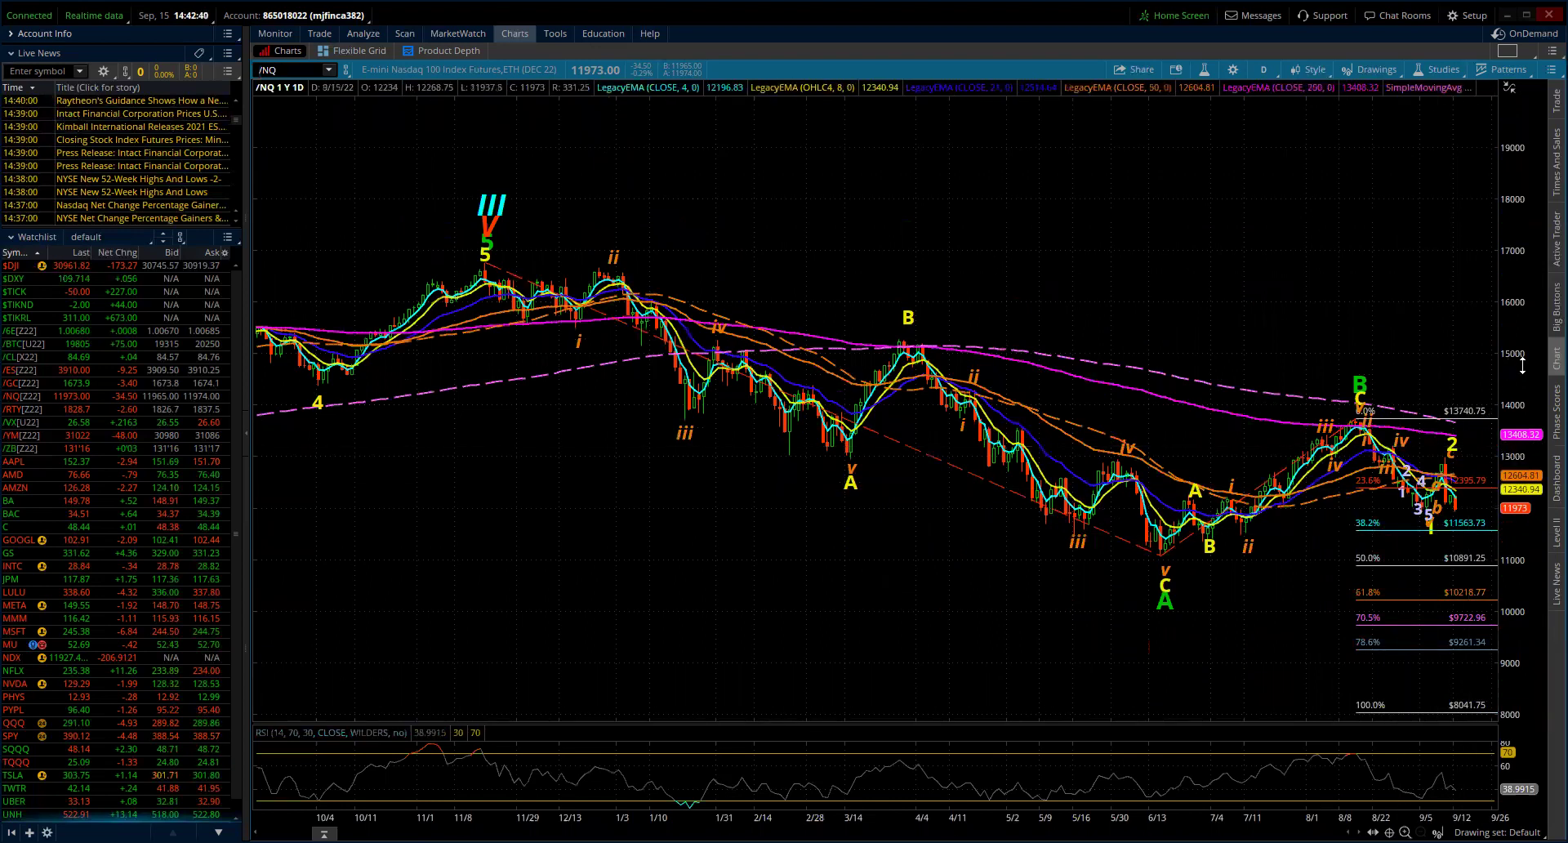
left_click_drag(1522, 366, 1527, 618)
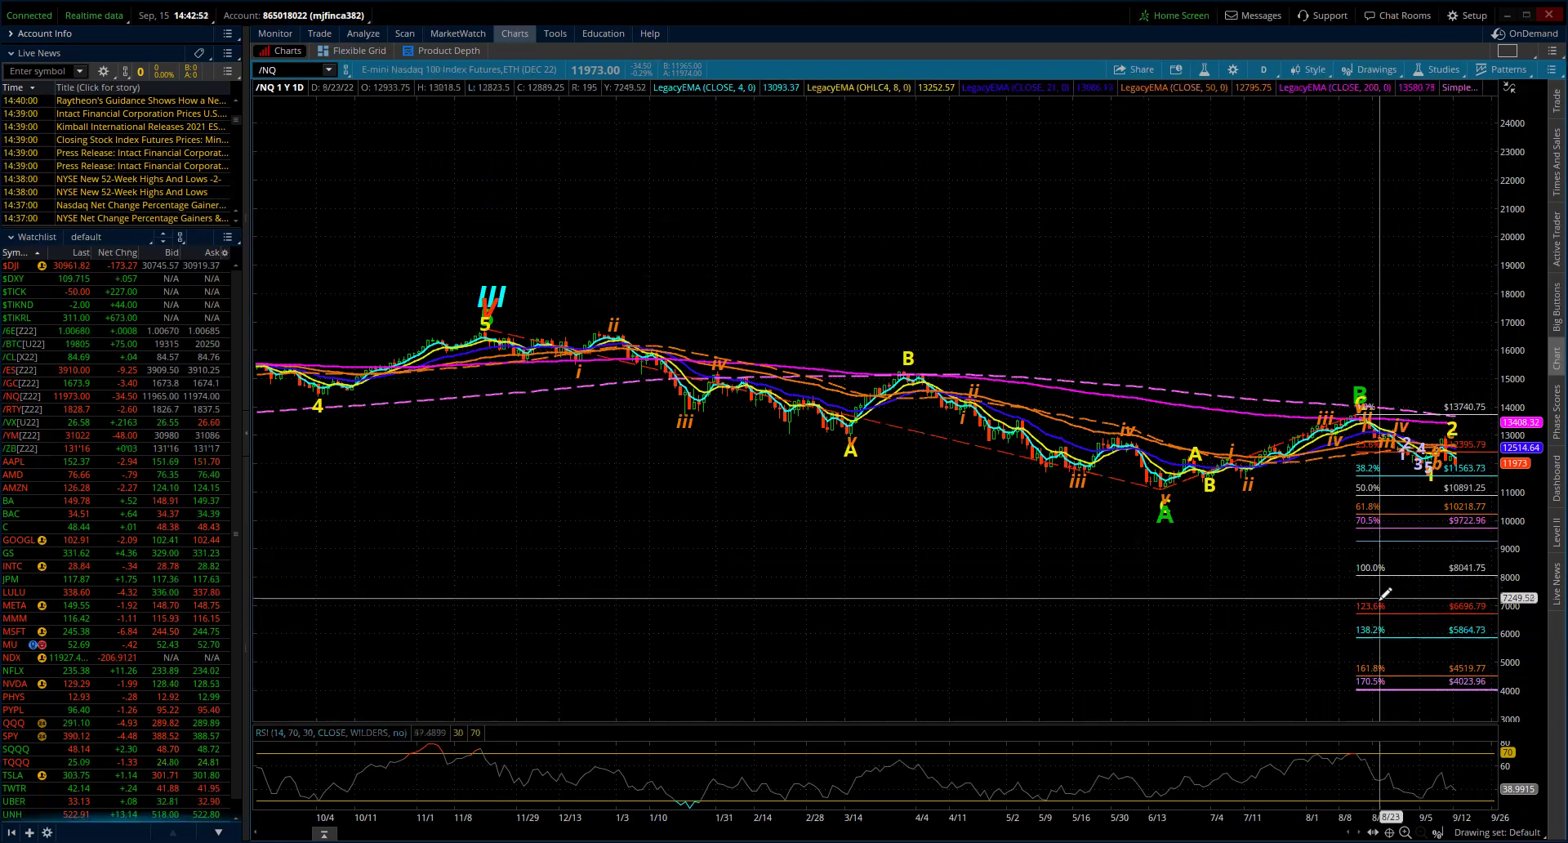
mouse_move(1380, 569)
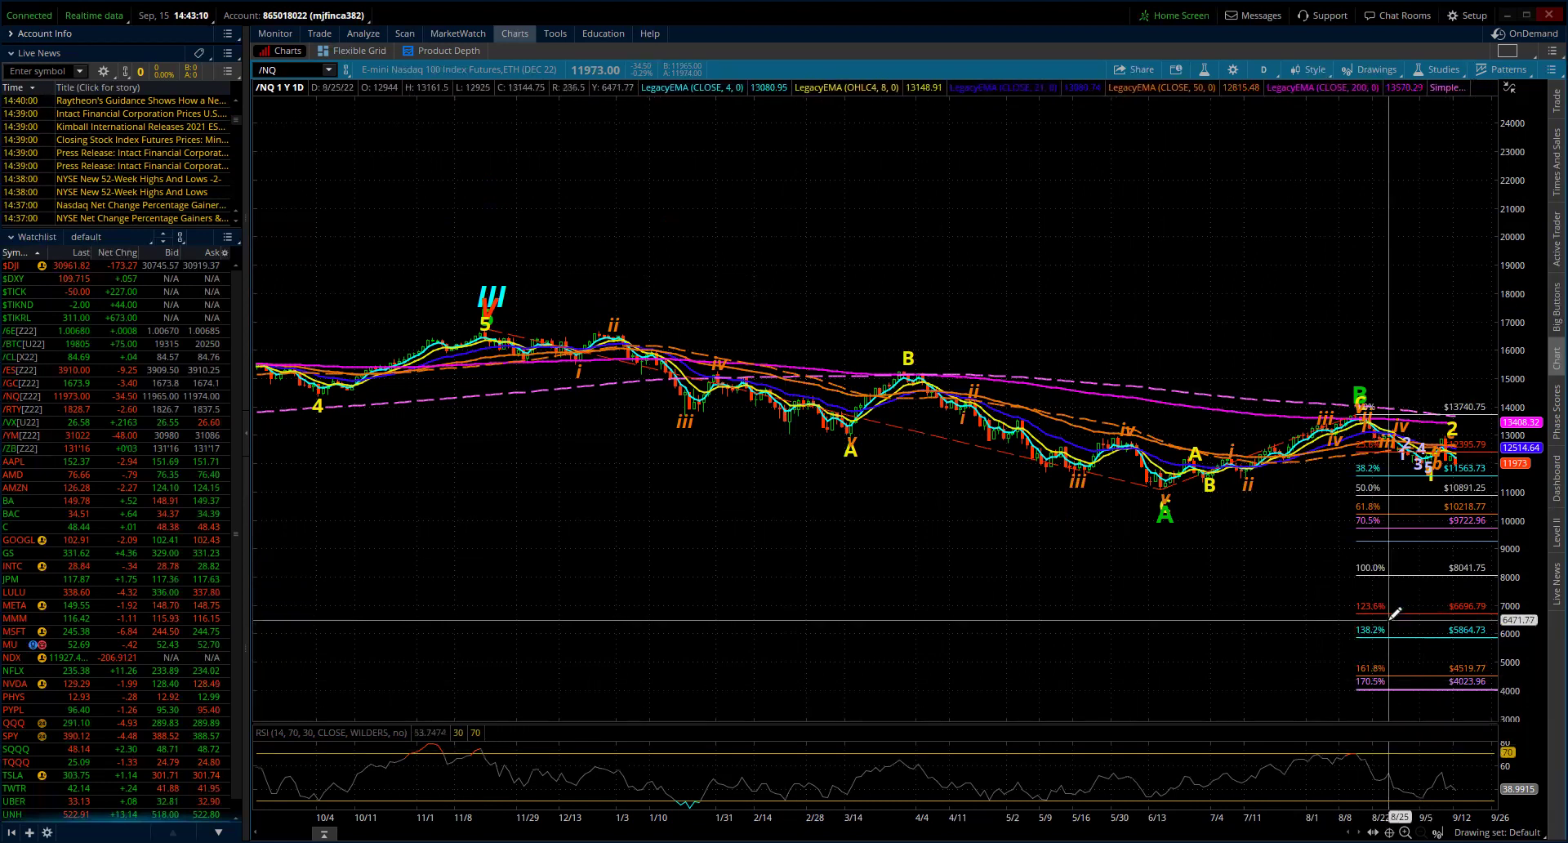
left_click(1269, 72)
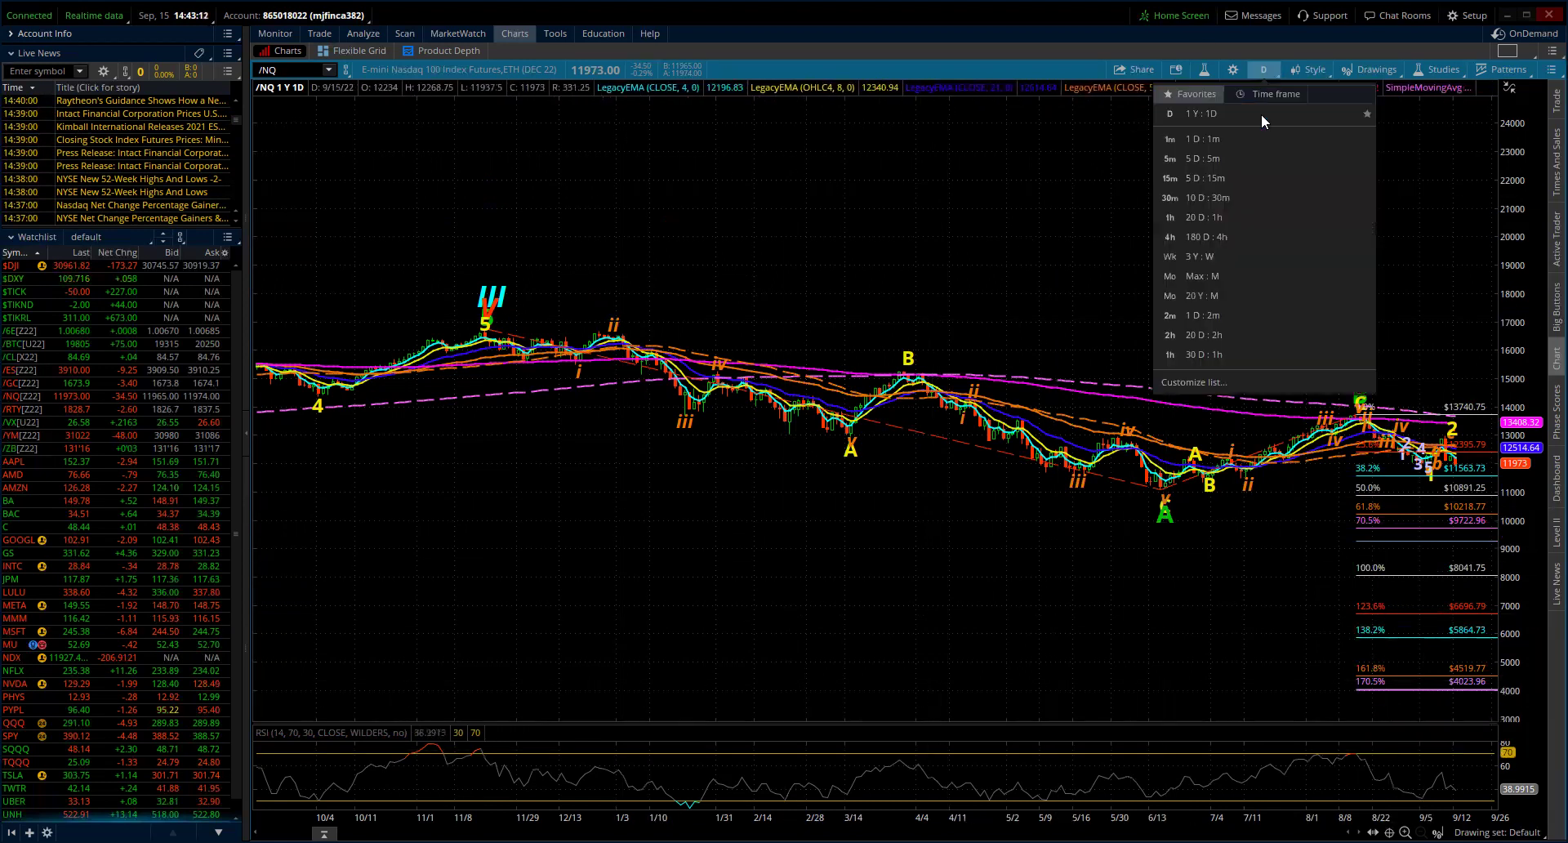
left_click(1208, 254)
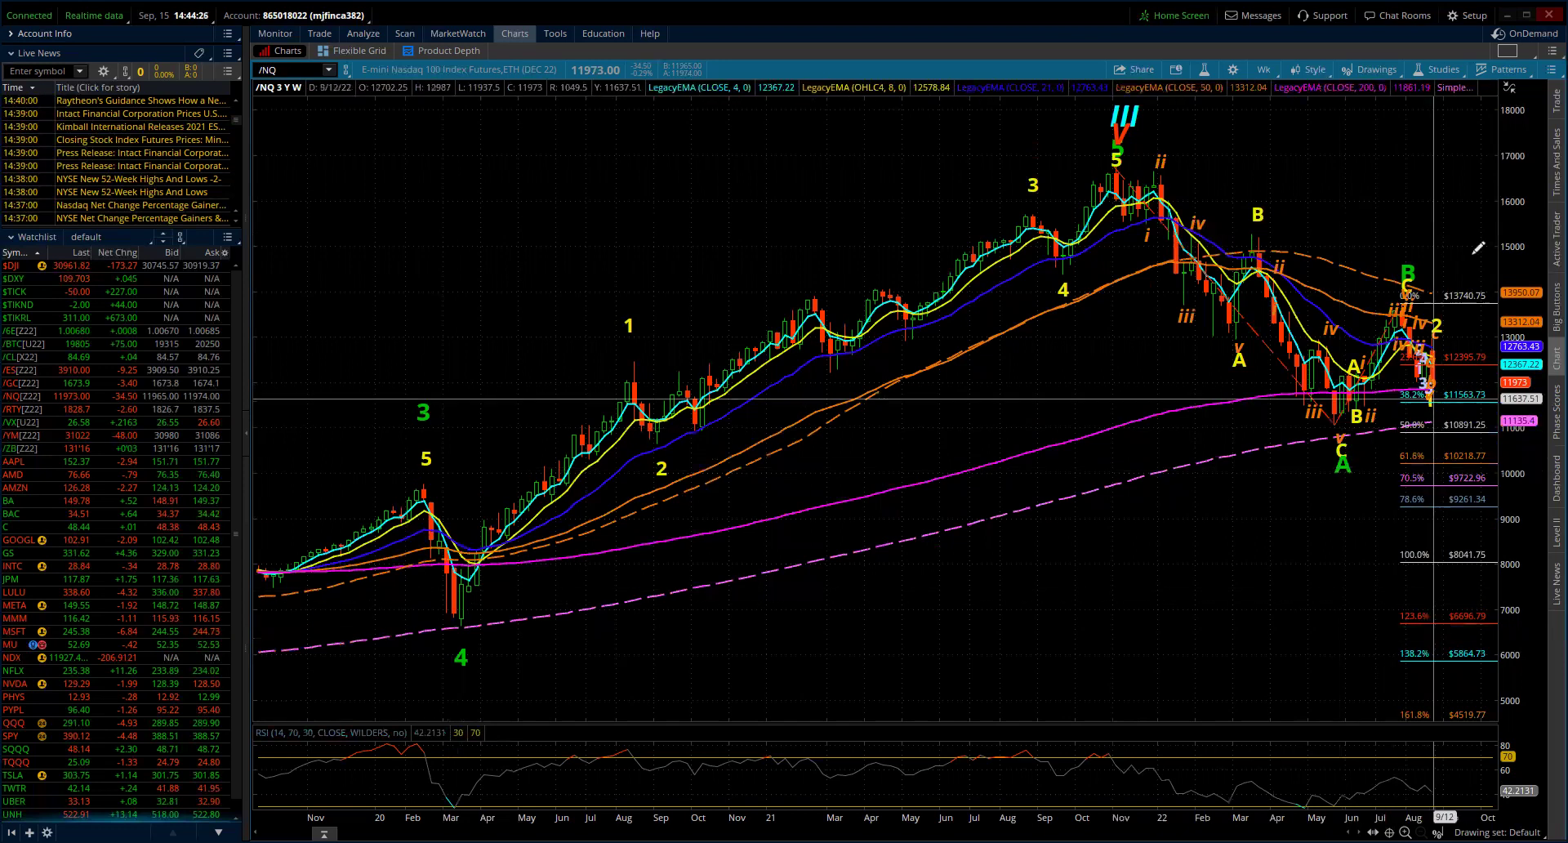
left_click(1263, 69)
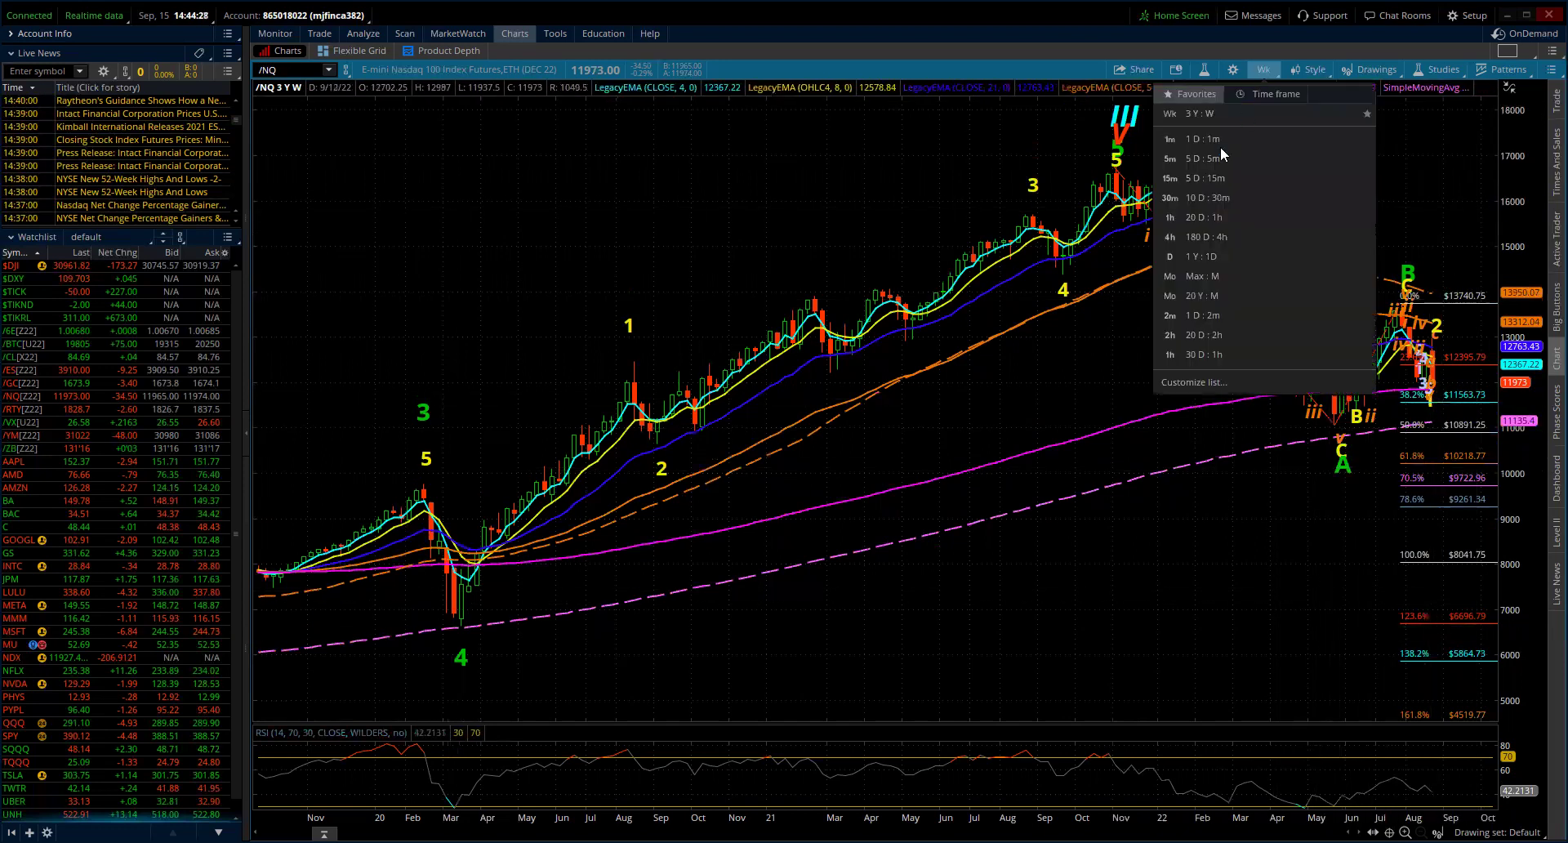
left_click(1196, 236)
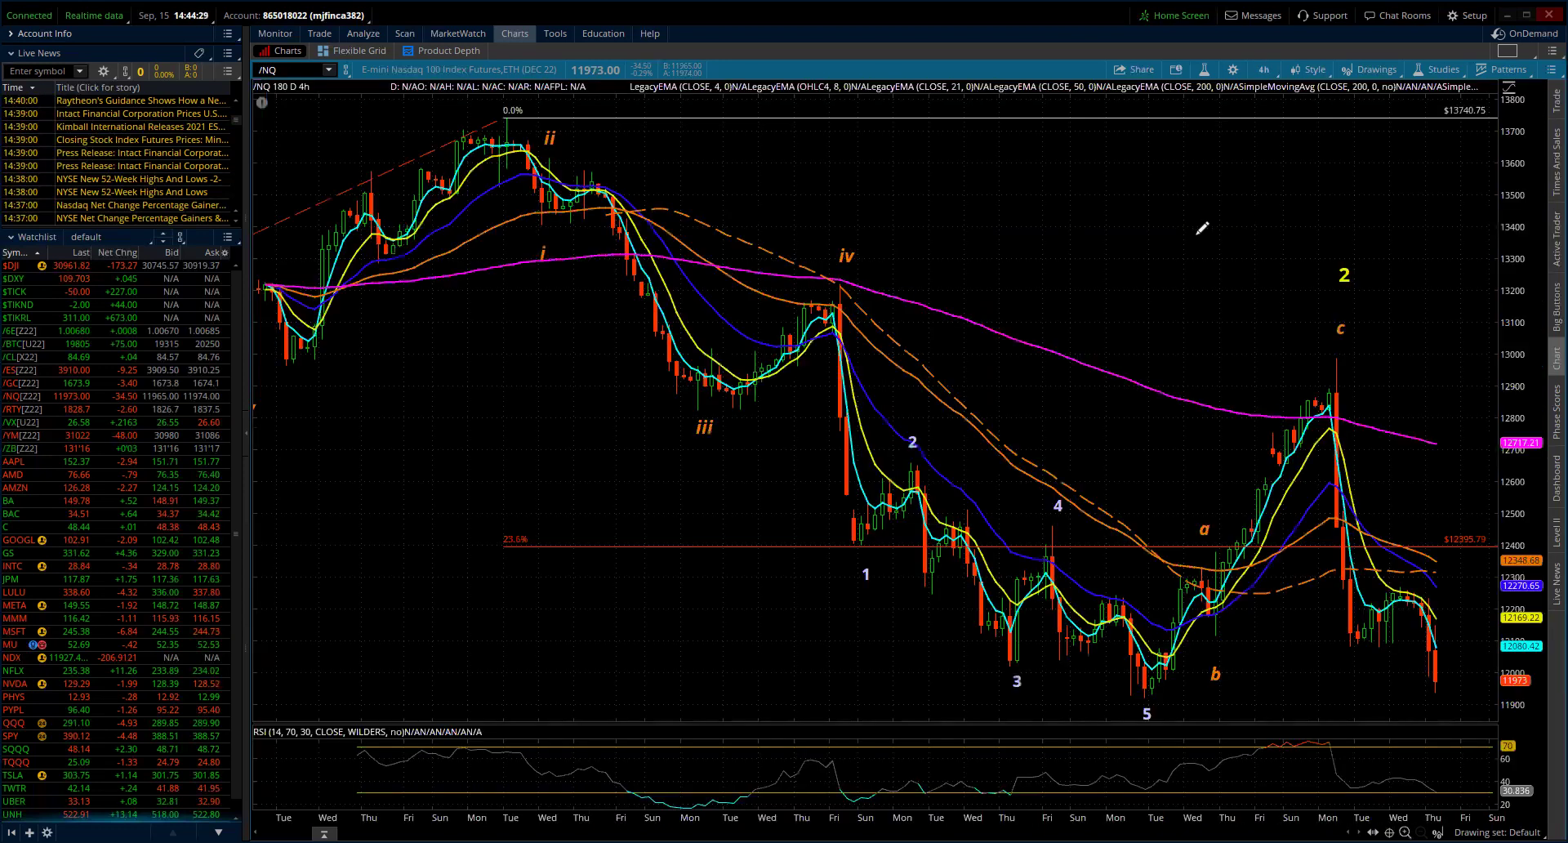
left_click(1266, 69)
left_click(1215, 218)
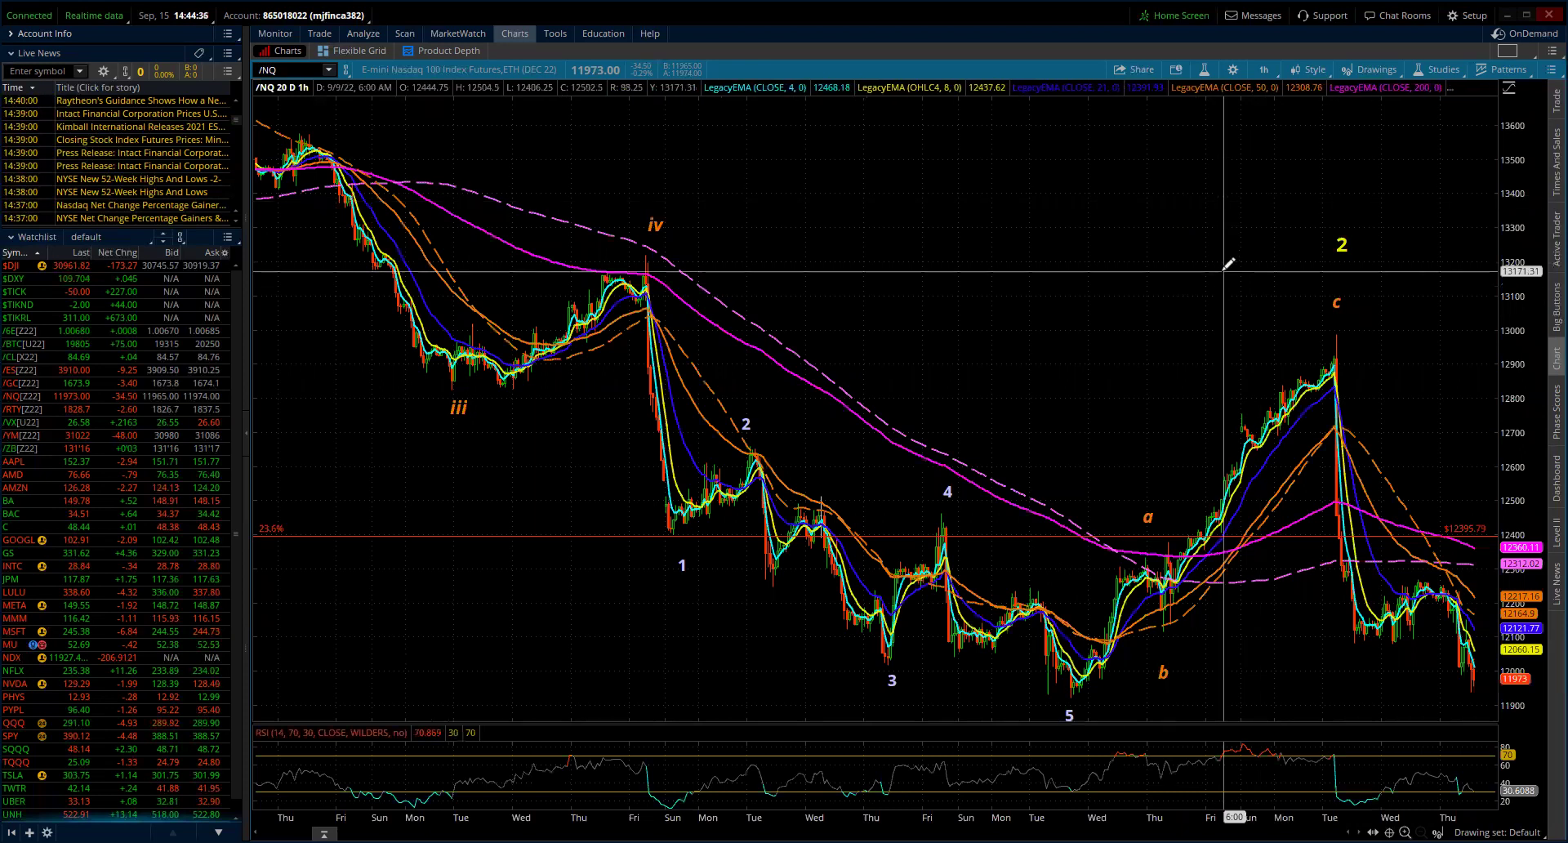
On the 180-day 4-hour chart, draw a second Fibonacci extension from the wave B high at 13740.75 through the wave 1 low at 11921.5 to the wave 2 high.
left_click(1263, 72)
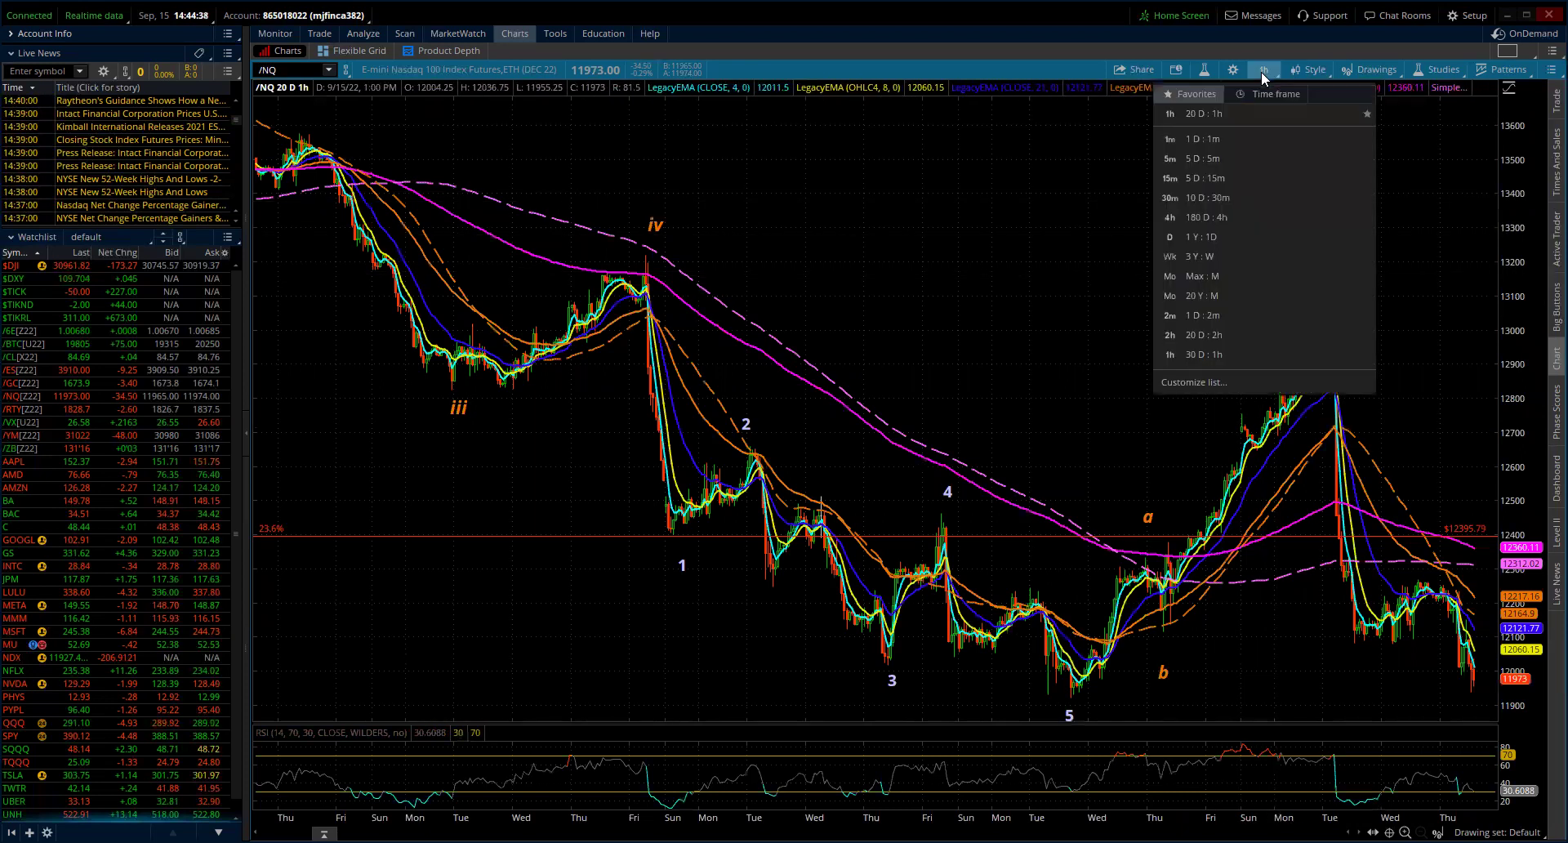
left_click(1206, 218)
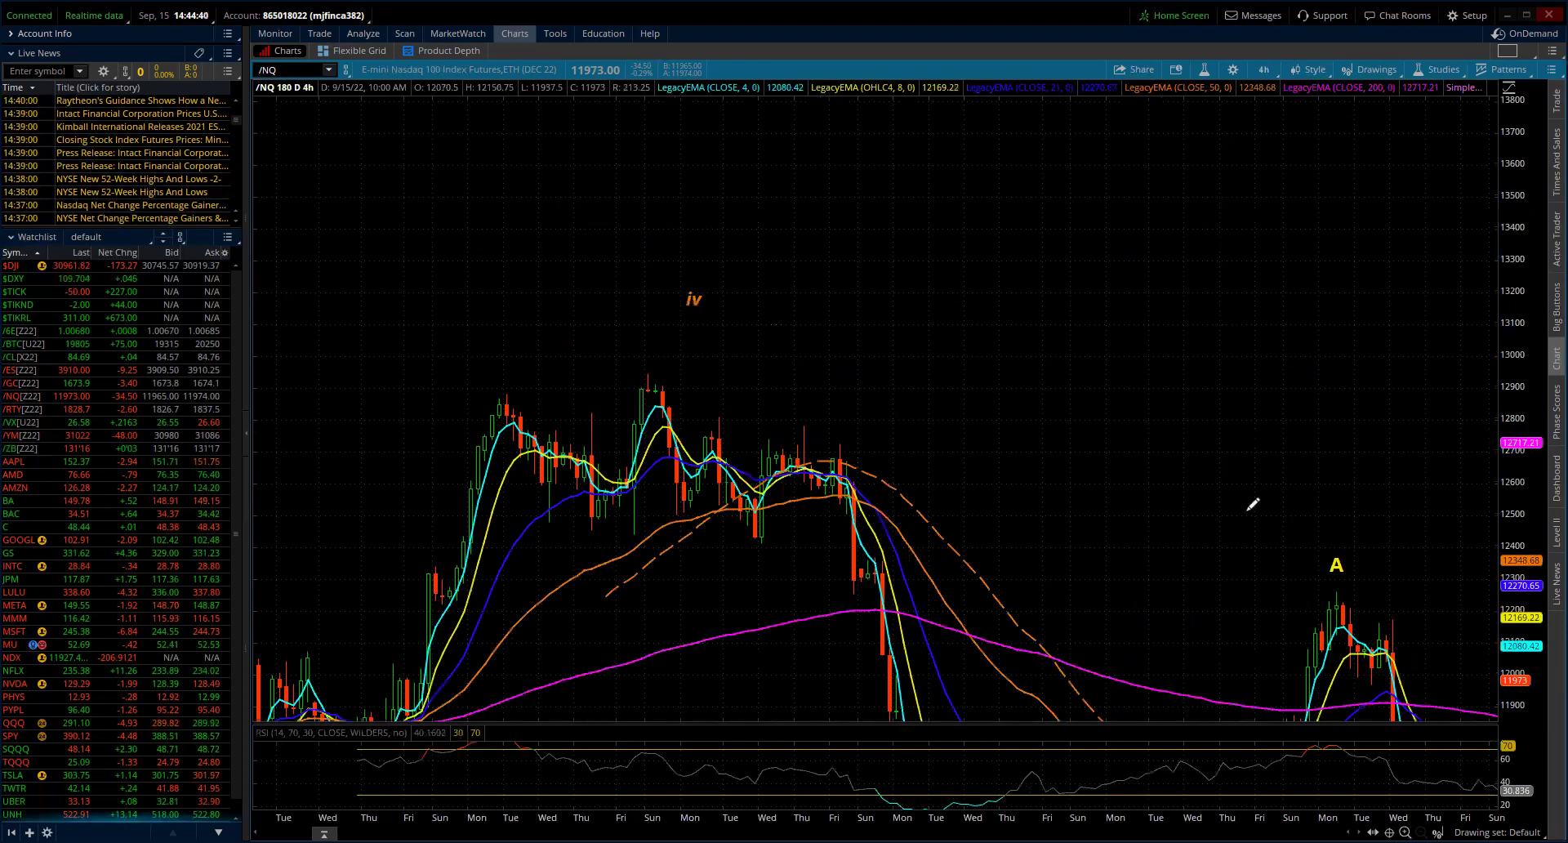
left_click_drag(834, 813, 1065, 755)
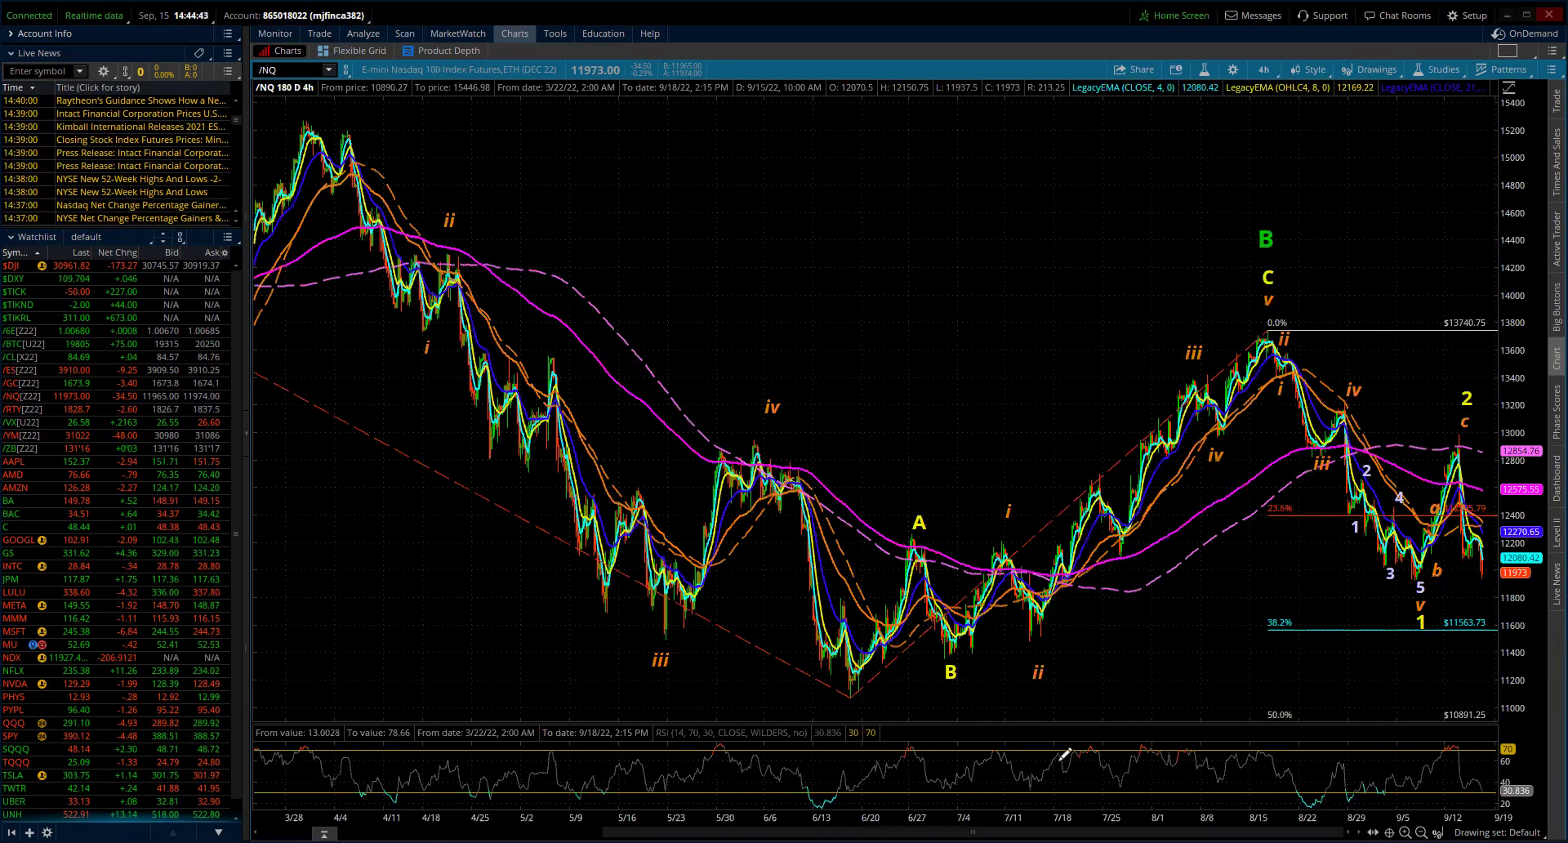
left_click(1271, 327)
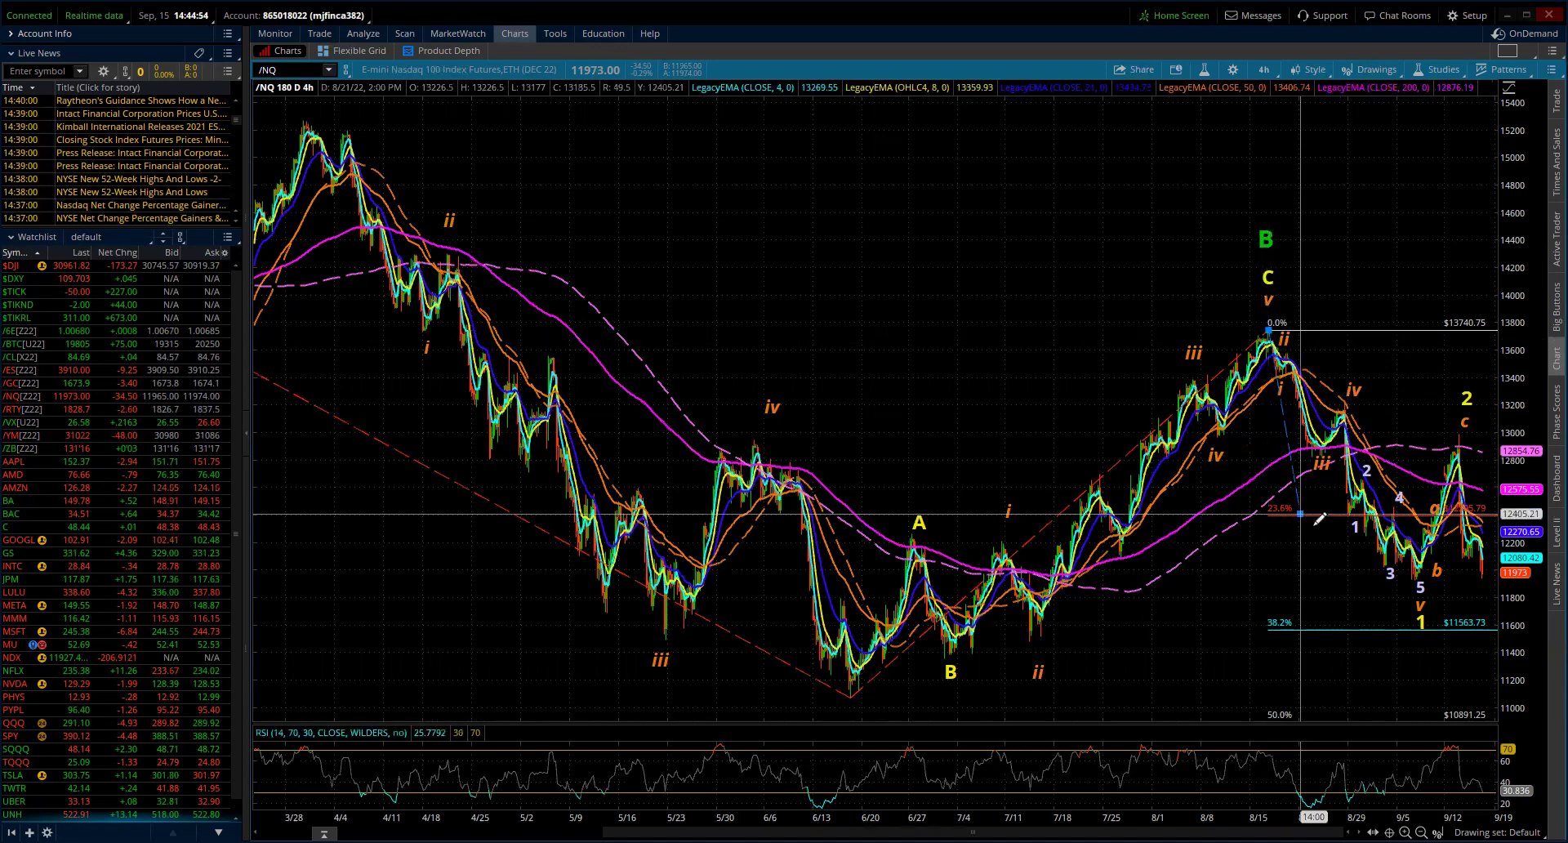
left_click(1419, 578)
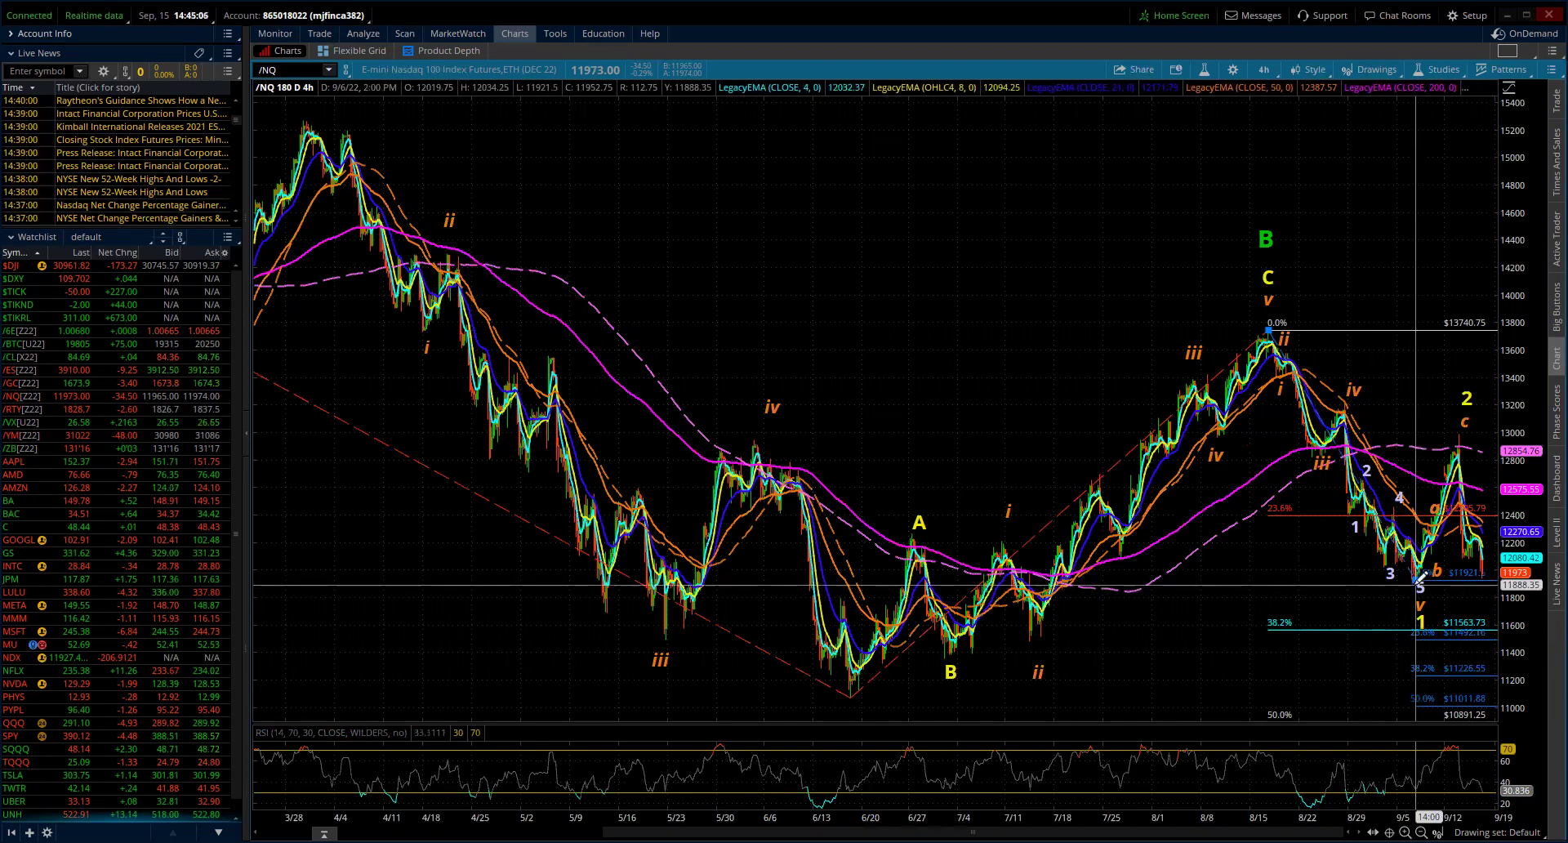
left_click(1464, 426)
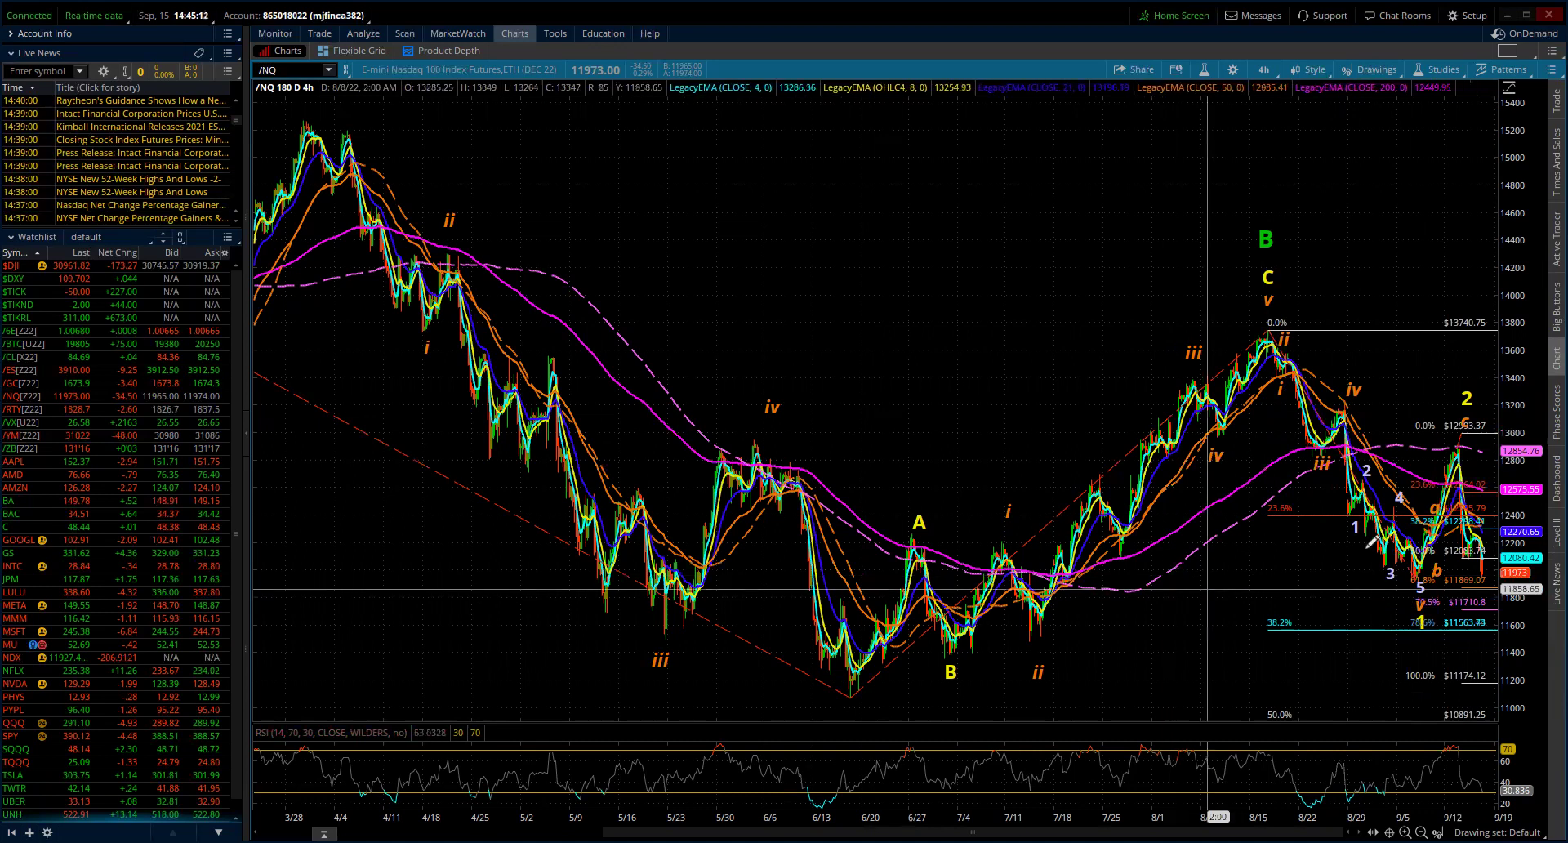
Set the end point value of the second Fibonacci extension to 12987.
right_click(1482, 449)
left_click(1449, 448)
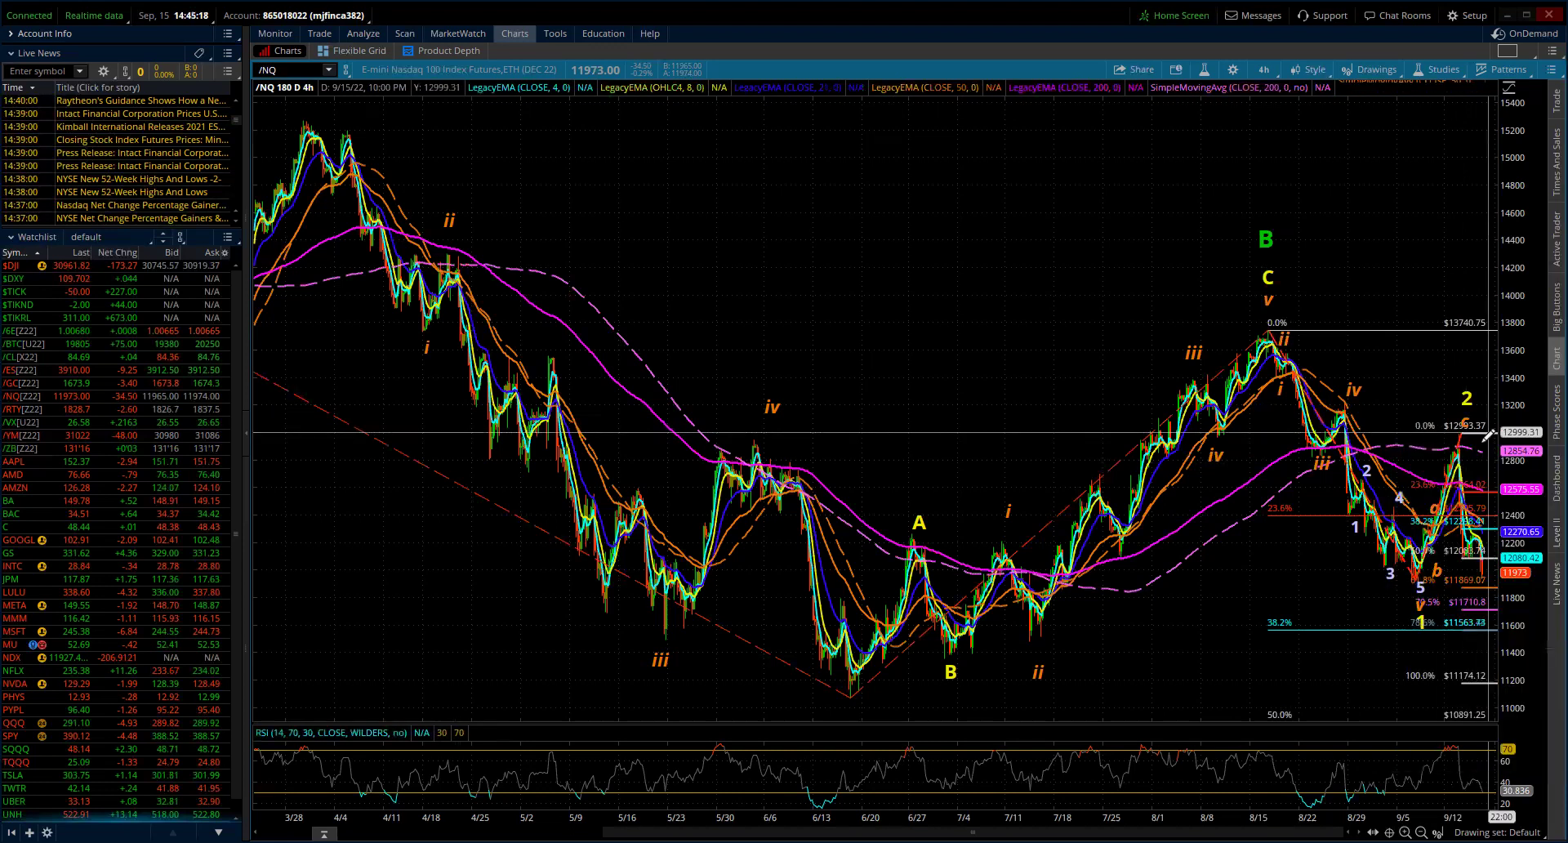
left_click(645, 257)
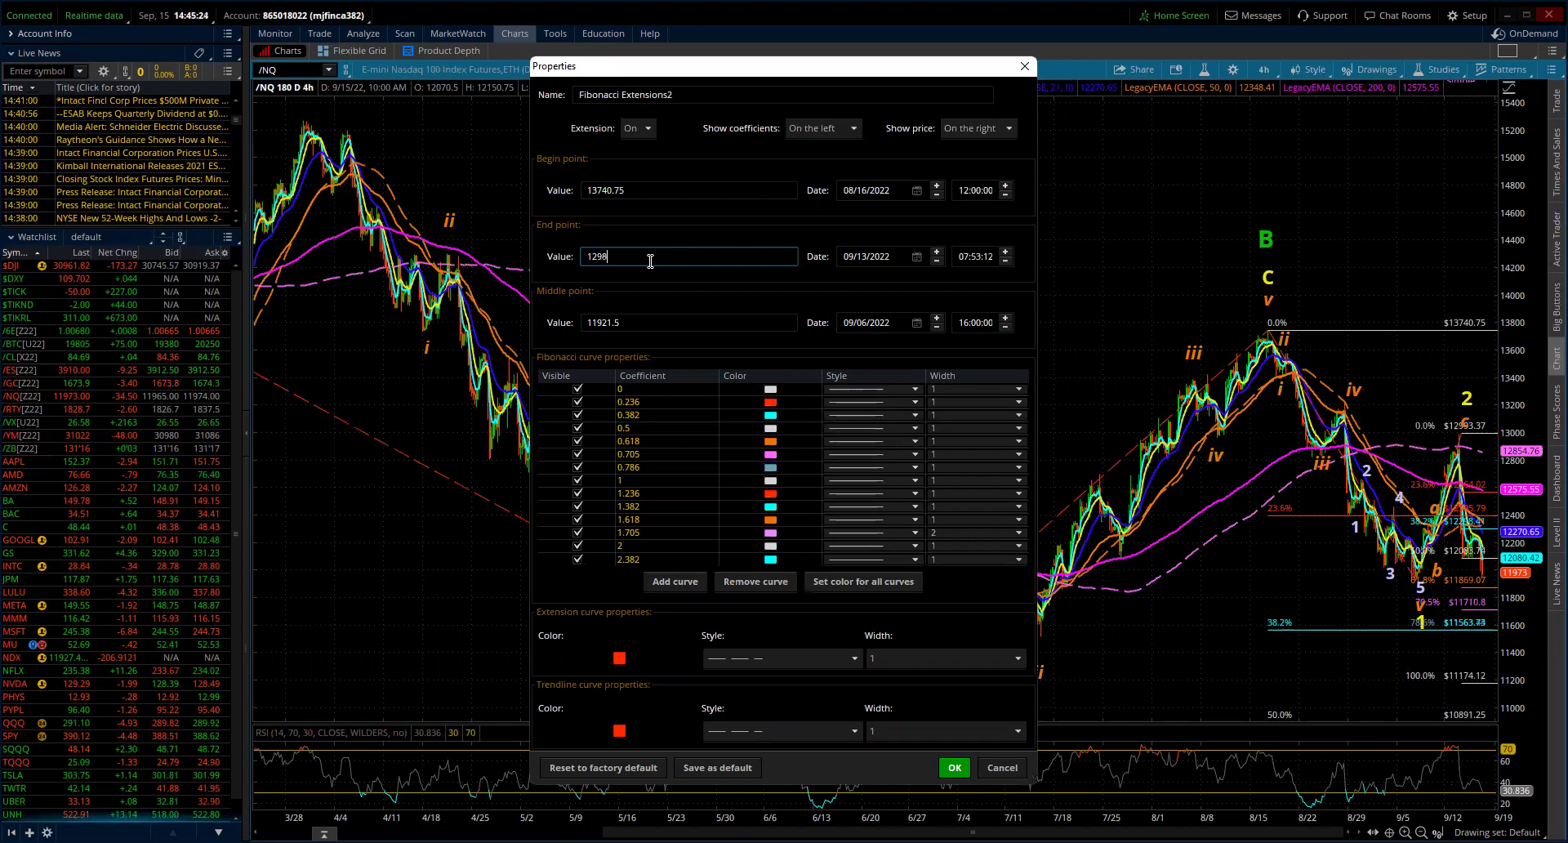
type("12987")
left_click(953, 768)
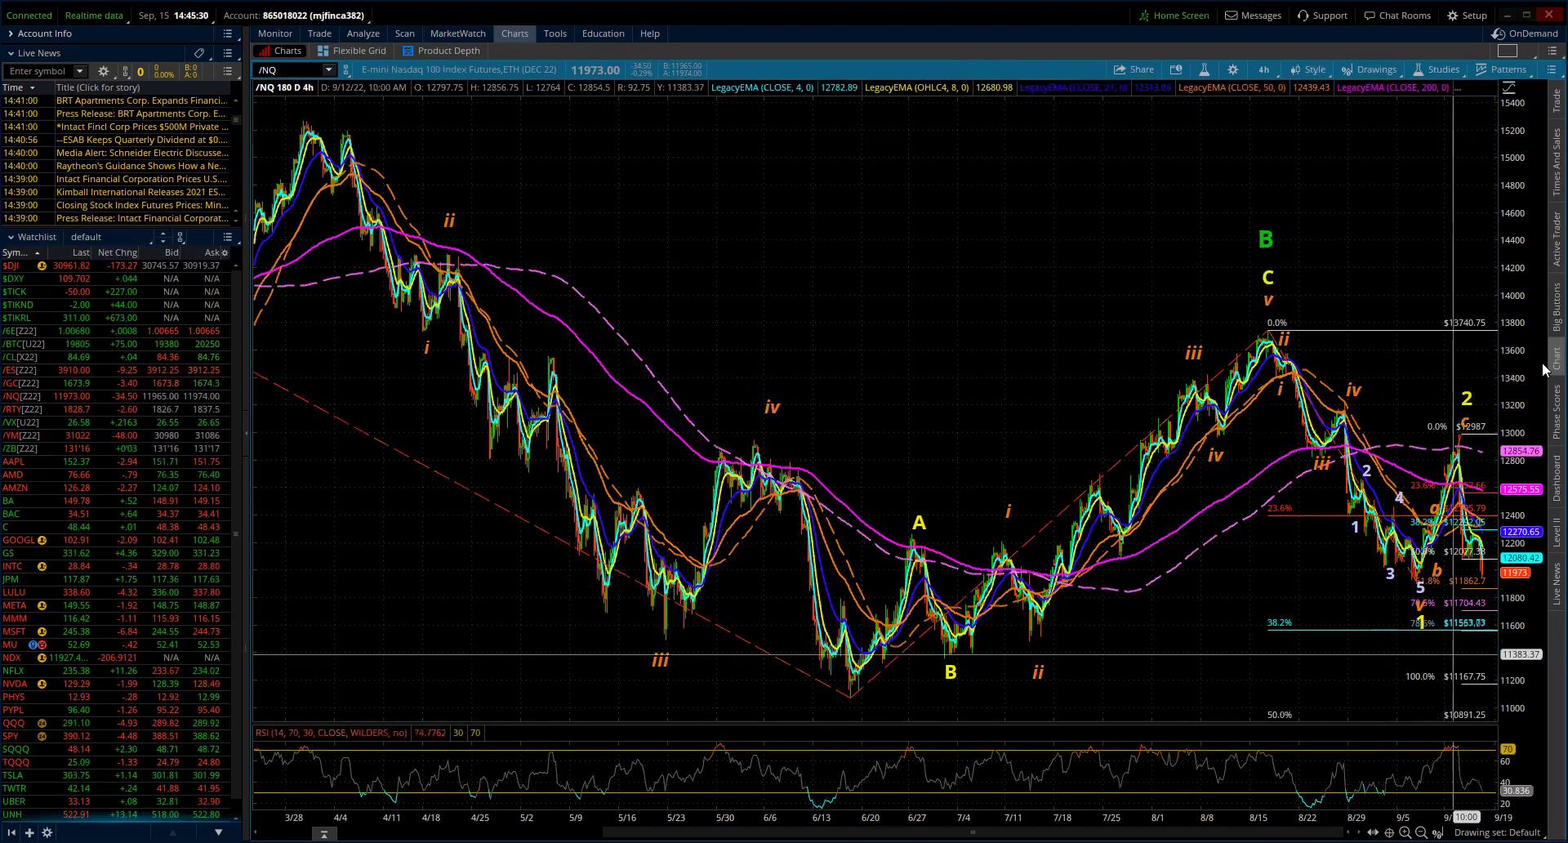
Widen the 4-hour chart's price range to compare the levels of both Fibonacci extensions down to 138.2% of the larger set.
left_click_drag(1517, 275, 1499, 196)
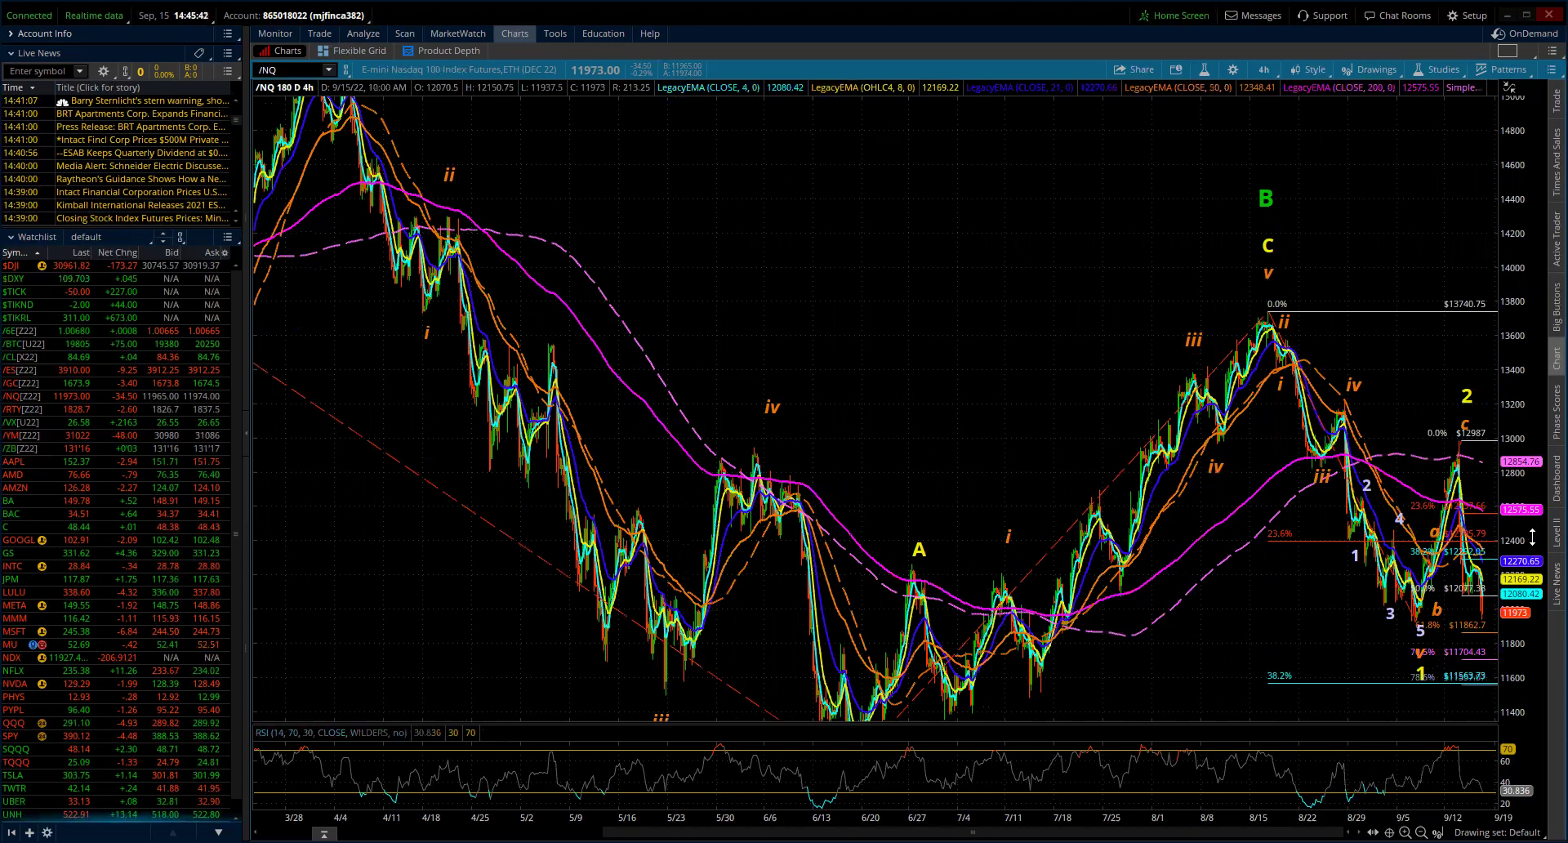
left_click_drag(1532, 568, 1534, 622)
left_click_drag(1488, 494, 1474, 552)
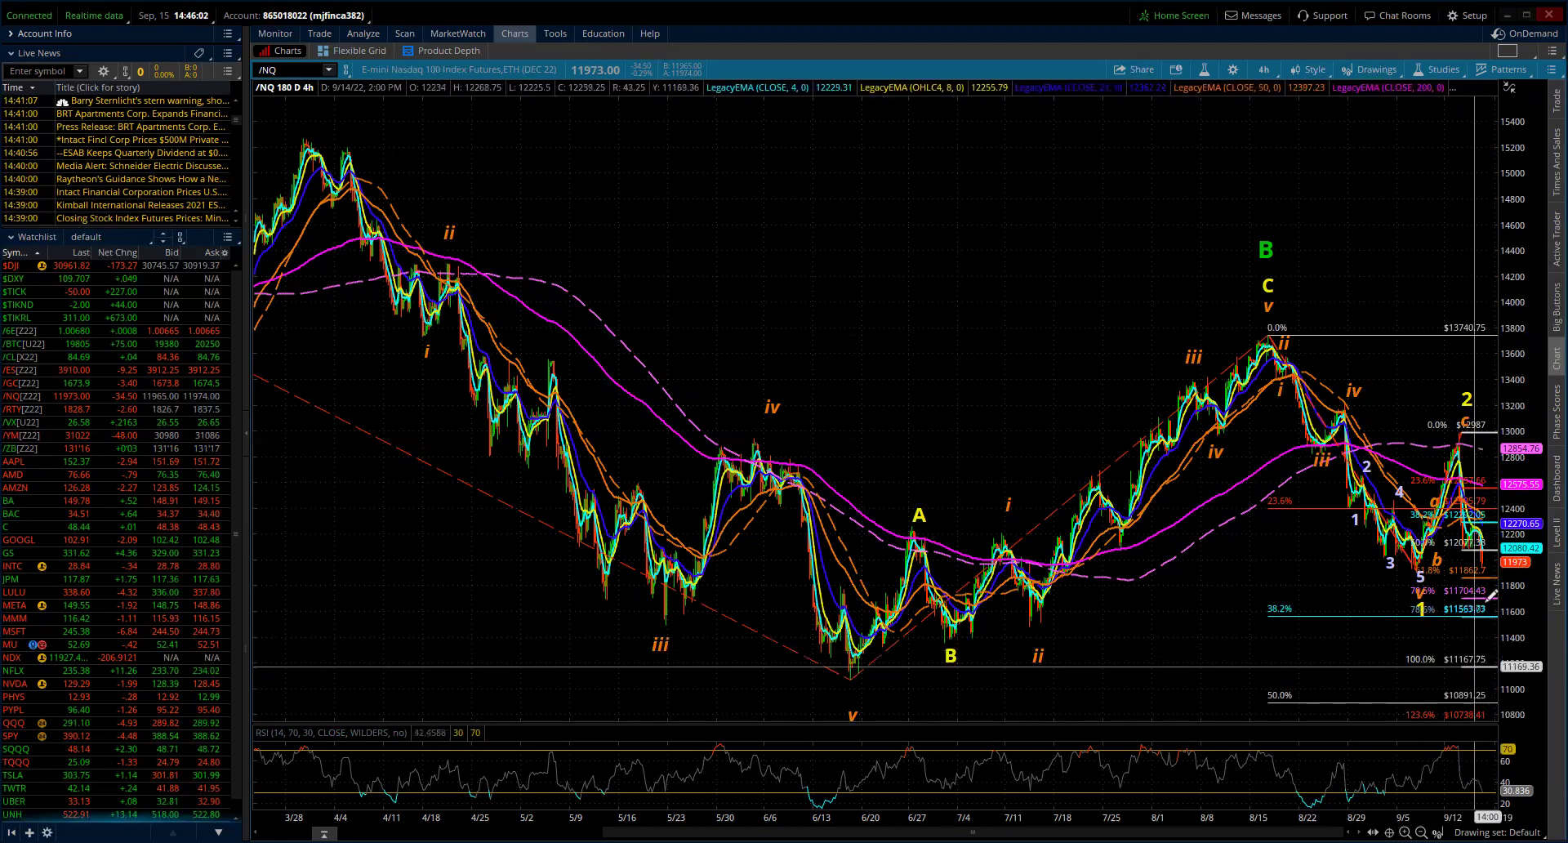
left_click_drag(1529, 564, 1529, 685)
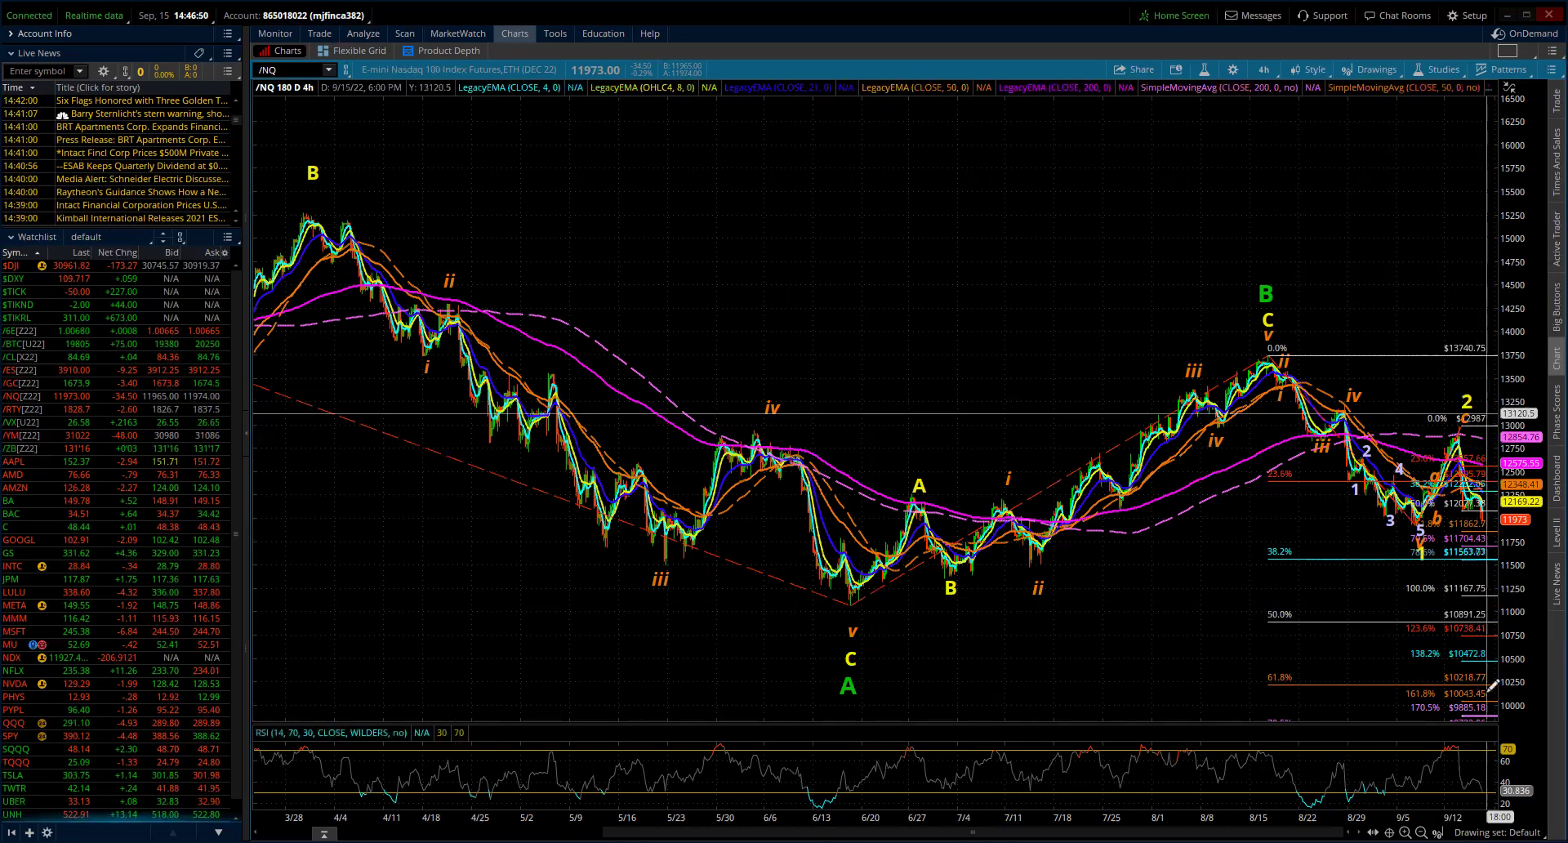
left_click_drag(1526, 597, 1528, 665)
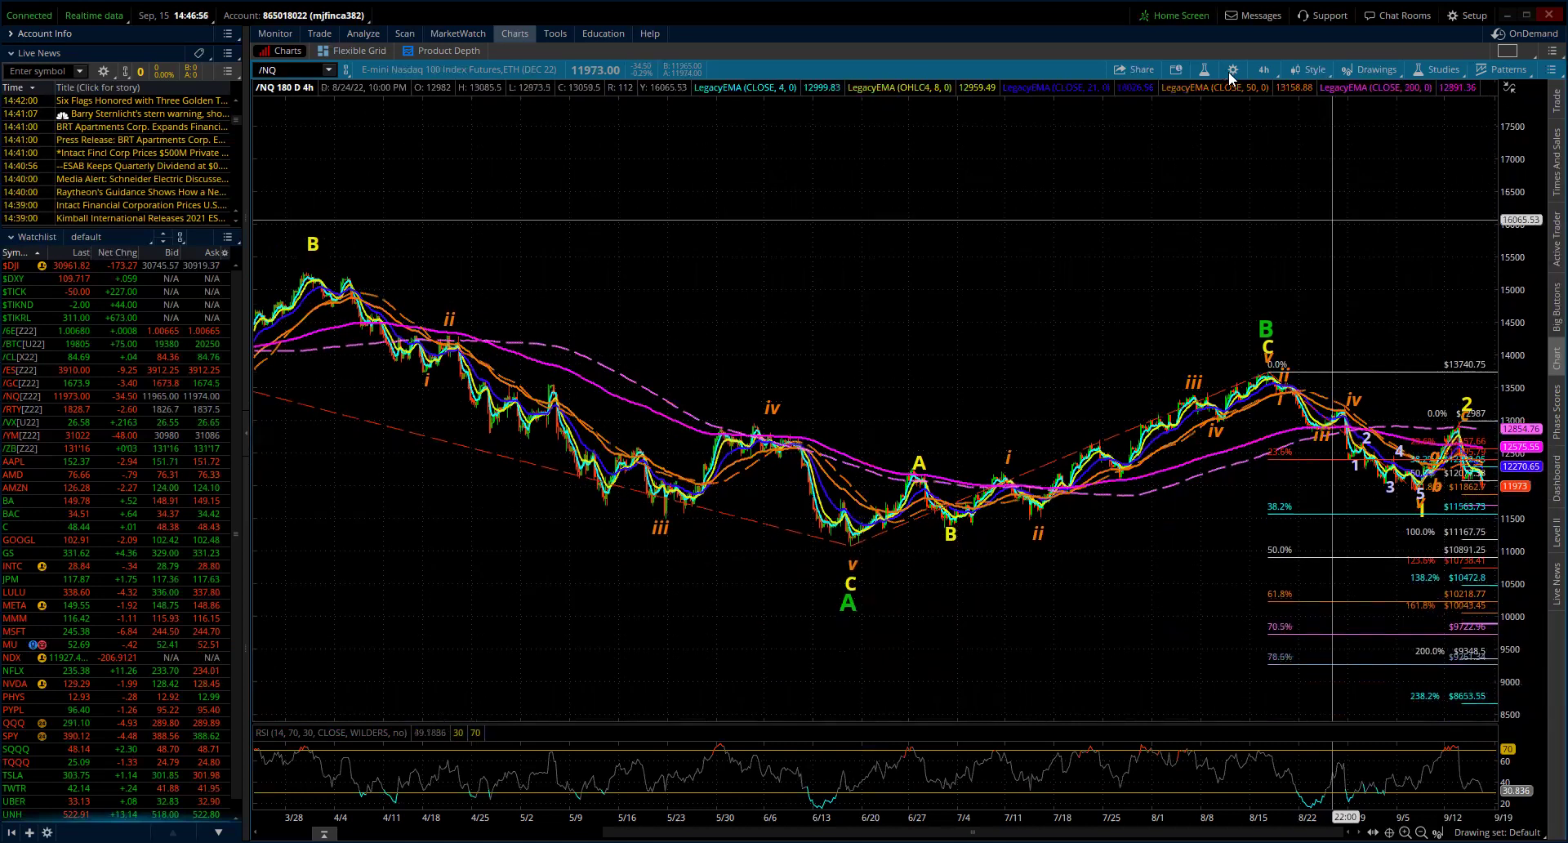
left_click(1264, 69)
left_click(1223, 225)
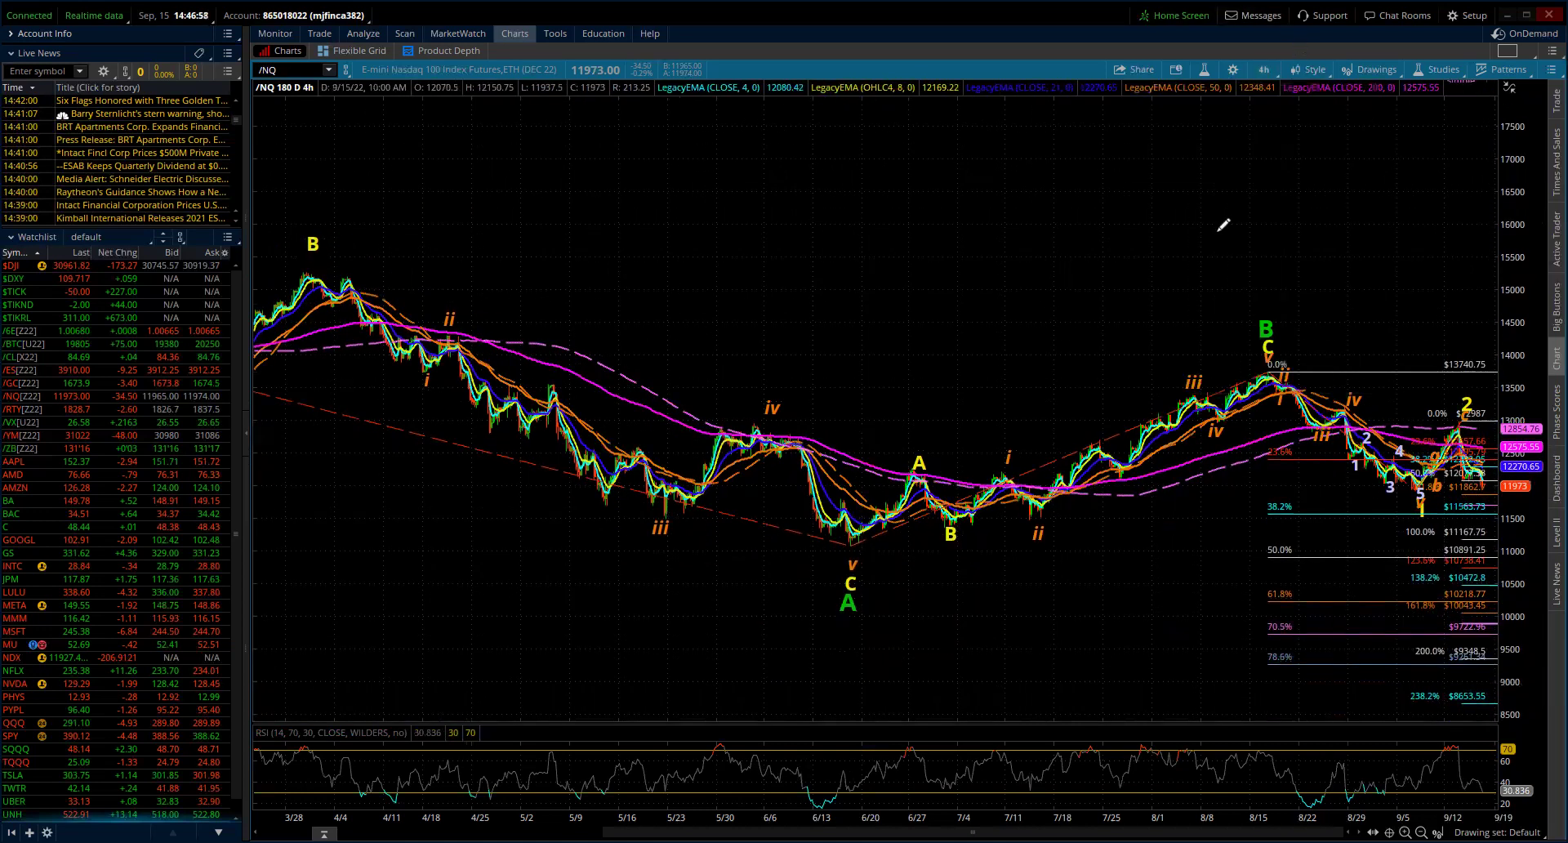
left_click_drag(1535, 660, 1537, 726)
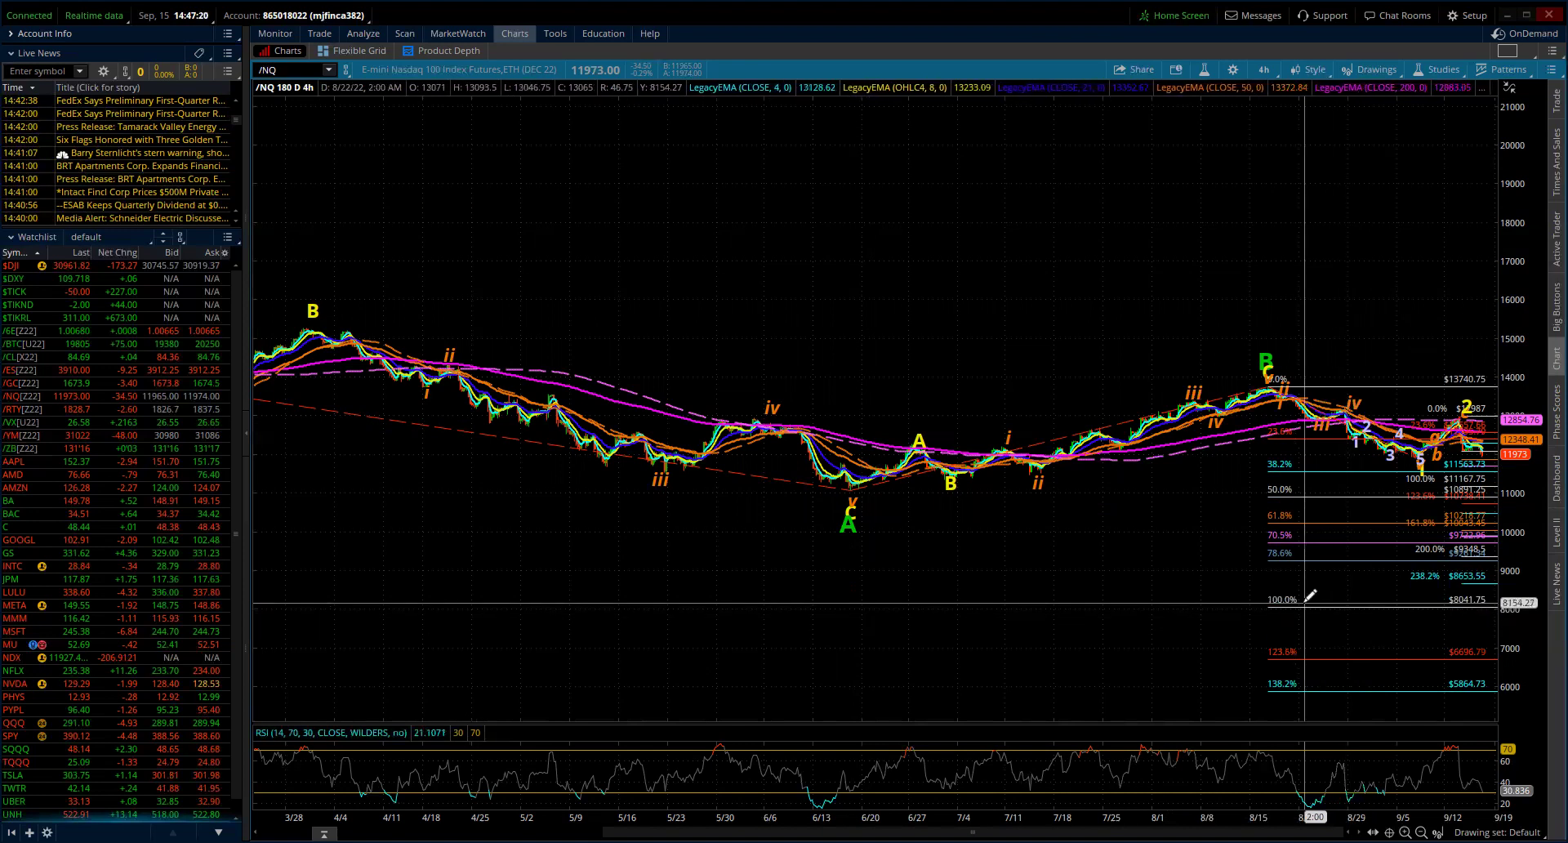
View the 1-year daily and 3-year weekly charts, widening the weekly price range to examine the Fibonacci extension levels down to 138.2%.
left_click(1268, 73)
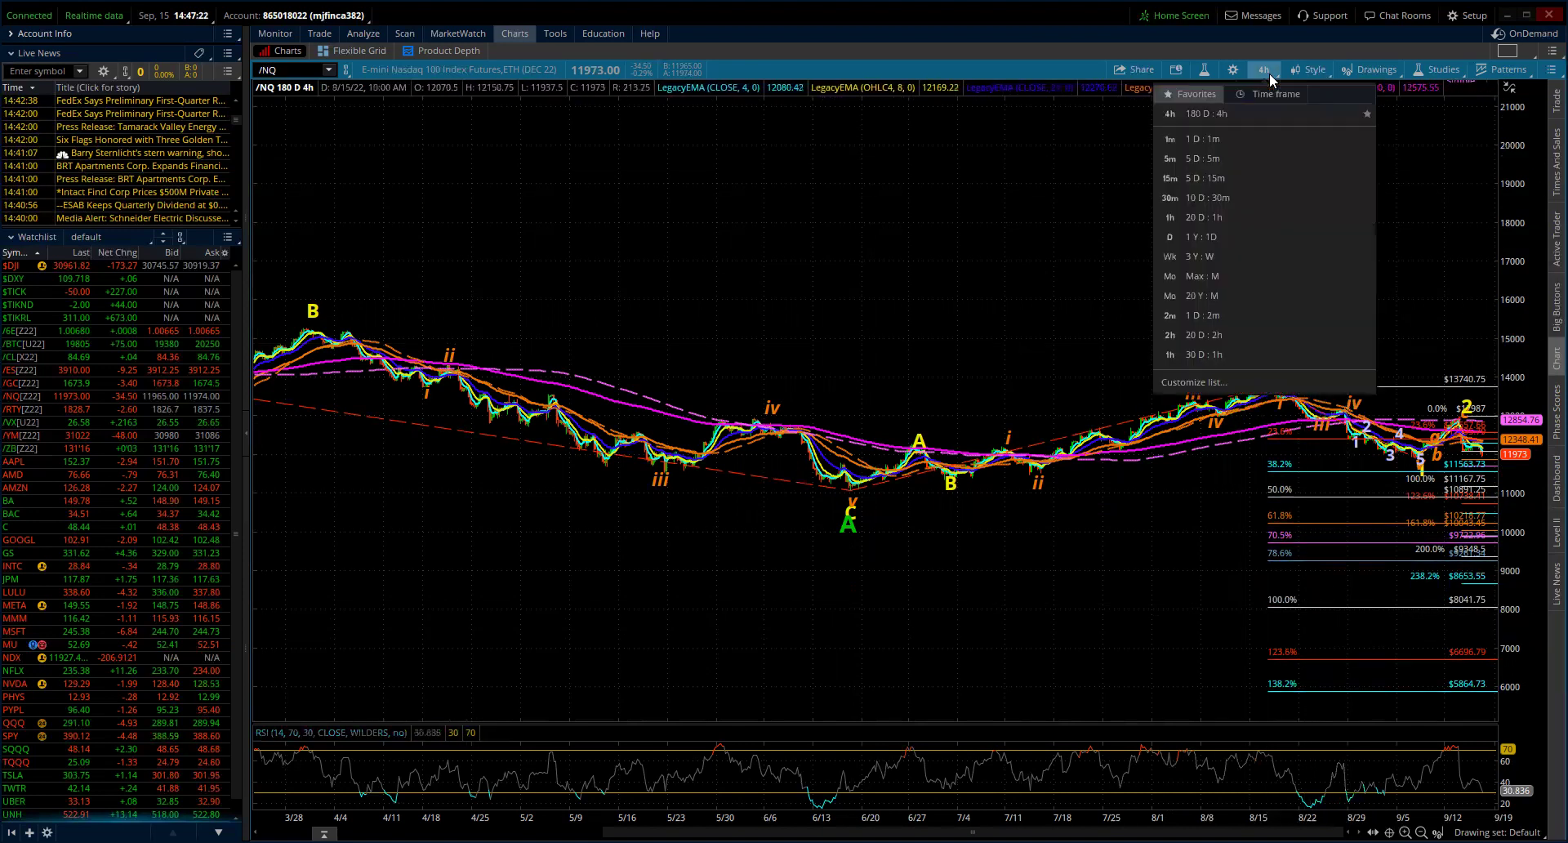
left_click(1221, 213)
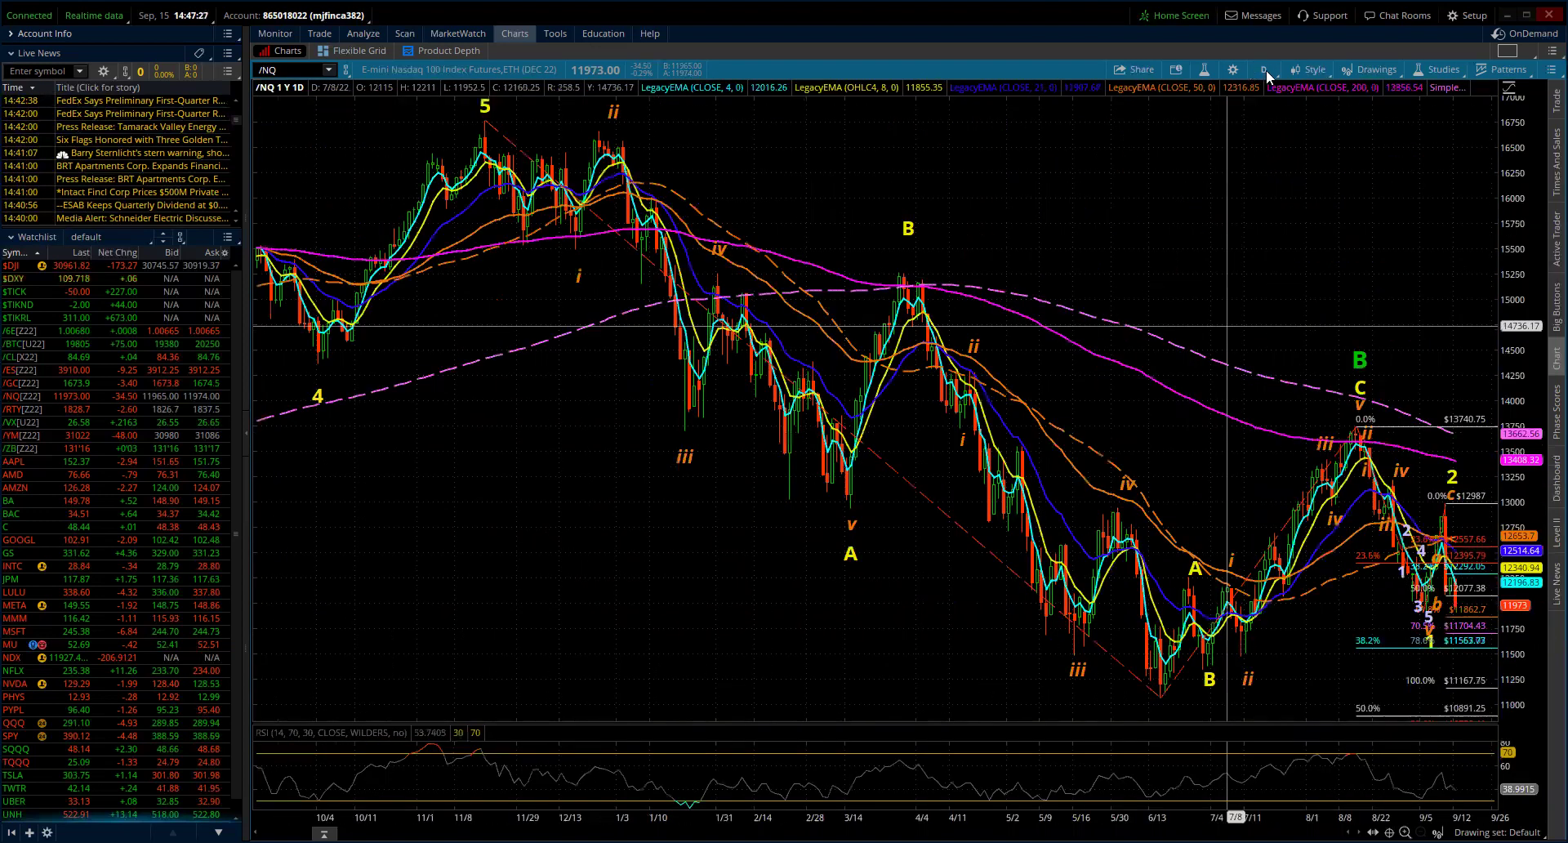
left_click(1264, 71)
left_click(1210, 256)
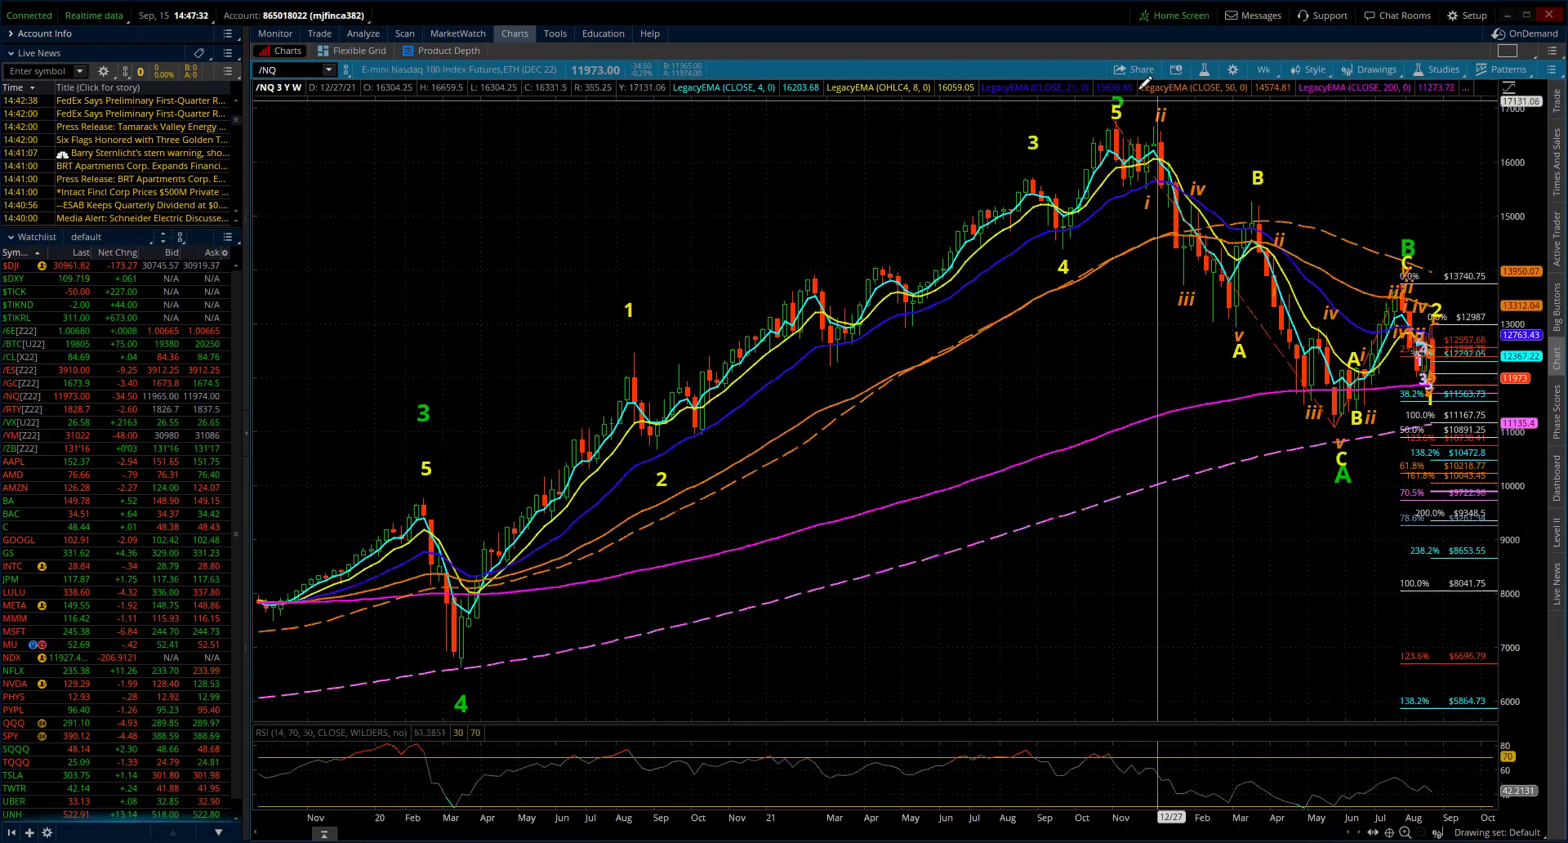
left_click_drag(1514, 196, 1518, 245)
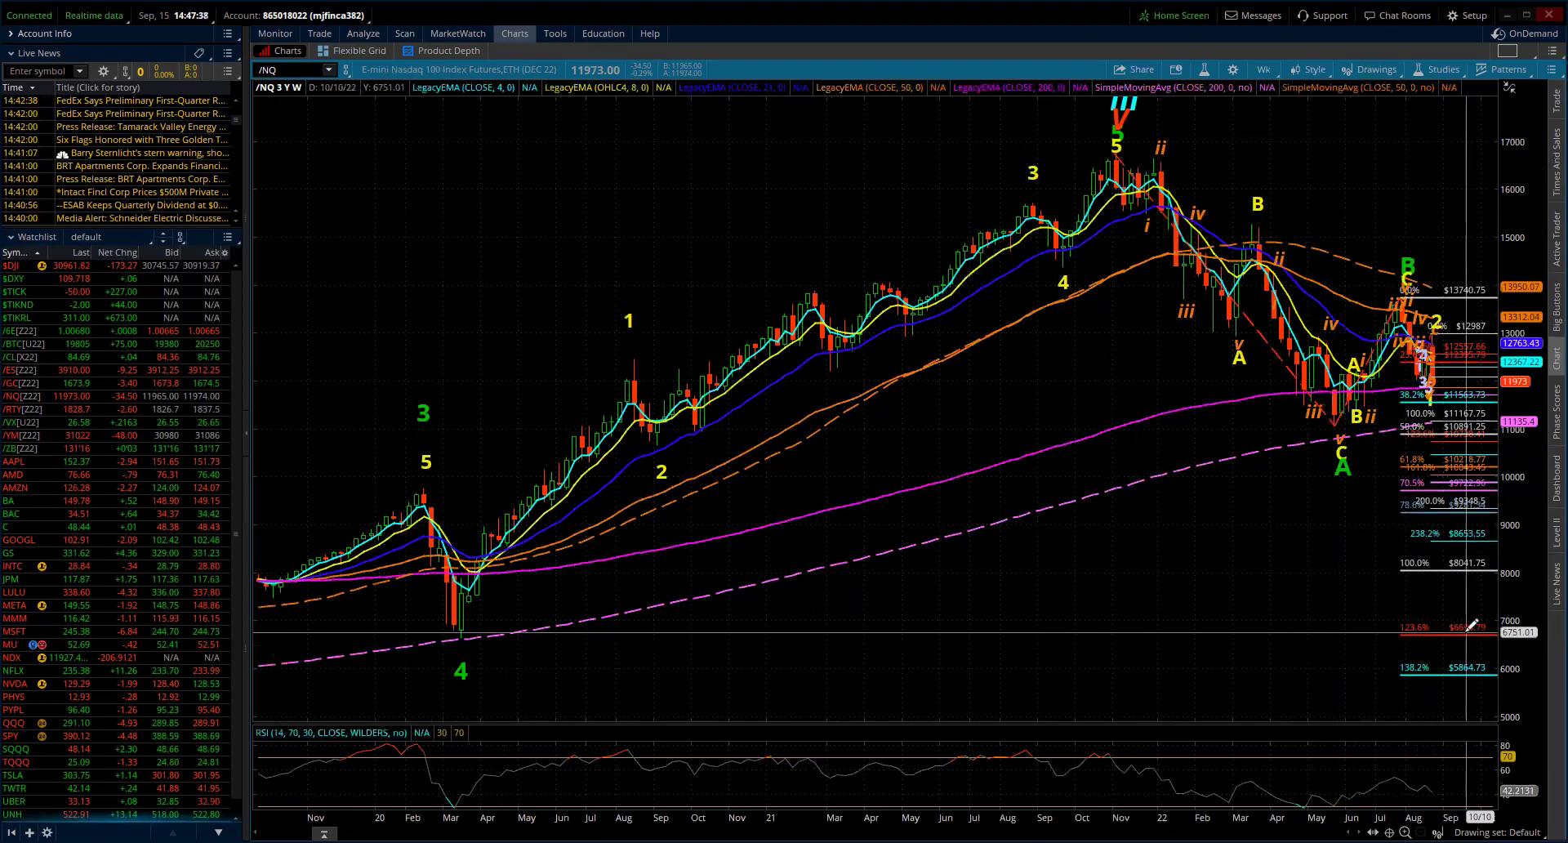
mouse_move(1465, 626)
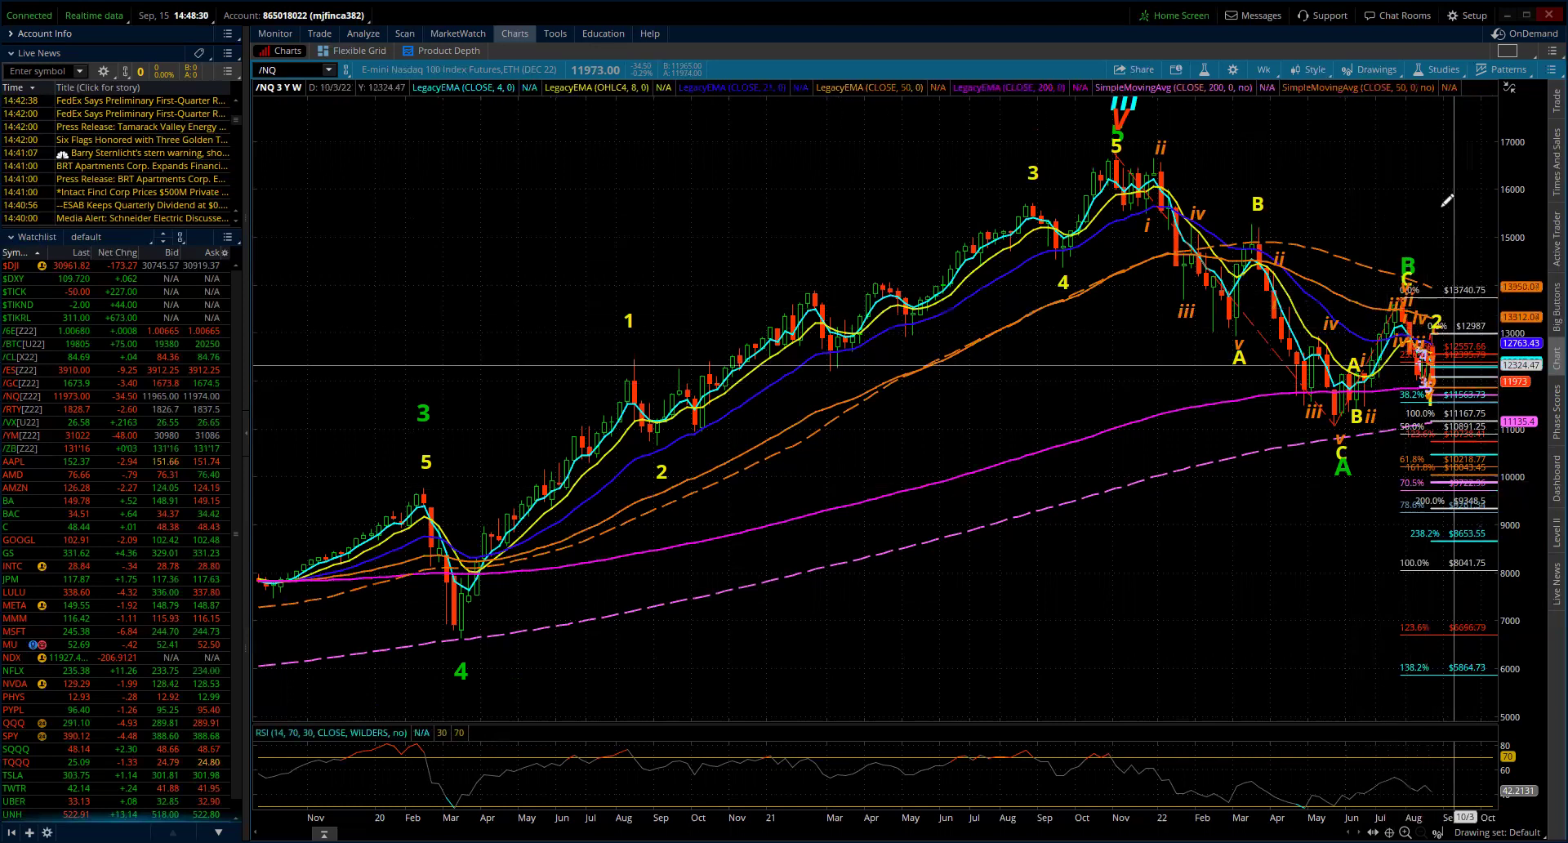
Review the 1-year daily chart again and change the chart to the 20-day 1-hour time frame.
left_click(1266, 68)
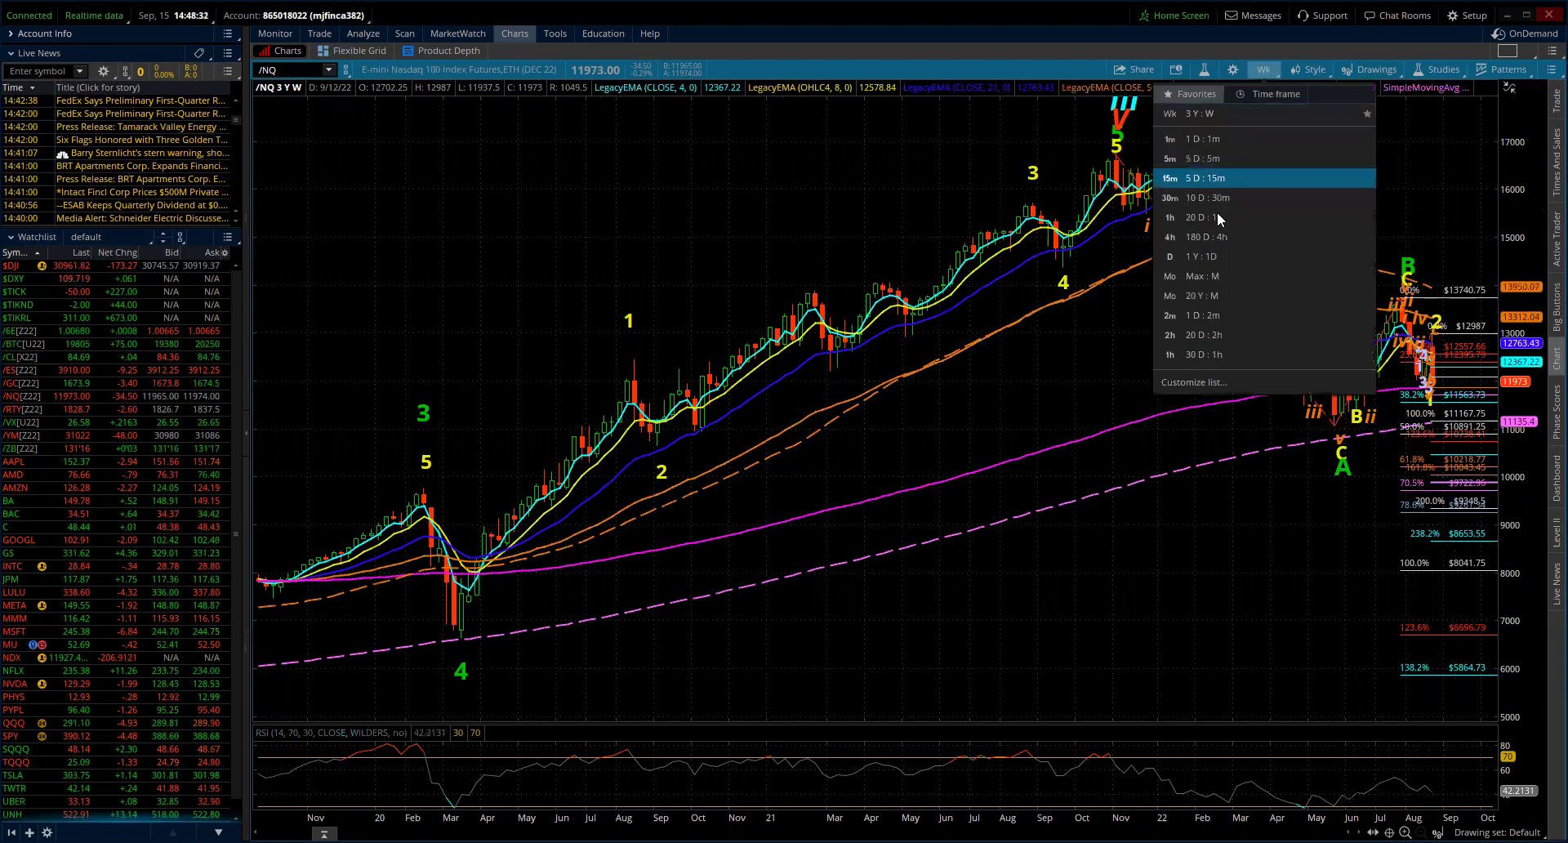
left_click(1212, 257)
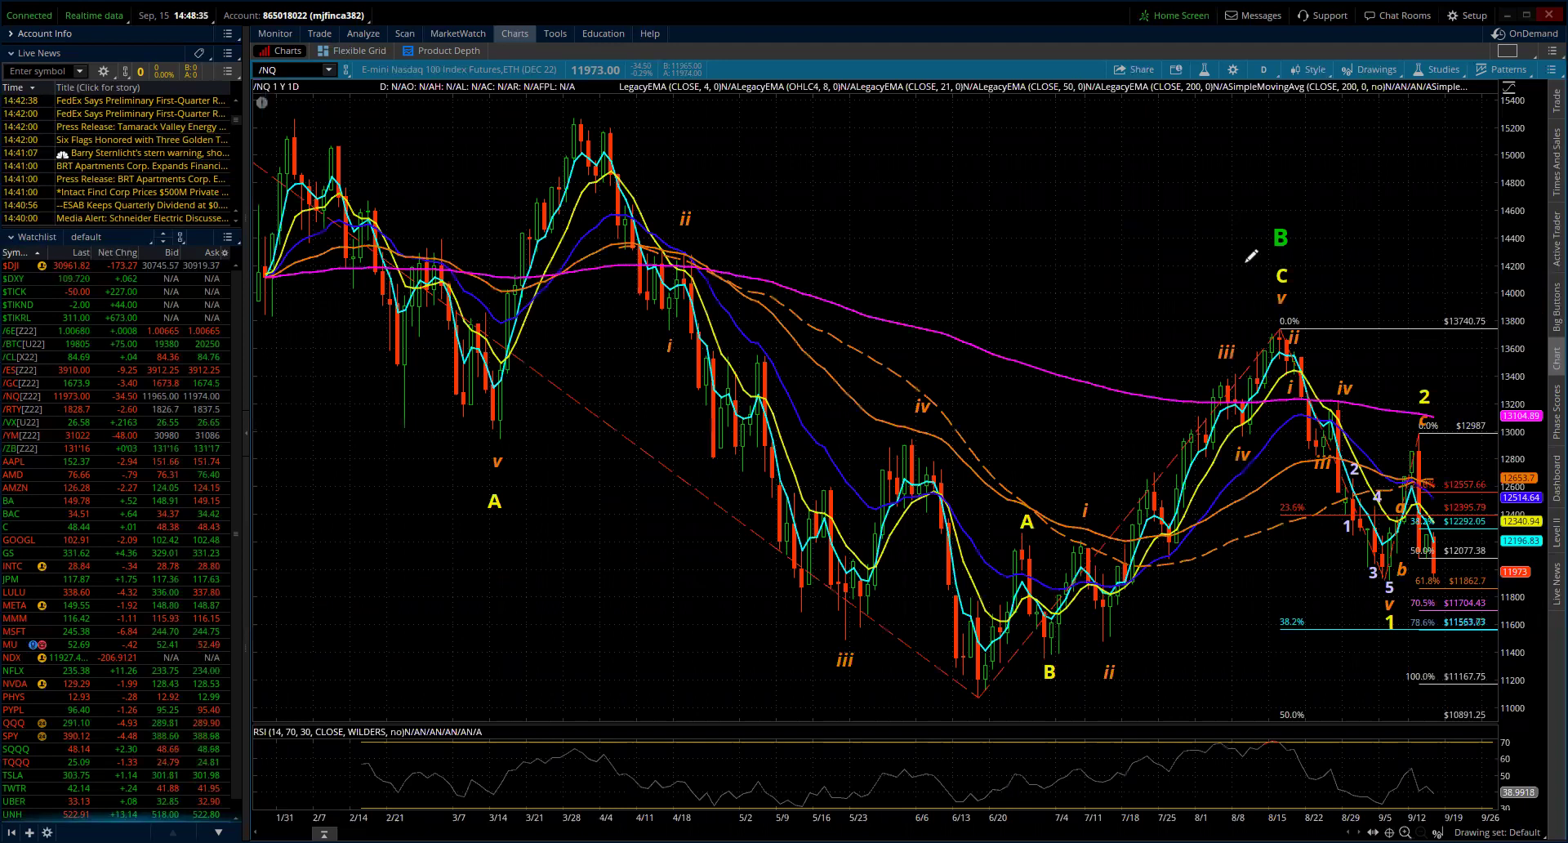
left_click(1265, 69)
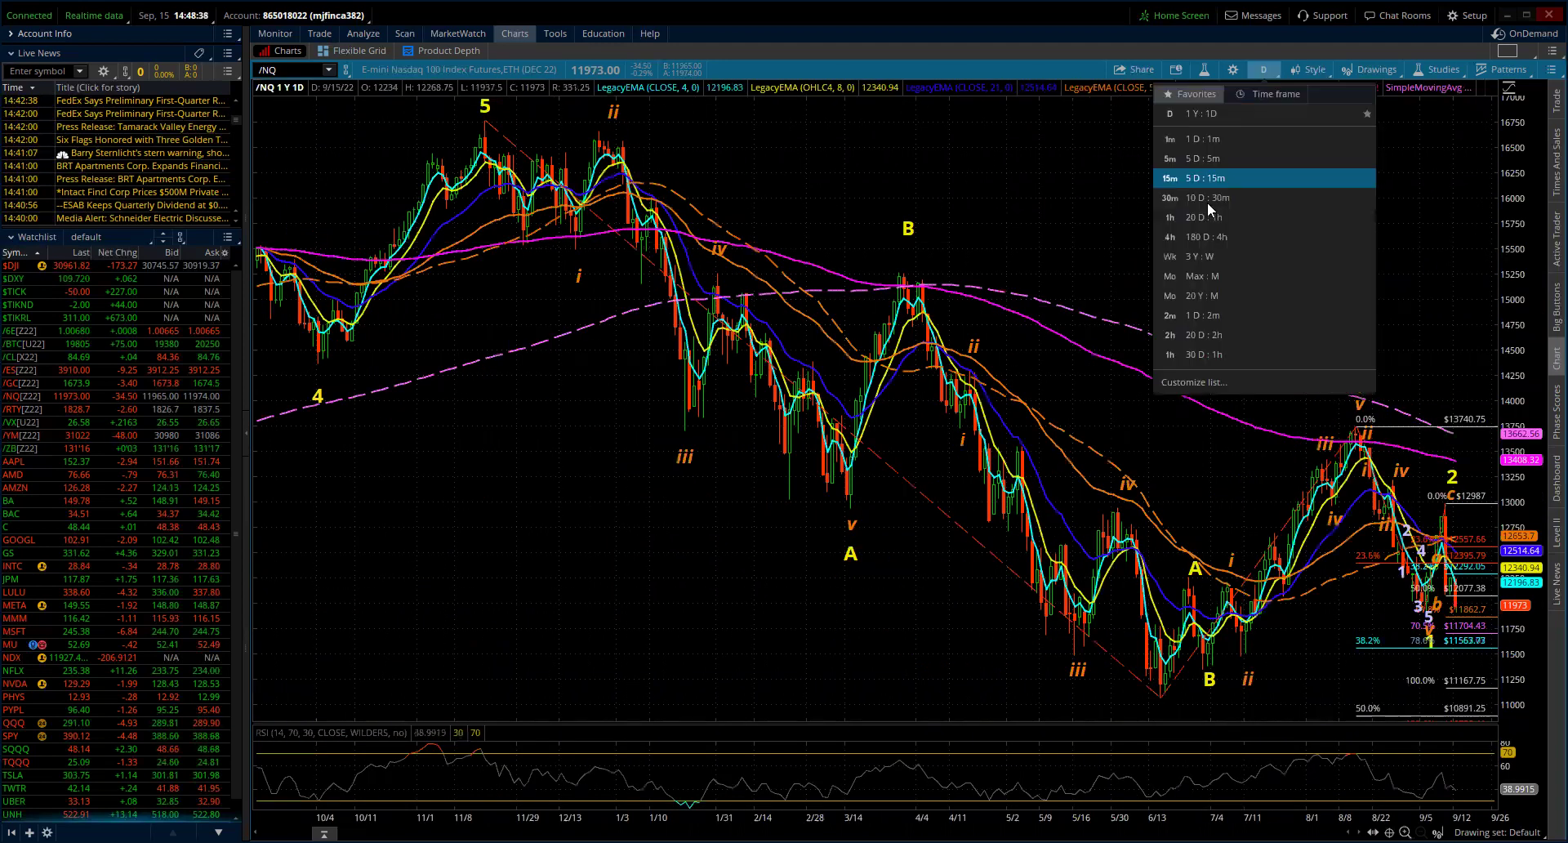
left_click(1200, 218)
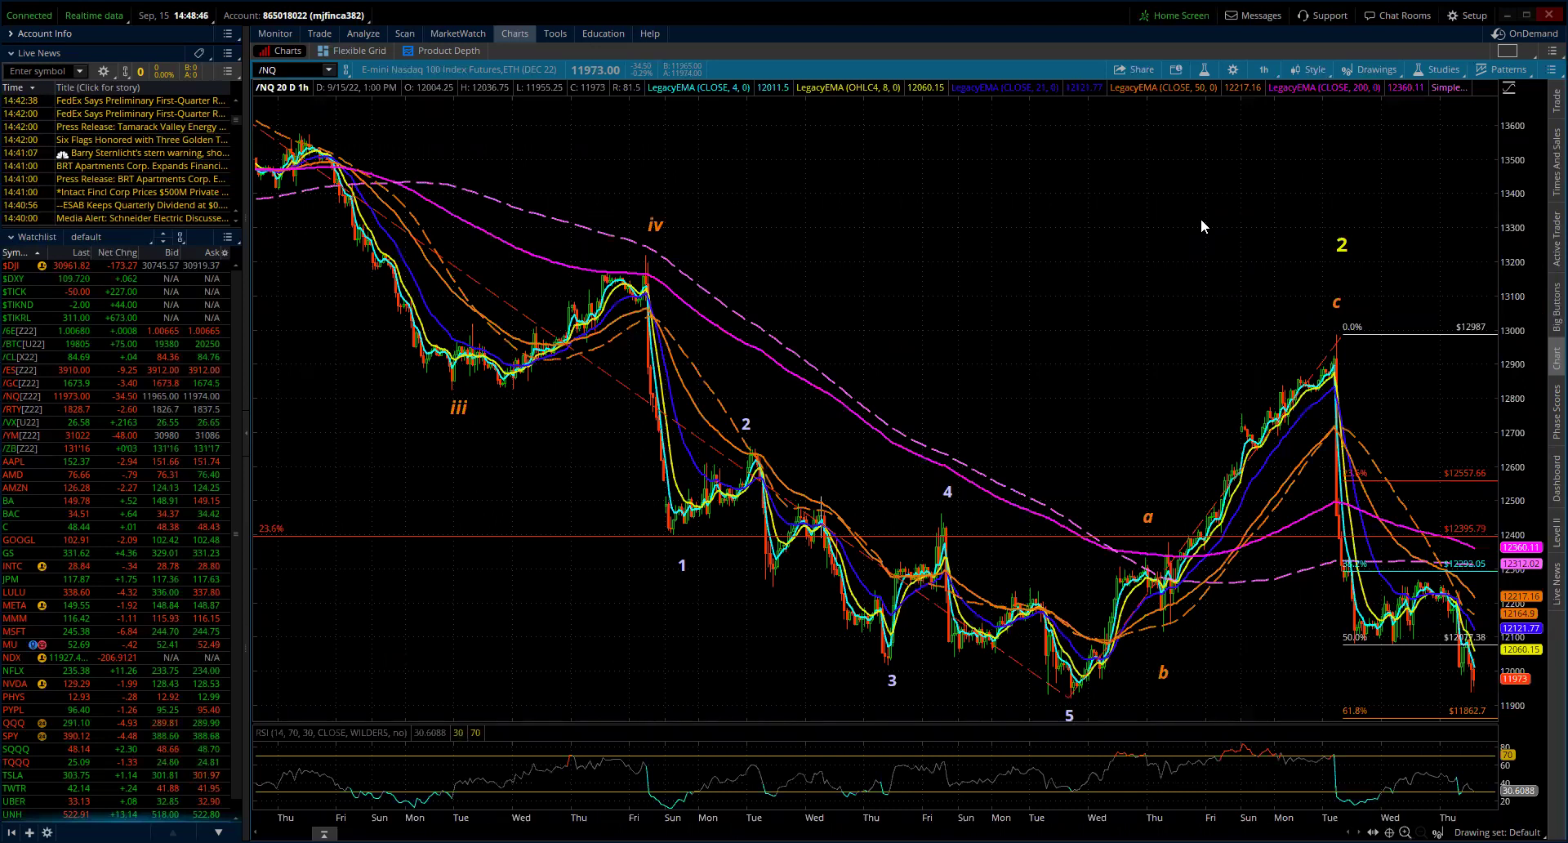
Zoom the hourly chart in on waves 1 and 2 and widen its price range to examine the smaller extension down to 100%.
mouse_move(1526, 187)
left_mouse_down()
mouse_move(1526, 253)
mouse_move(1533, 216)
left_mouse_up()
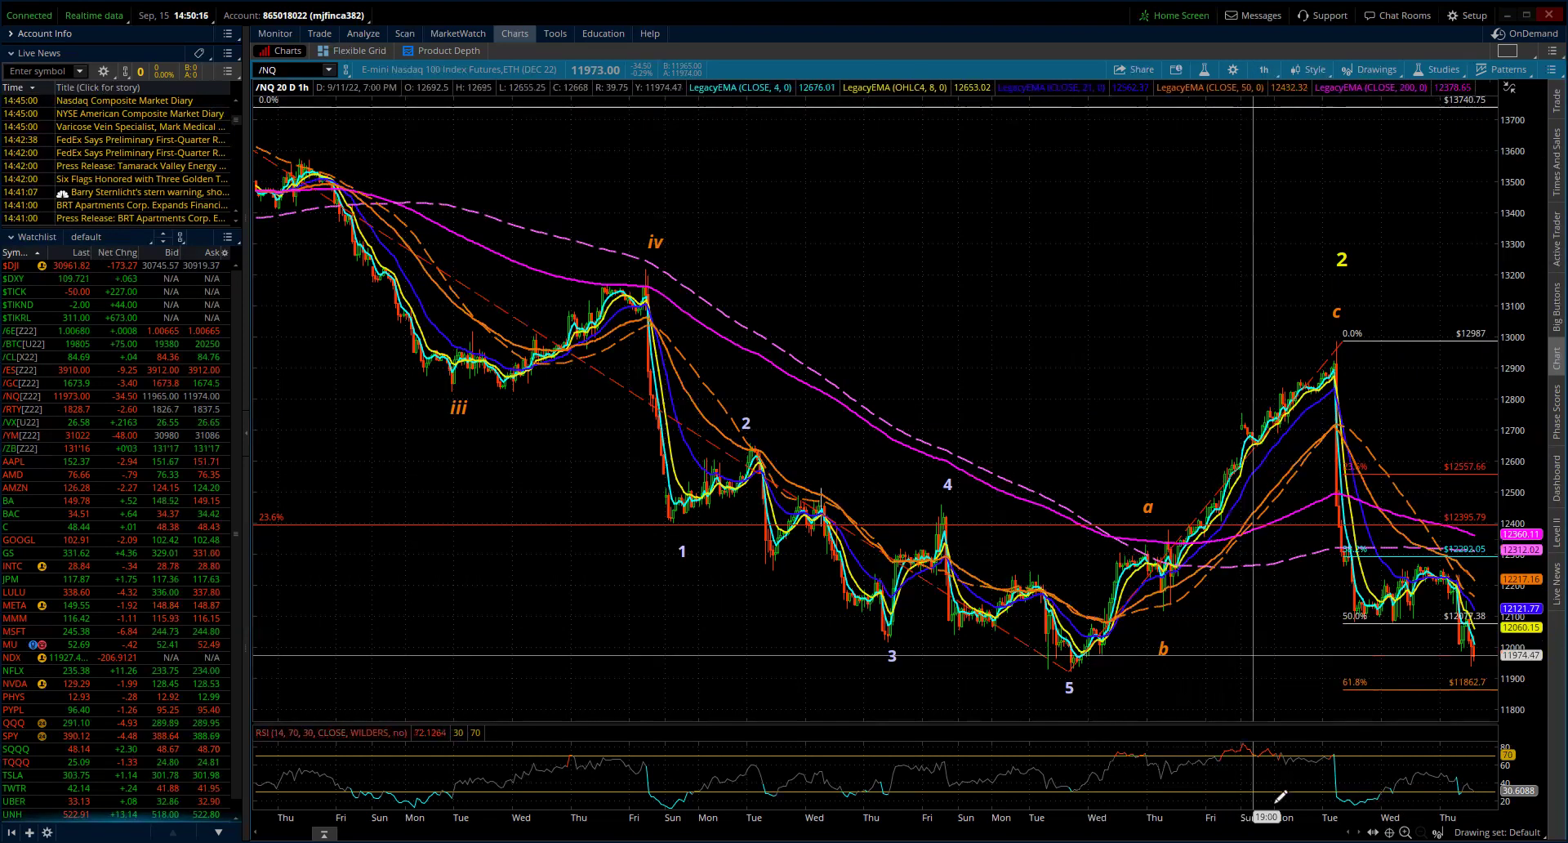
scroll(849, 831, "down", 1)
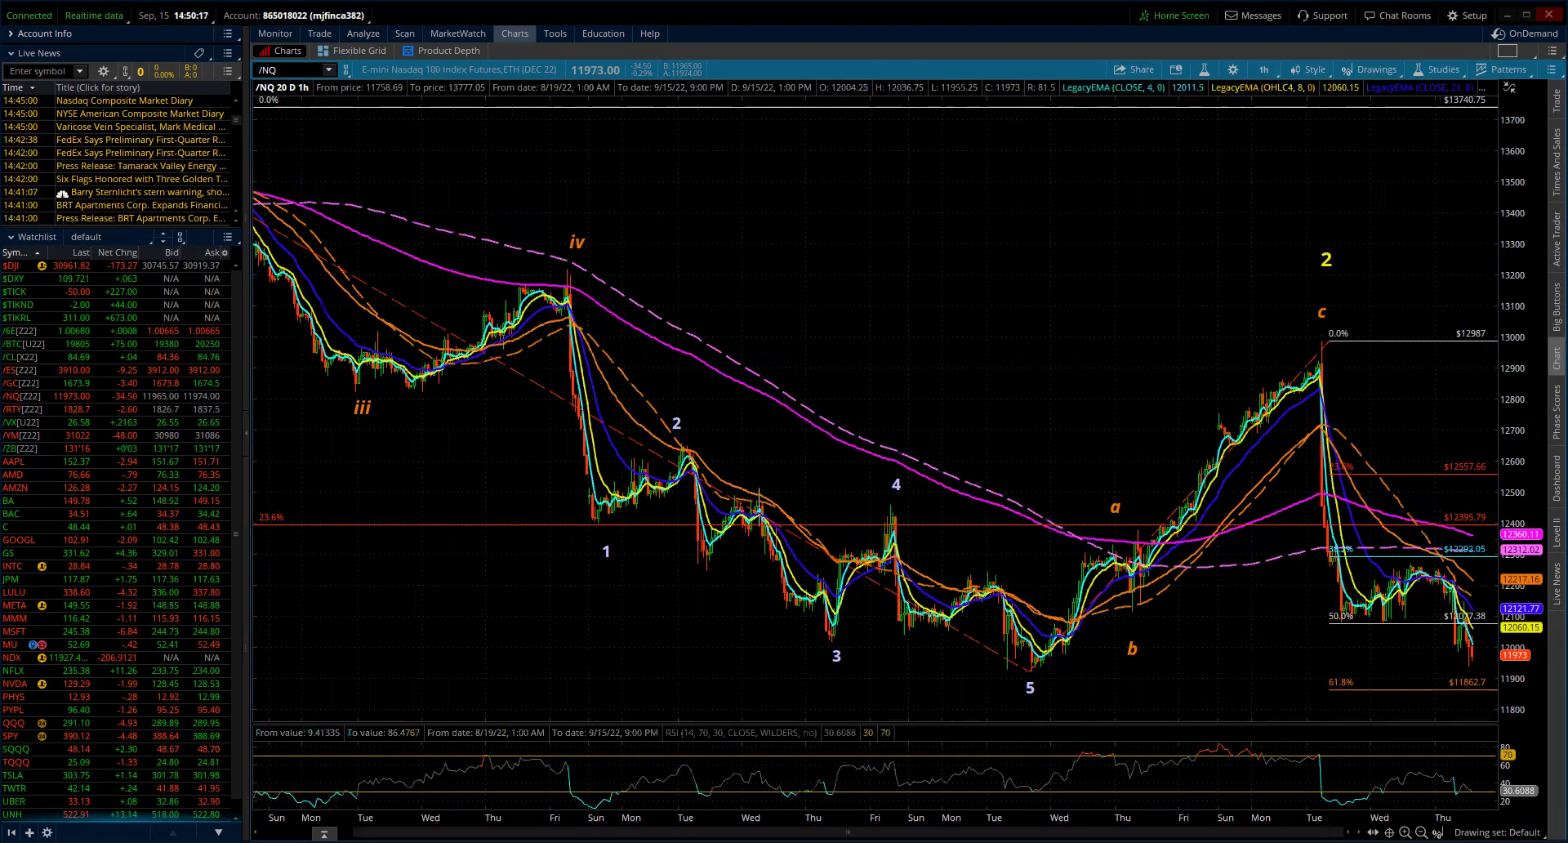
scroll(1365, 755, "up", 2)
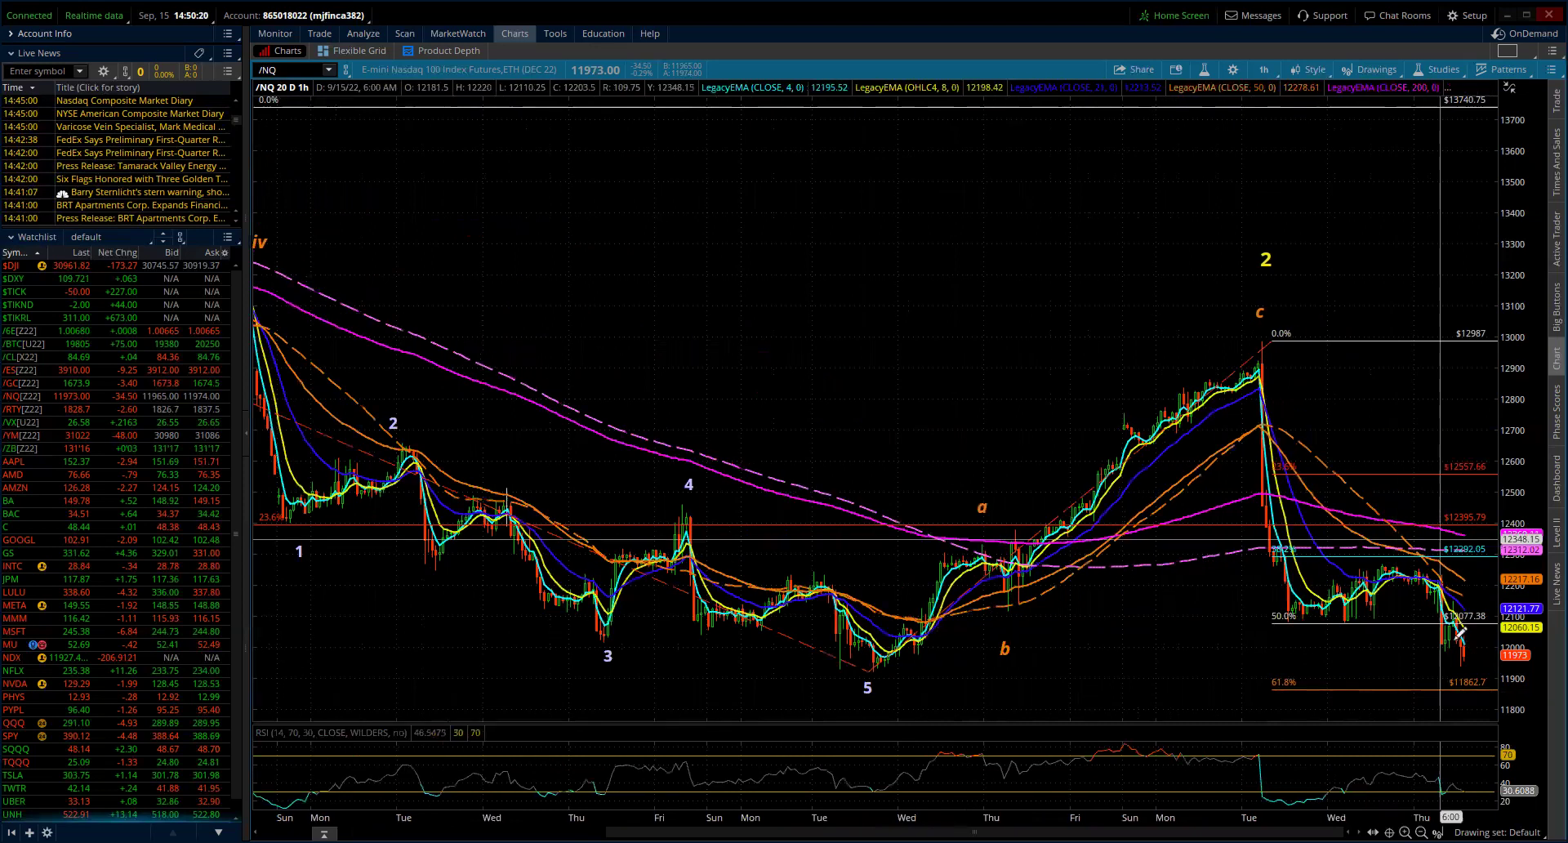
mouse_move(1531, 461)
left_mouse_down()
mouse_move(1535, 485)
mouse_move(1530, 437)
left_mouse_up()
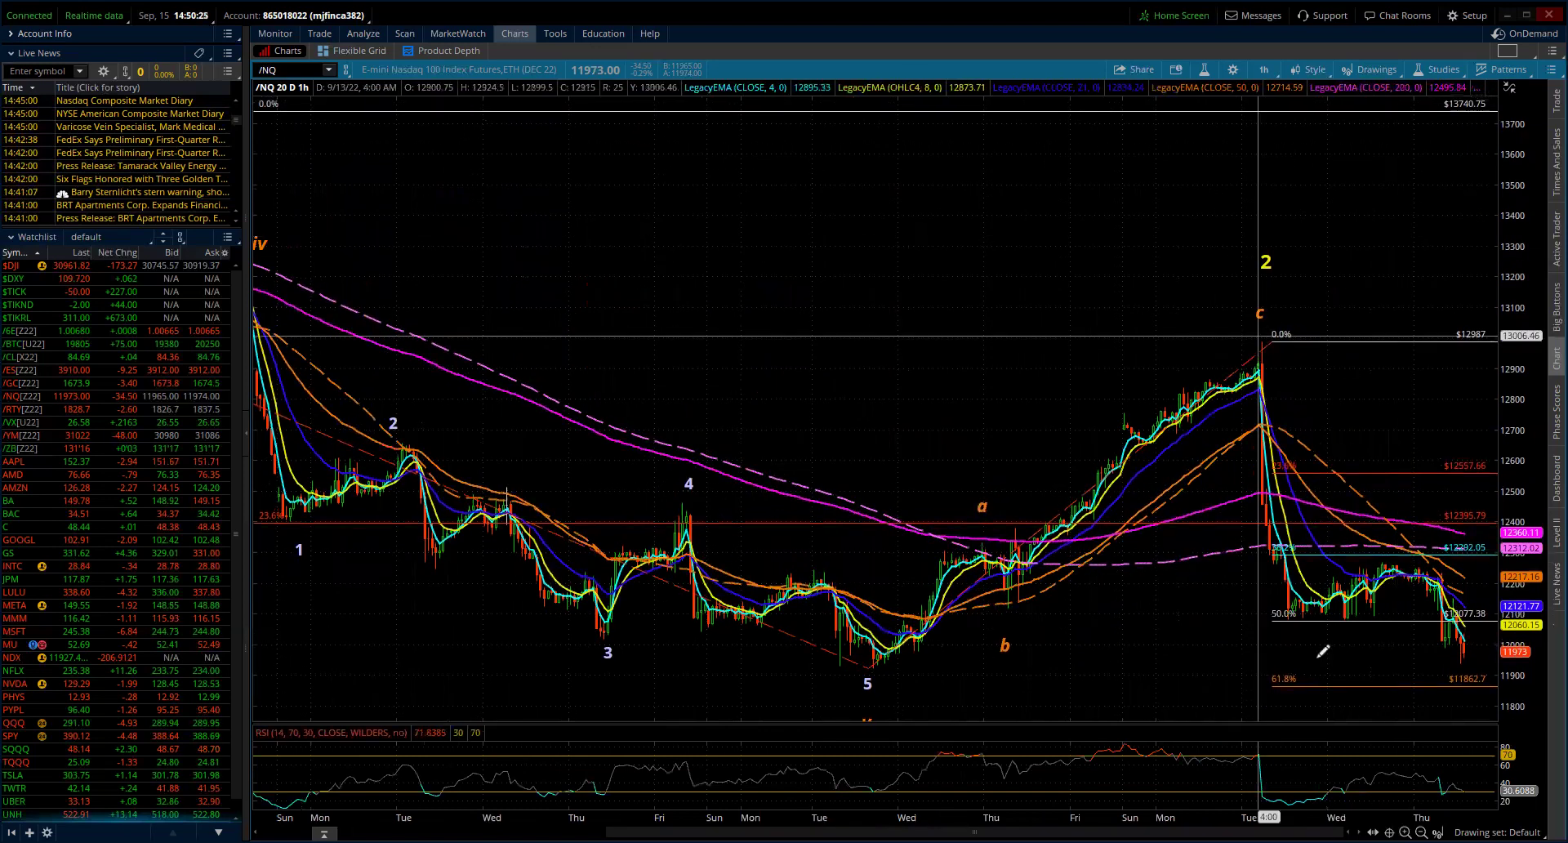
left_click_drag(1529, 348, 1524, 571)
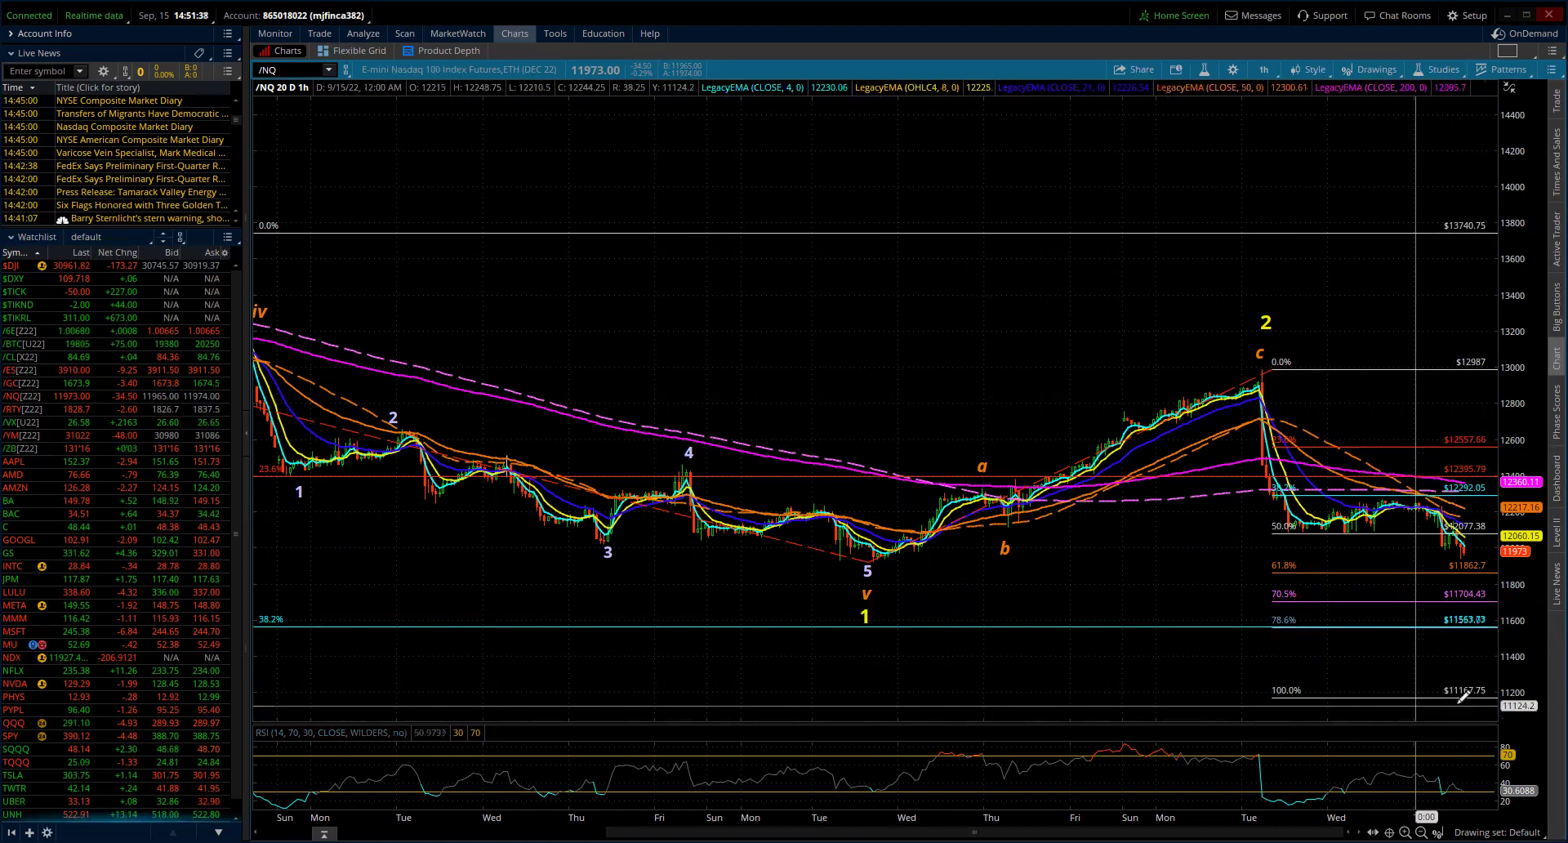
Return the /NQ chart to the 1-year daily time frame.
left_click(1259, 72)
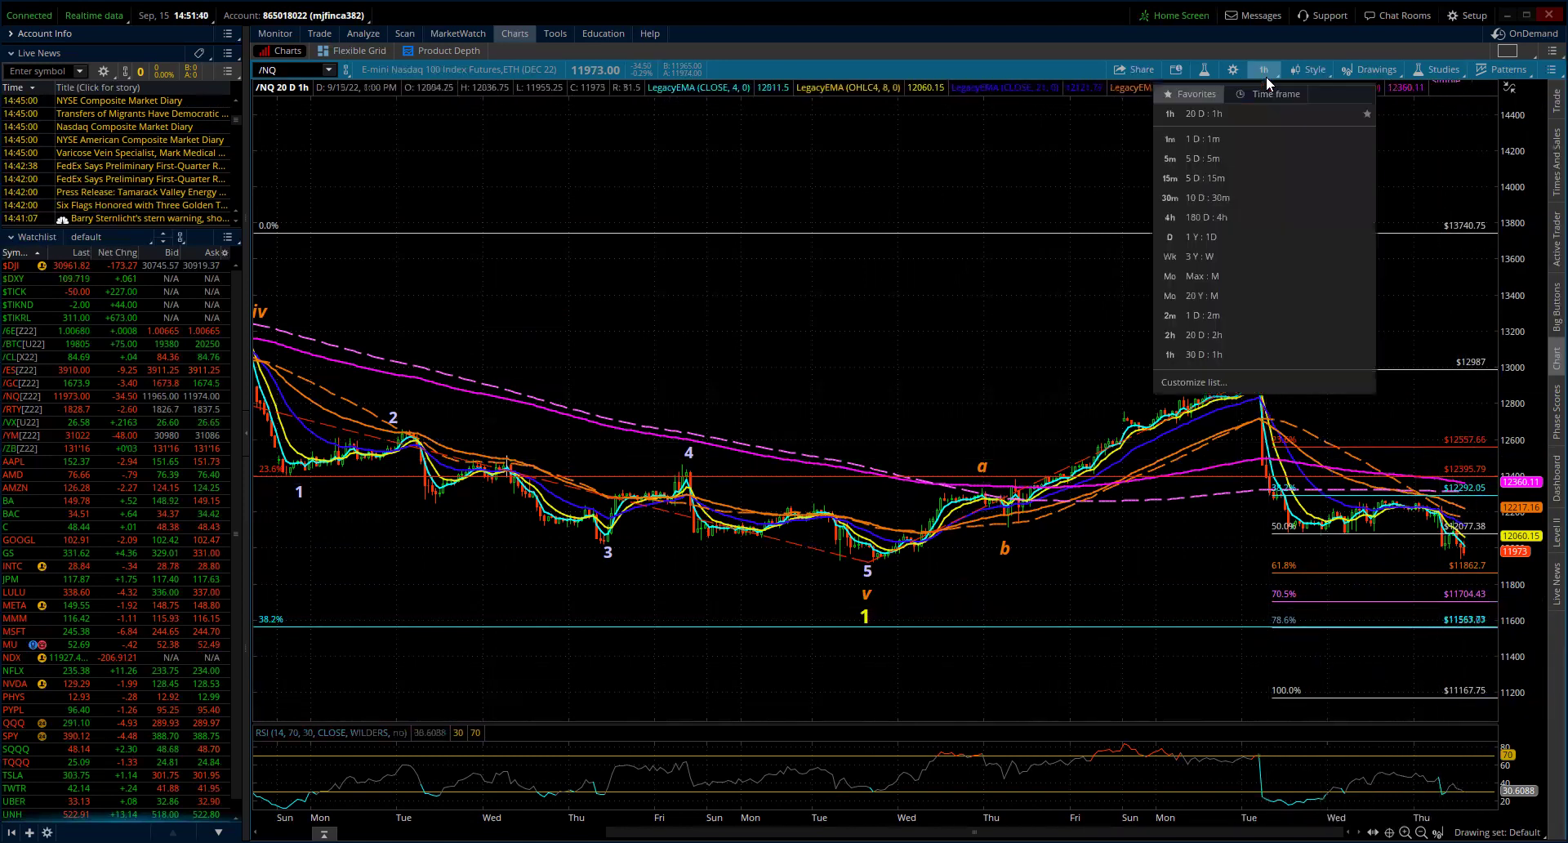
left_click(1218, 237)
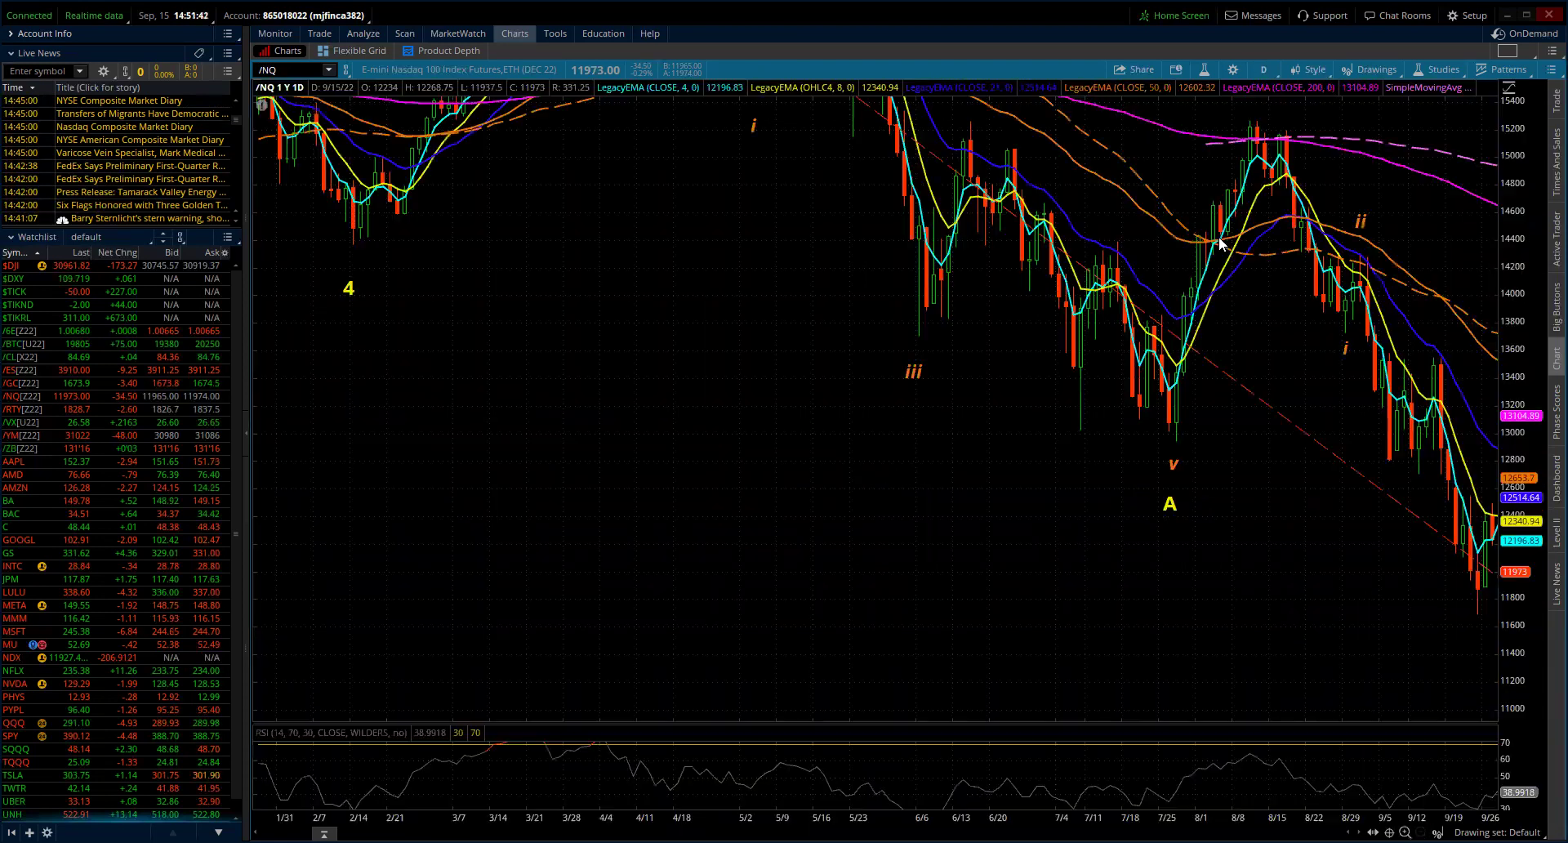